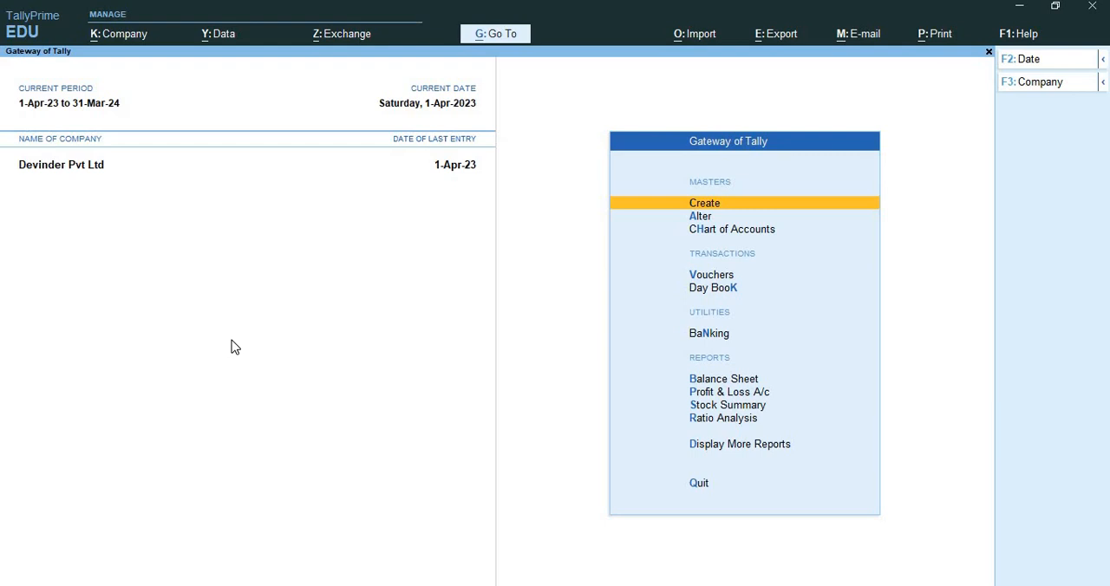
Start creating a company named Sri Devi International, keeping the same text as its mailing name.
{"action": "key", "text": "alt"}
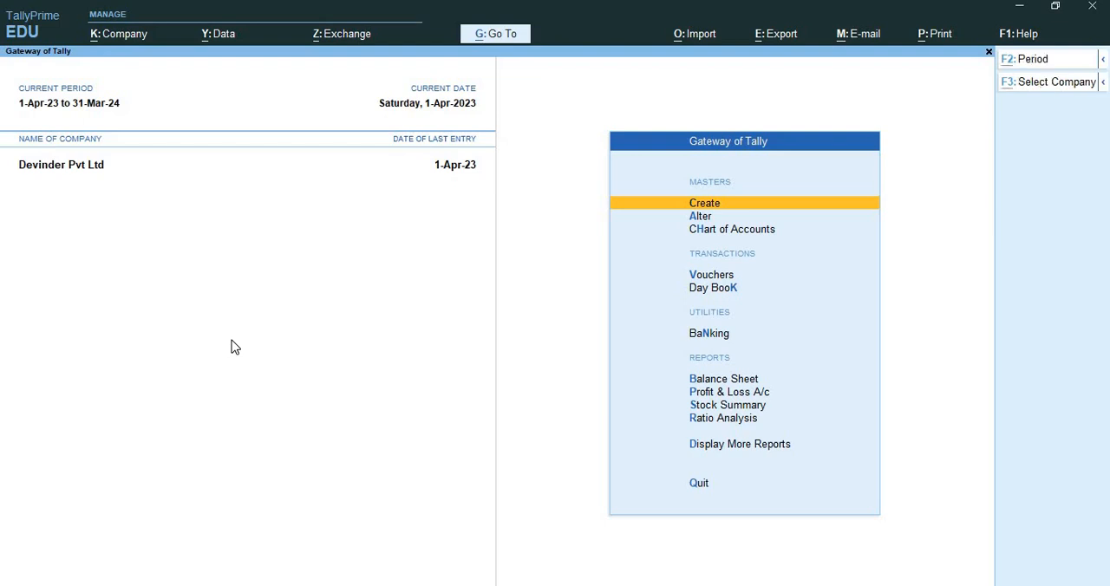
{"action": "key", "text": "alt+k"}
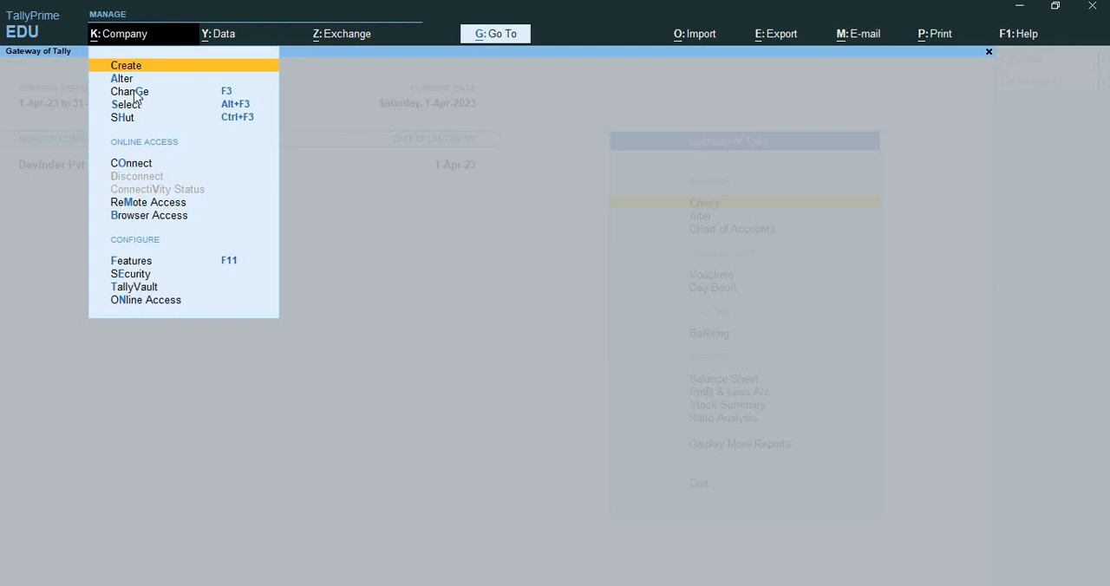
{"action": "left_click", "coordinate": [132, 287]}
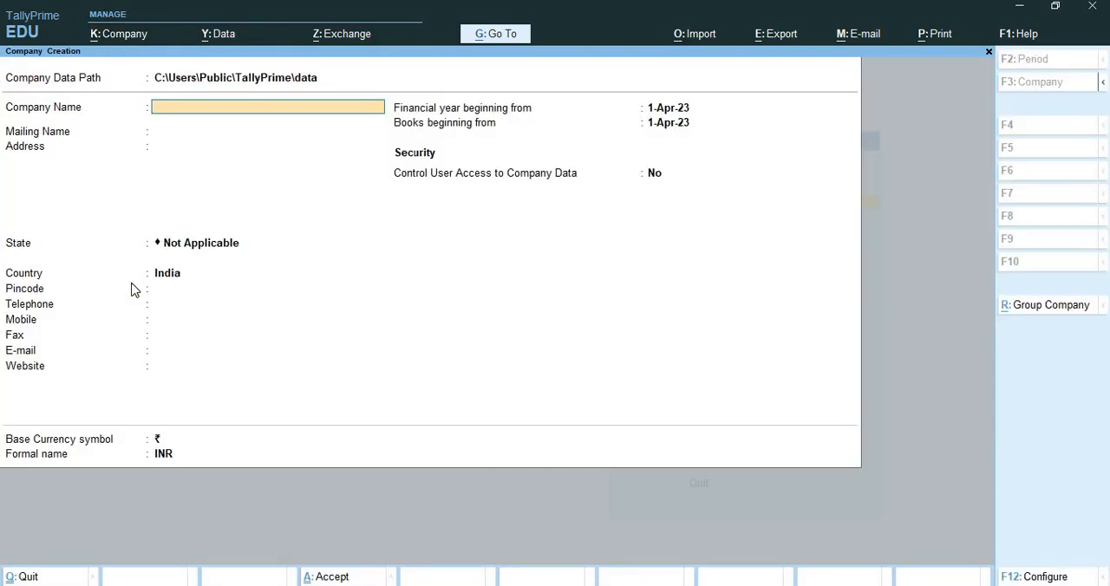
{"action": "type", "text": "Sri Devi International"}
{"action": "key", "text": "Return"}
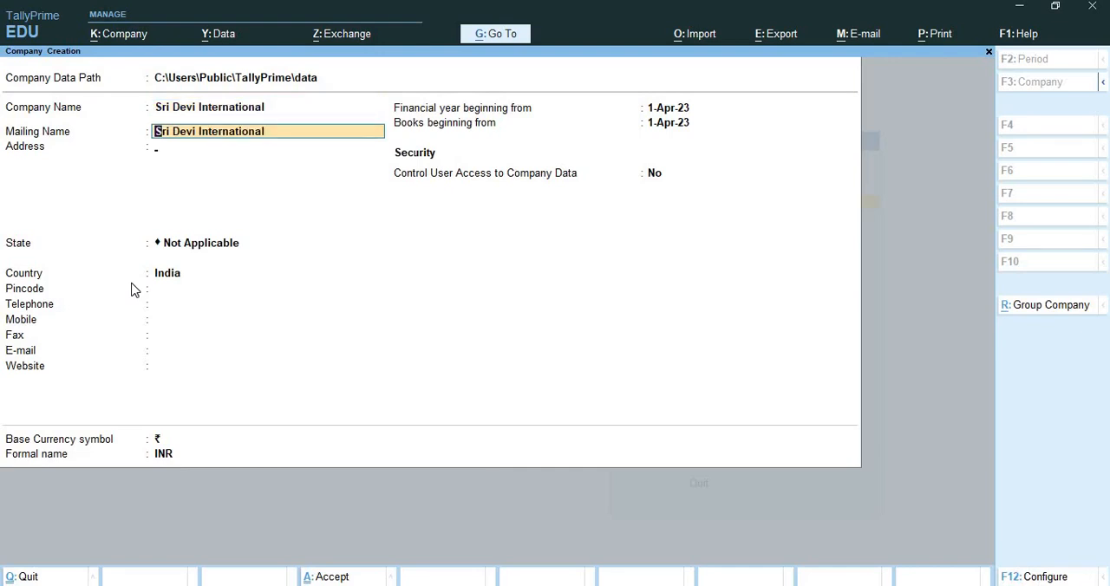
{"action": "key", "text": "Return"}
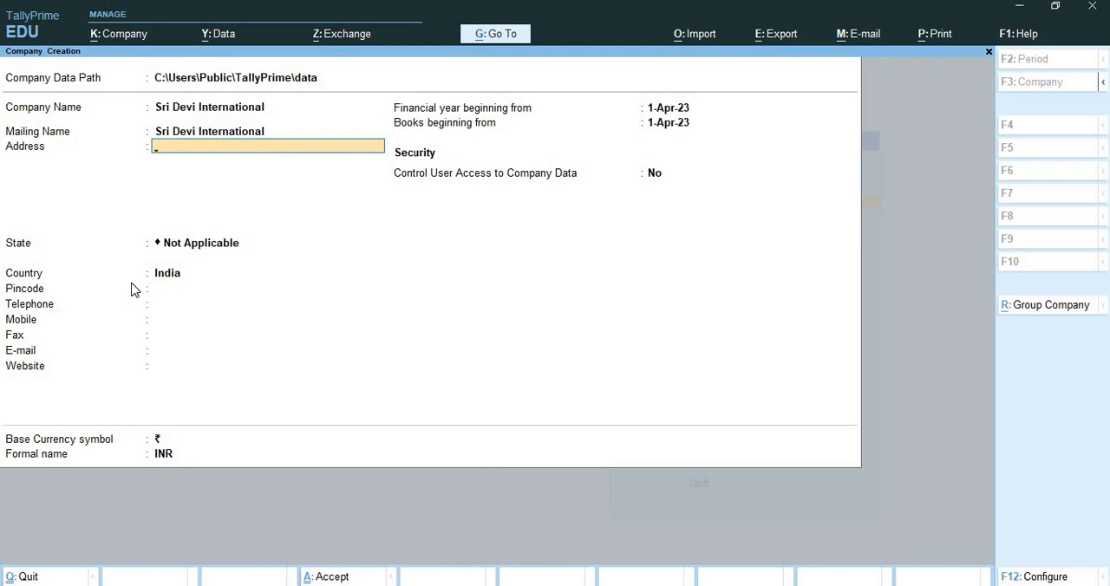
Enter the first line of the company's postal address.
{"action": "type", "text": "#"}
{"action": "type", "text": "74"}
{"action": "key", "text": "BackSpace"}
{"action": "key", "text": "BackSpace"}
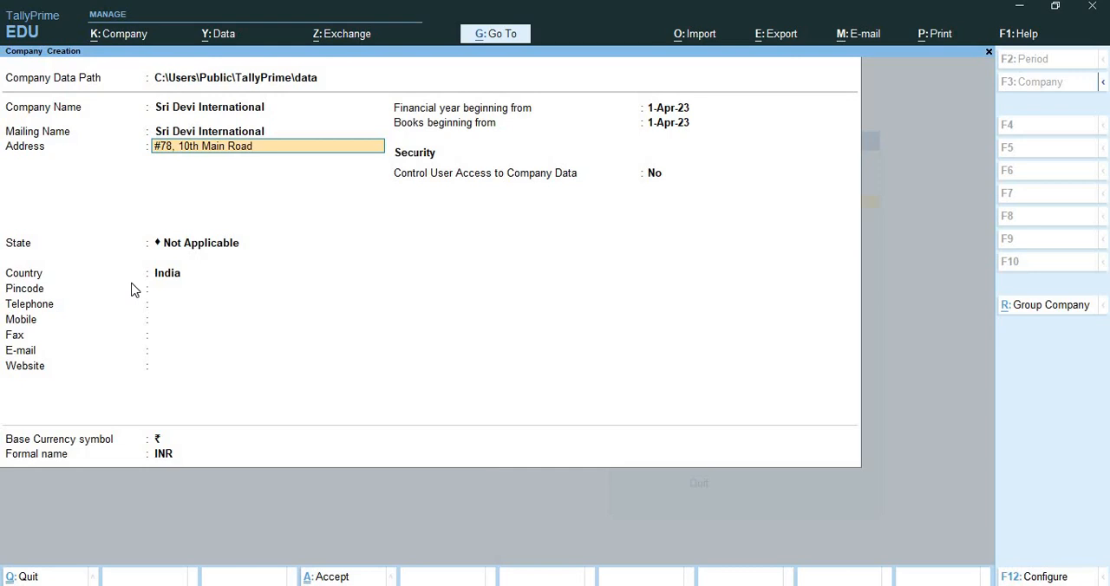
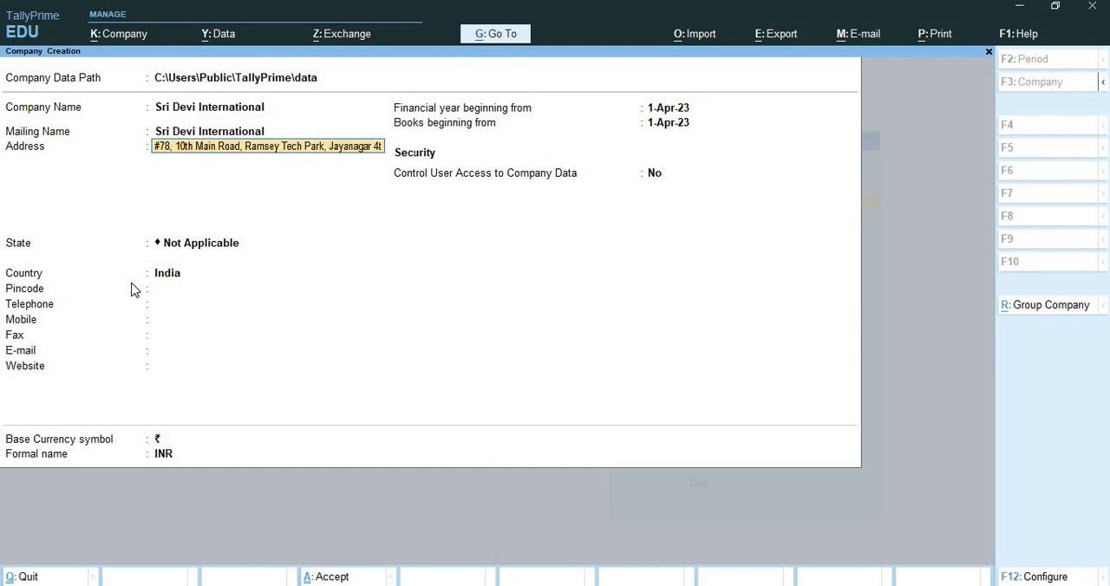
{"action": "key", "text": "Return"}
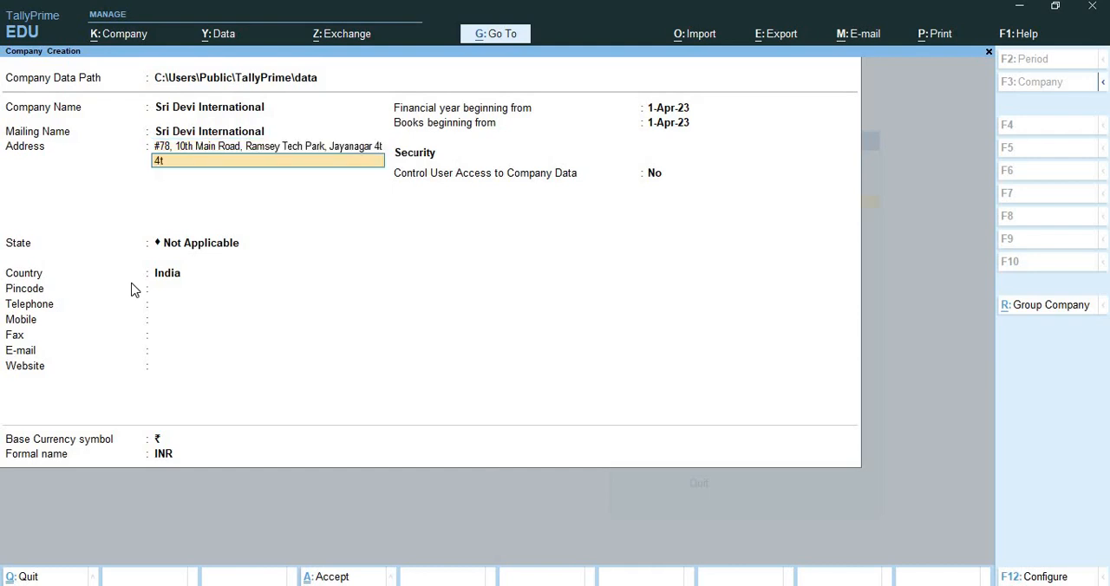
Enter the block and city on the second address line, finishing the company's address.
{"action": "key", "text": "Return"}
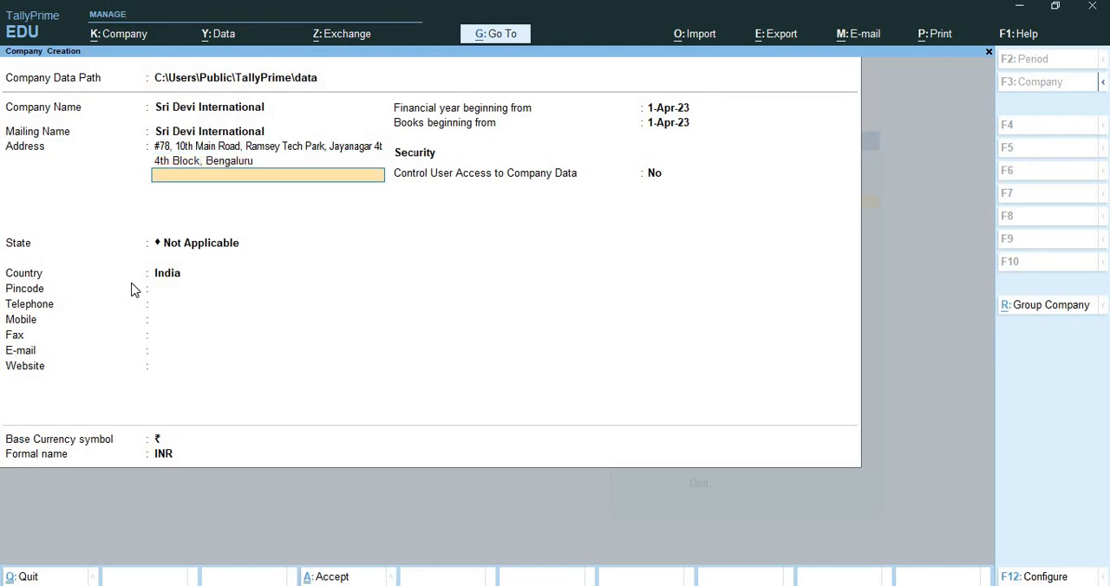
{"action": "key", "text": "Return"}
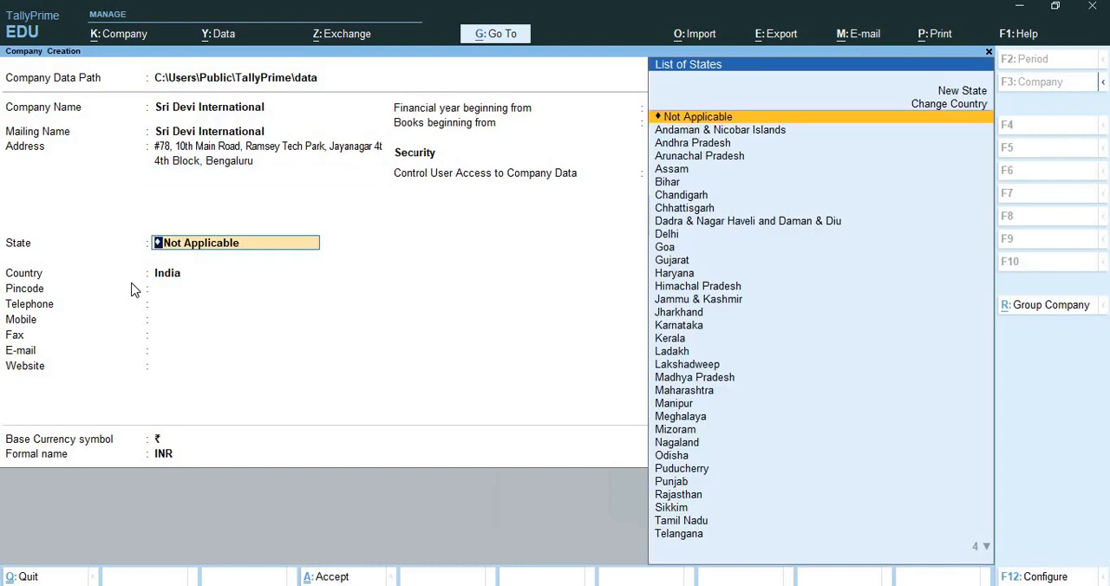
Set the company's state to Karnataka and fill in its pincode.
{"action": "type", "text": "Kar"}
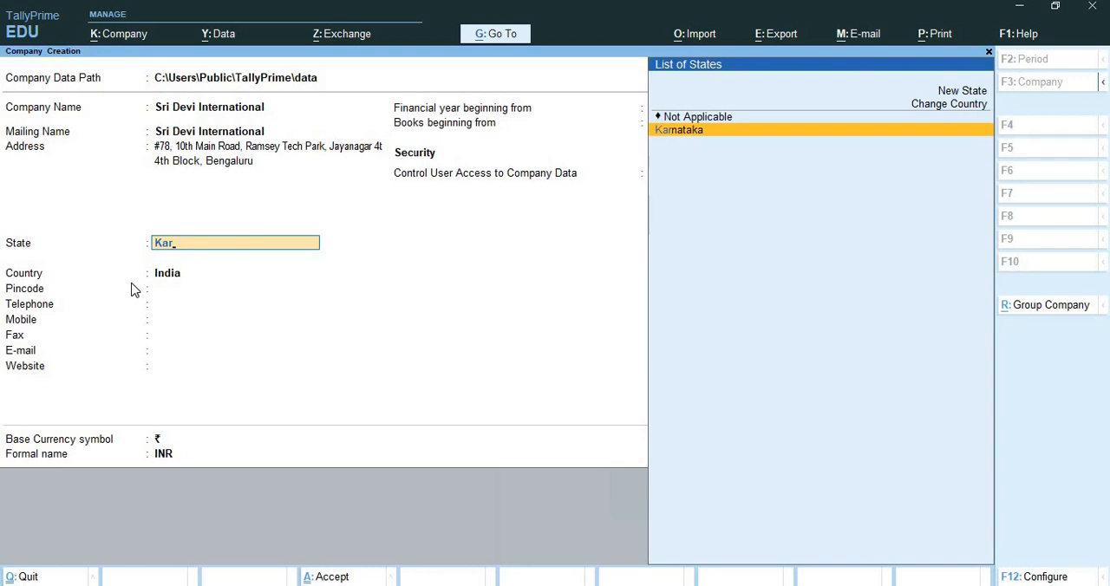
{"action": "key", "text": "Return"}
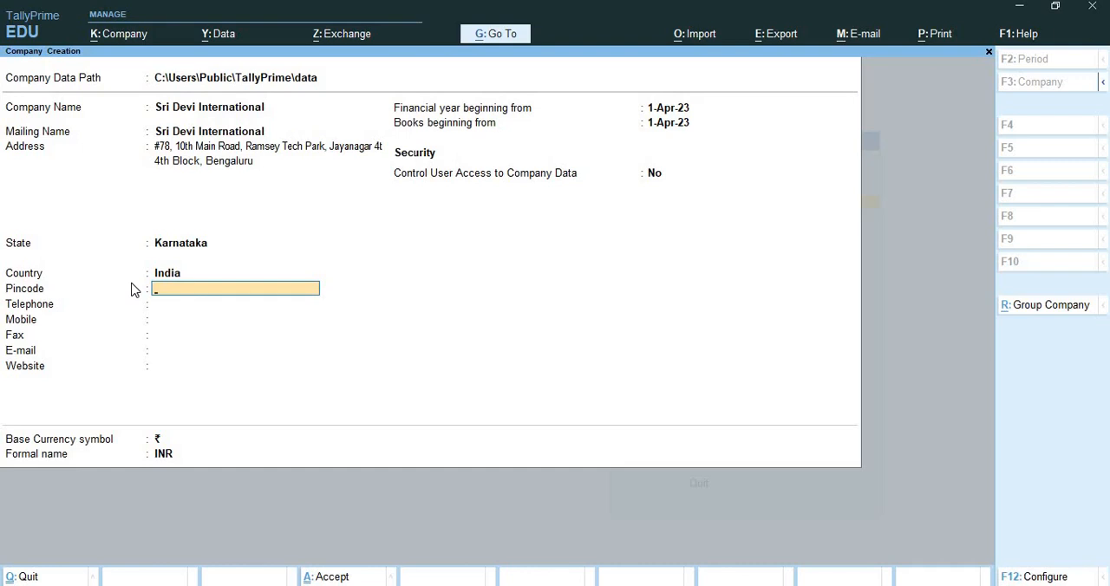
{"action": "type", "text": "56001"}
{"action": "key", "text": "Return"}
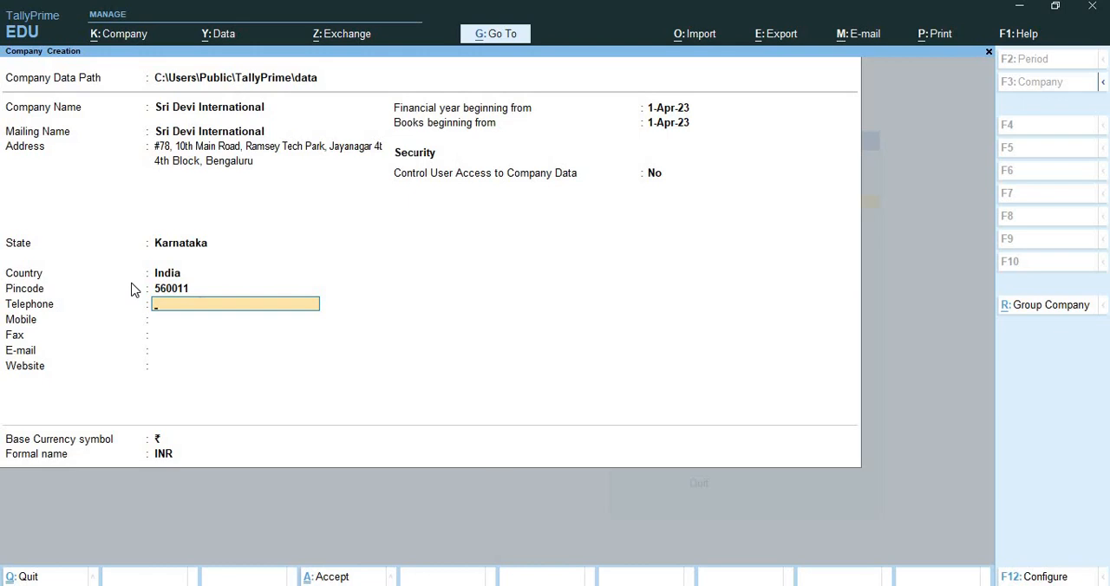
Fill in the company's landline telephone number.
{"action": "key", "text": "Return"}
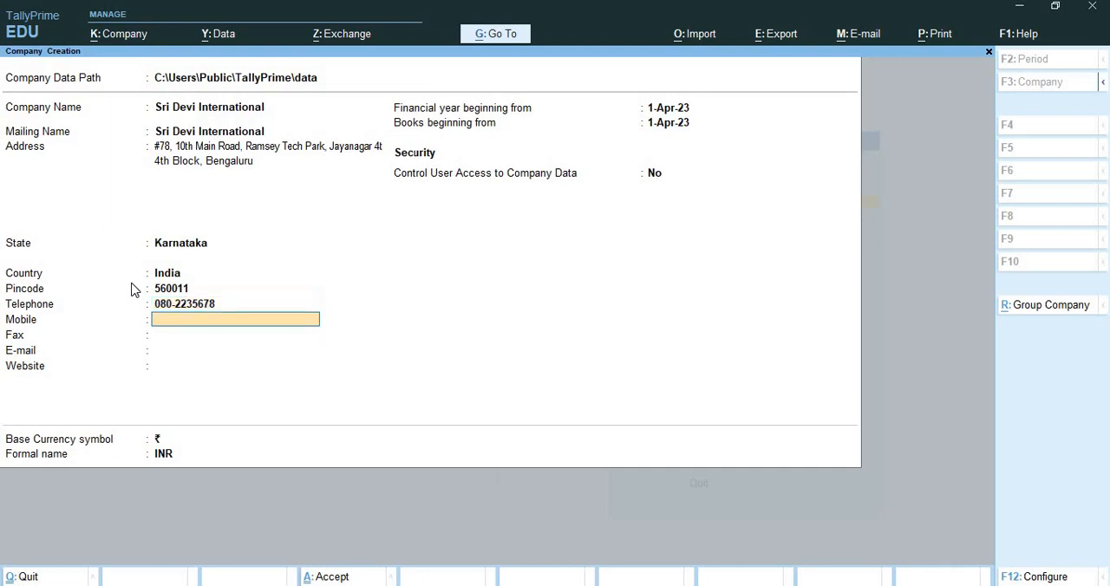
Fill in the company's mobile number and leave the fax number blank.
{"action": "key", "text": "Return"}
{"action": "key", "text": "Return"}
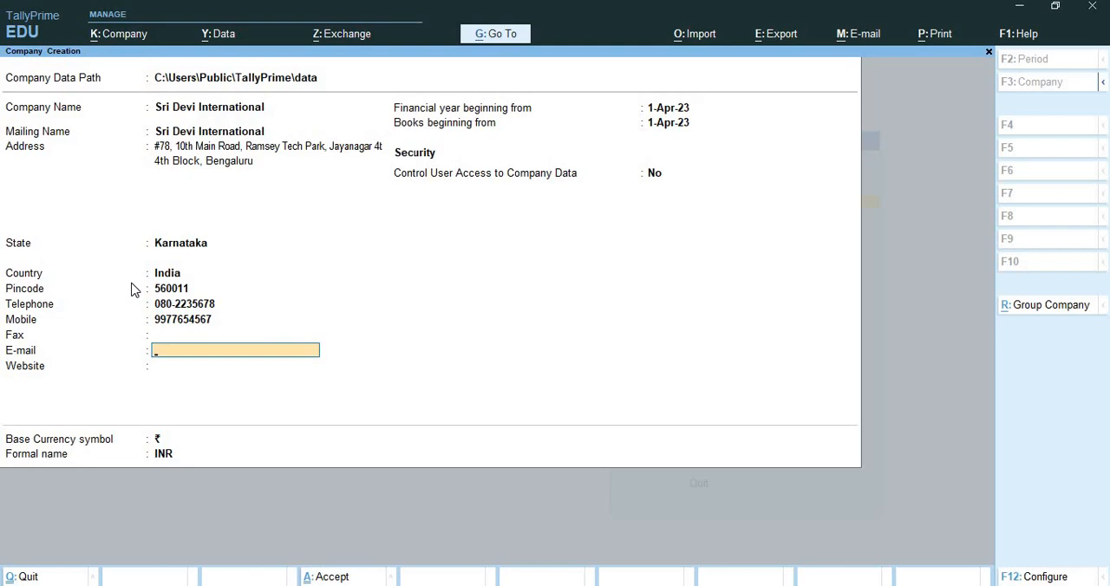
{"action": "key", "text": "shift+Tab"}
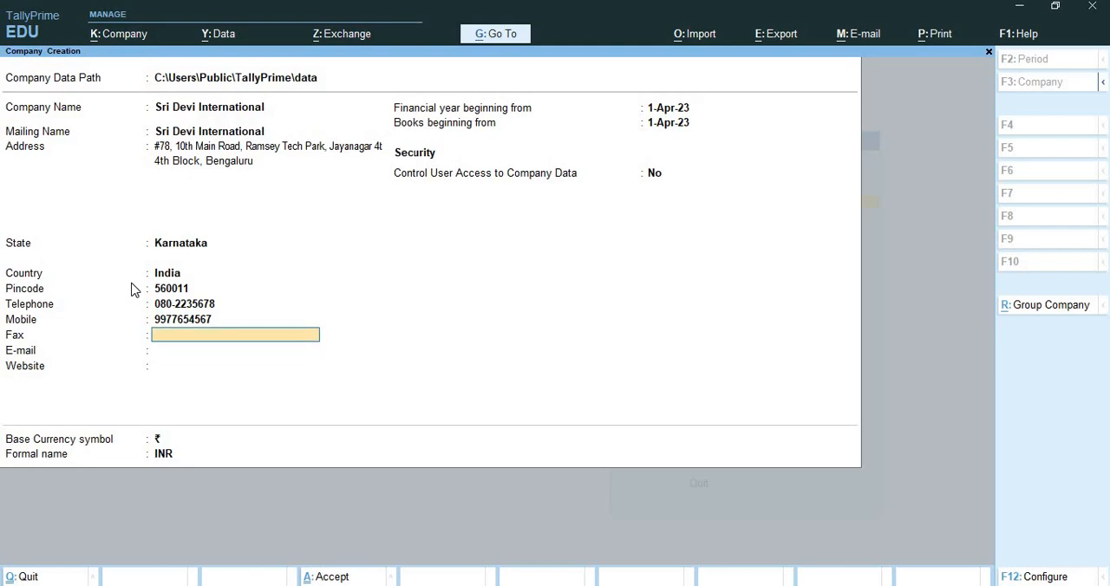
{"action": "key", "text": "Return"}
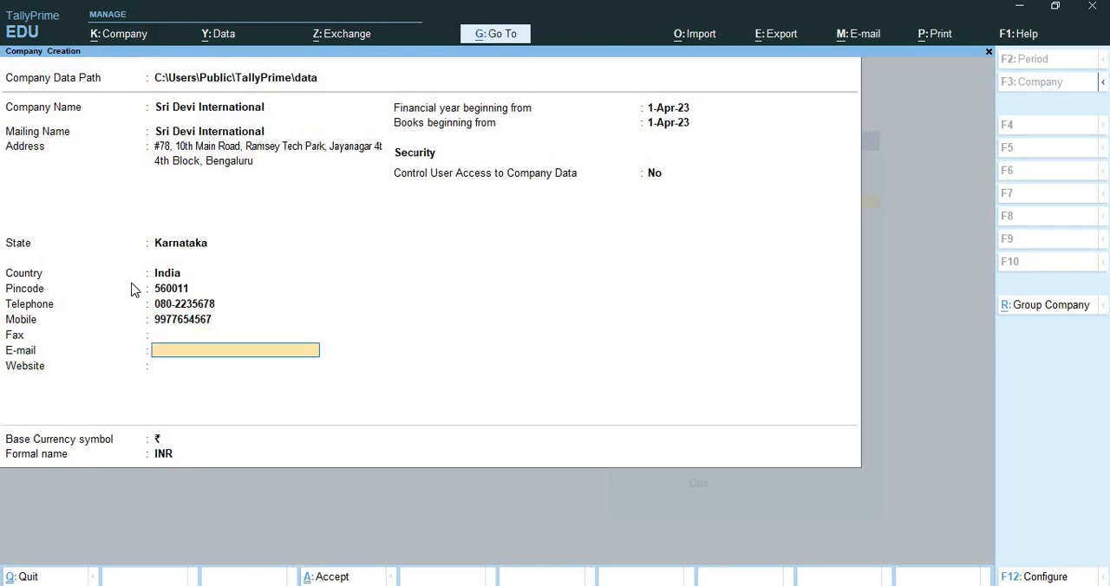
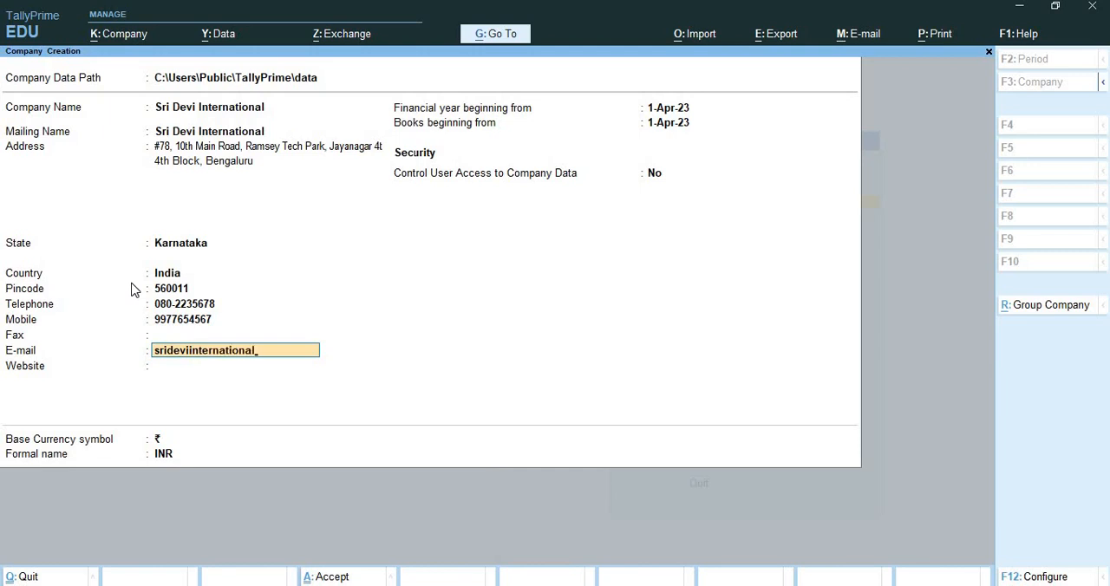
Fill in the company's e-mail address.
{"action": "key", "text": "Return"}
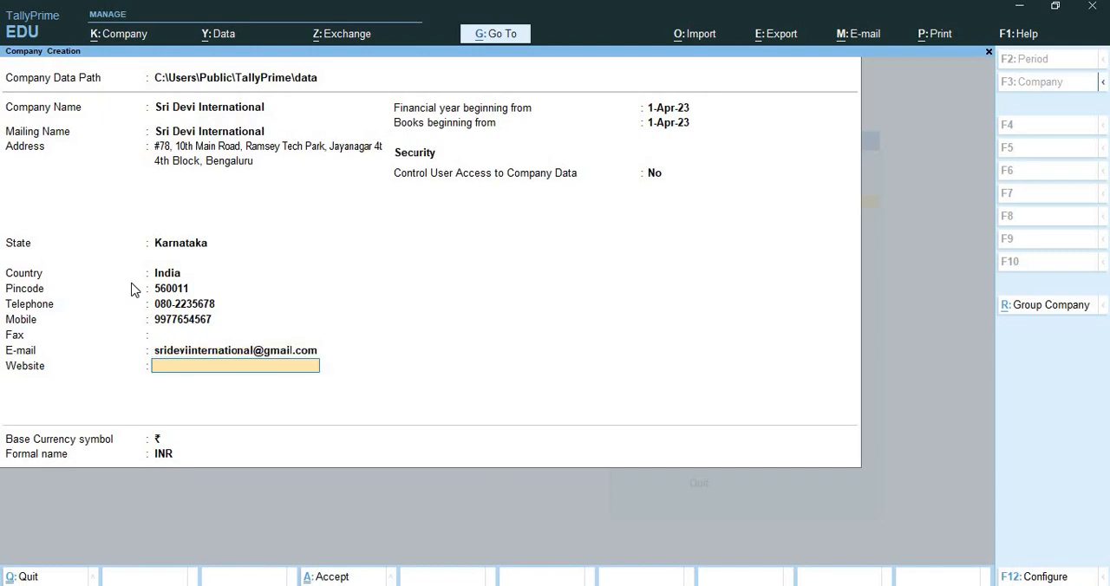
{"action": "type", "text": "www.srideviinterna"}
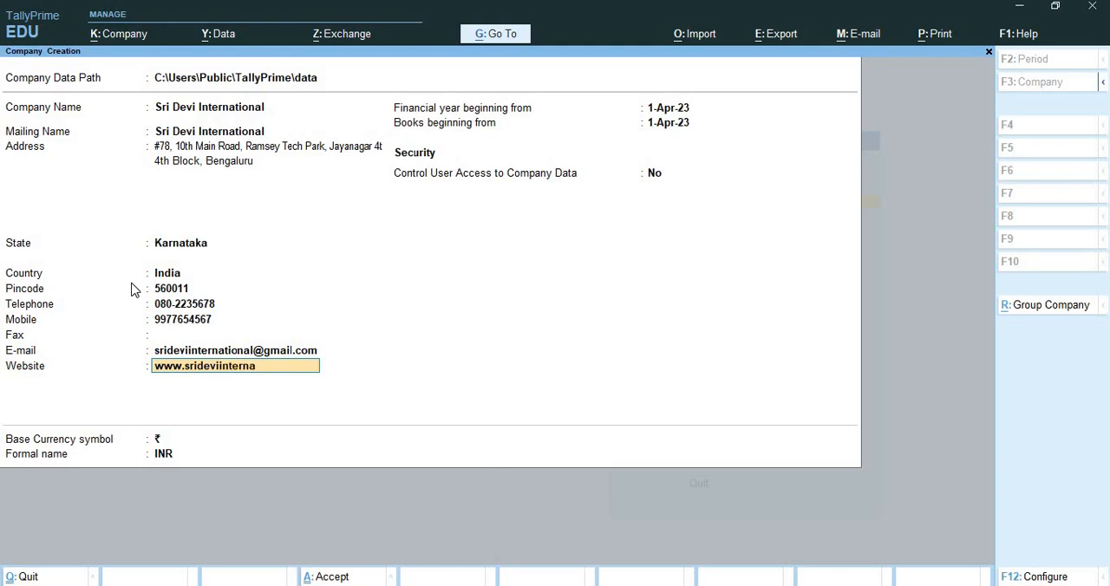
{"action": "type", "text": "tional.com"}
{"action": "key", "text": "Return"}
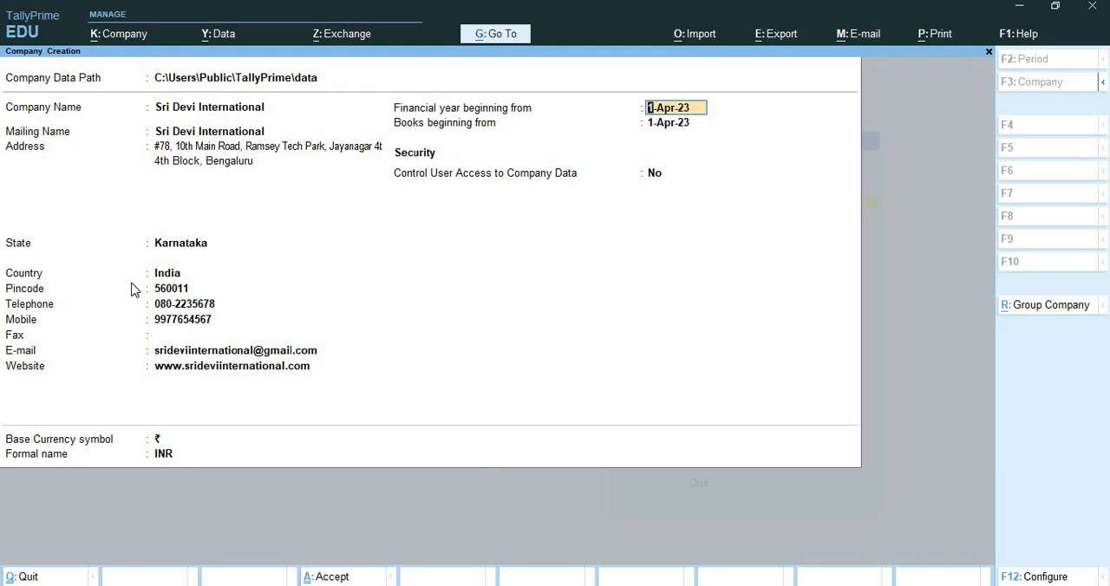
Keep 1-Apr-23 for both start dates and No for user access control, create the company, and accept its default features.
{"action": "key", "text": "Return"}
{"action": "key", "text": "Return"}
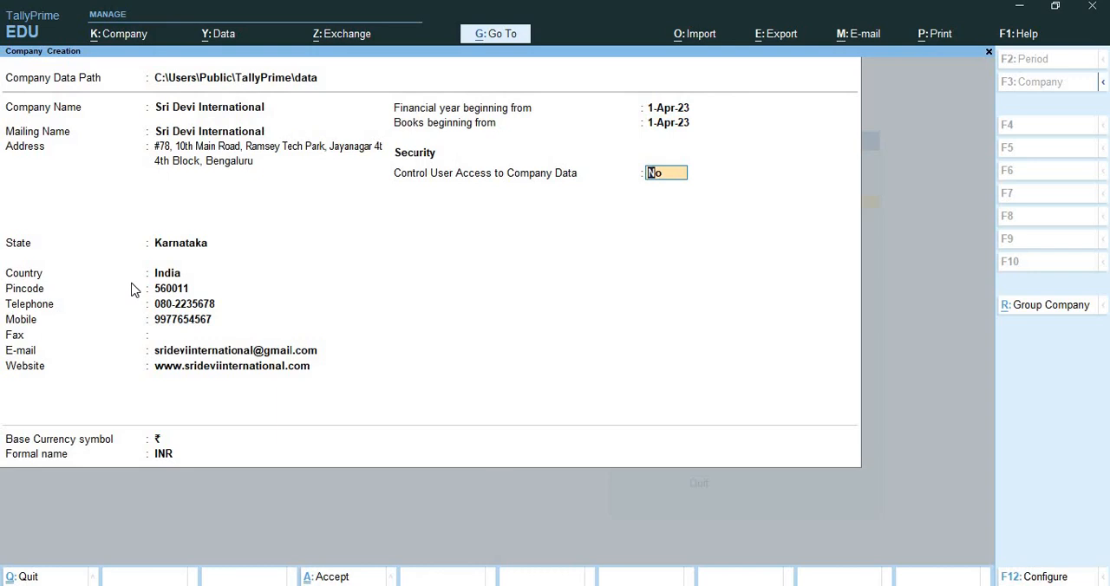
{"action": "key", "text": "Return"}
{"action": "key", "text": "Return"}
{"action": "key", "text": "Return"}
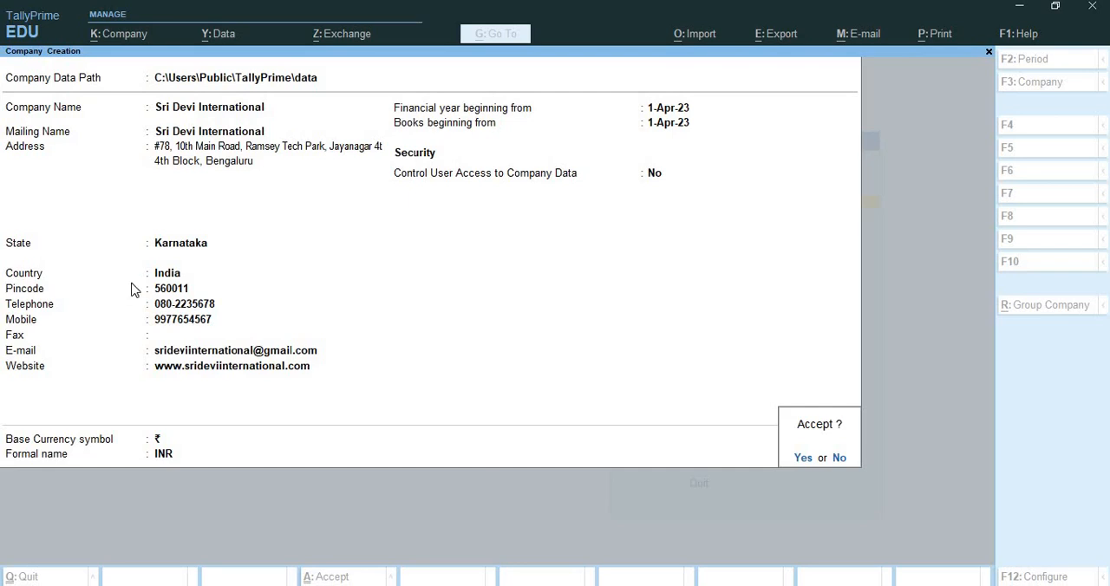
{"action": "key", "text": "Return"}
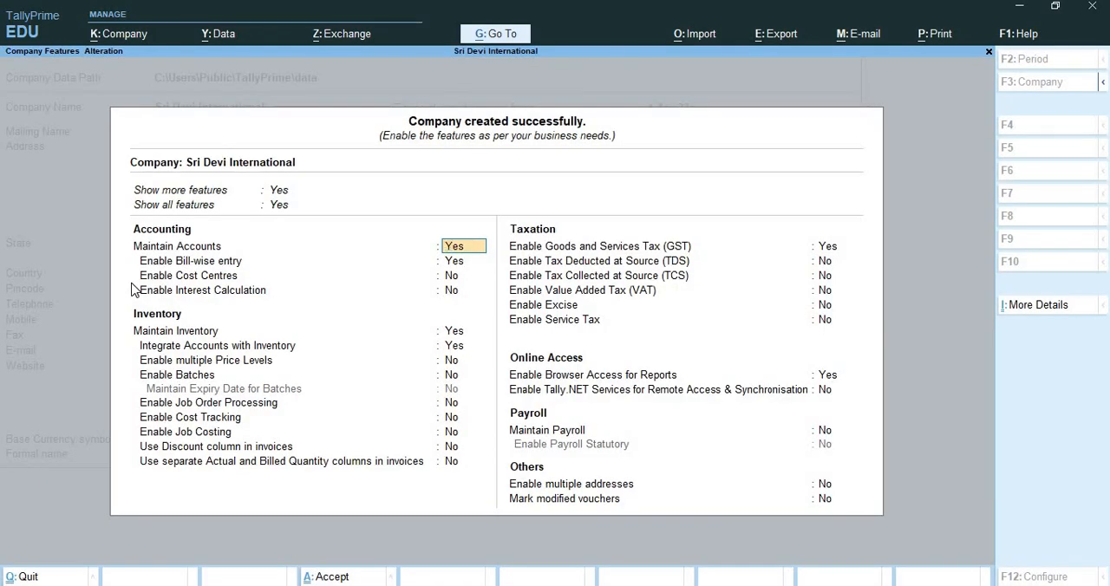
{"action": "key", "text": "ctrl+a"}
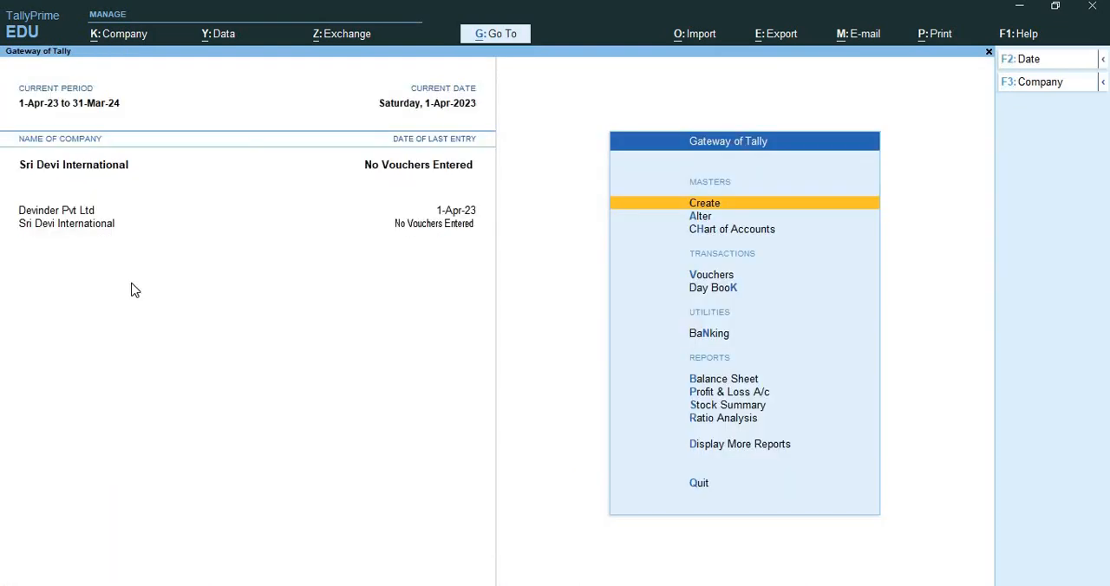
Shut the company Devinder Pvt Ltd so that only Sri Devi International stays open.
{"action": "key", "text": "ctrl"}
{"action": "key", "text": "ctrl+F3"}
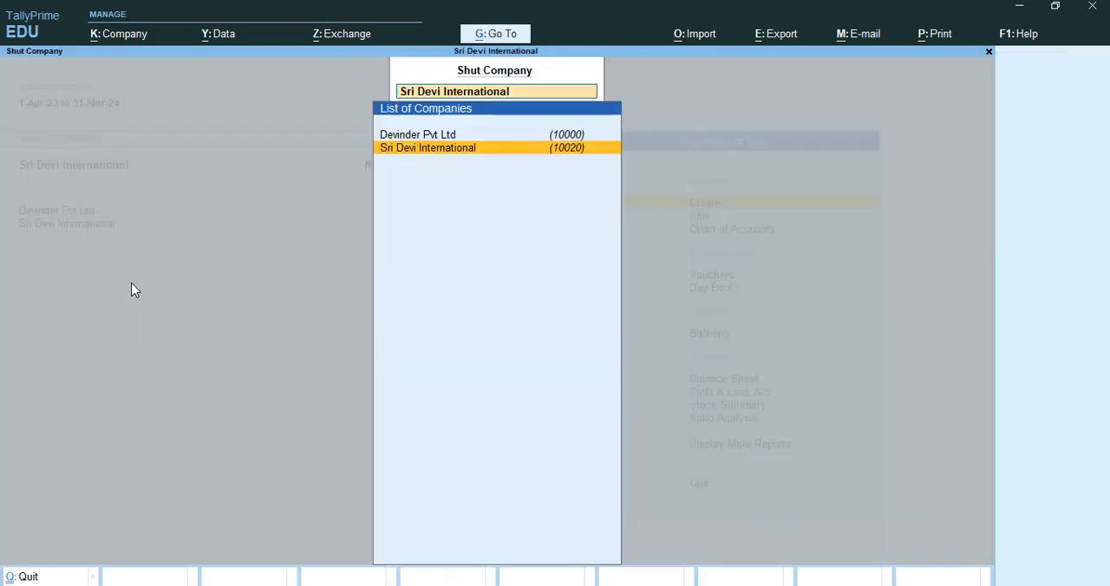
{"action": "key", "text": "Up"}
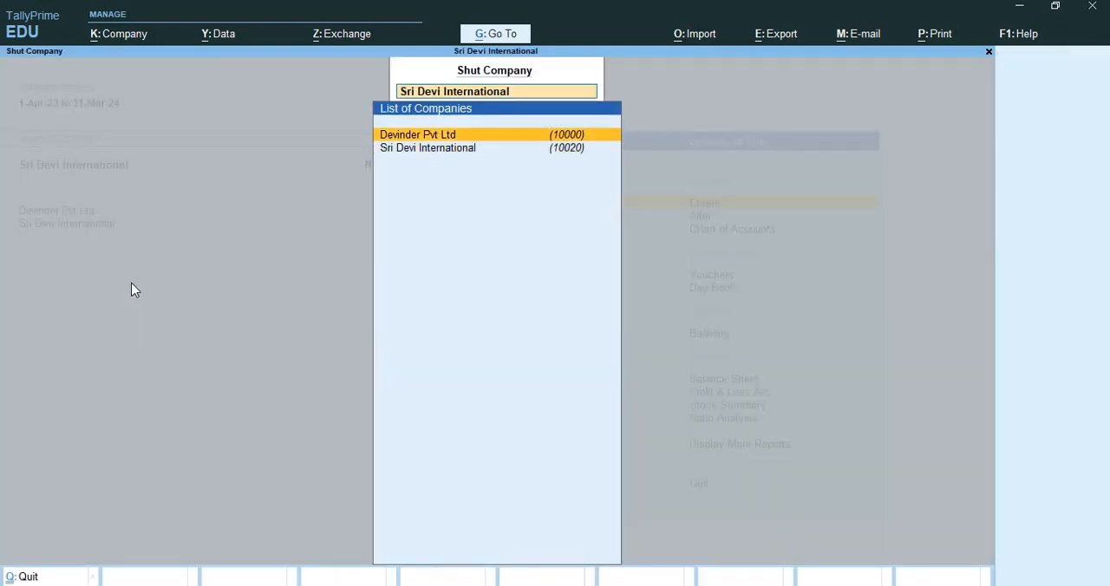
{"action": "key", "text": "Return"}
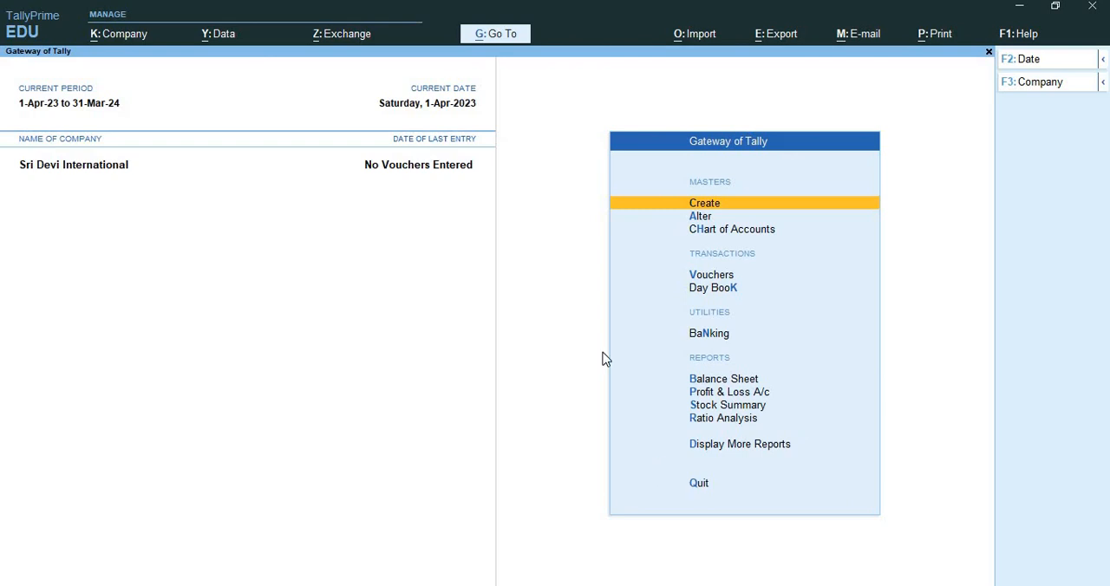
Create a stock group named LG Washing Machine under Primary with the default settings.
{"action": "key", "text": "Return"}
{"action": "key", "text": "Down"}
{"action": "key", "text": "Down"}
{"action": "key", "text": "Down"}
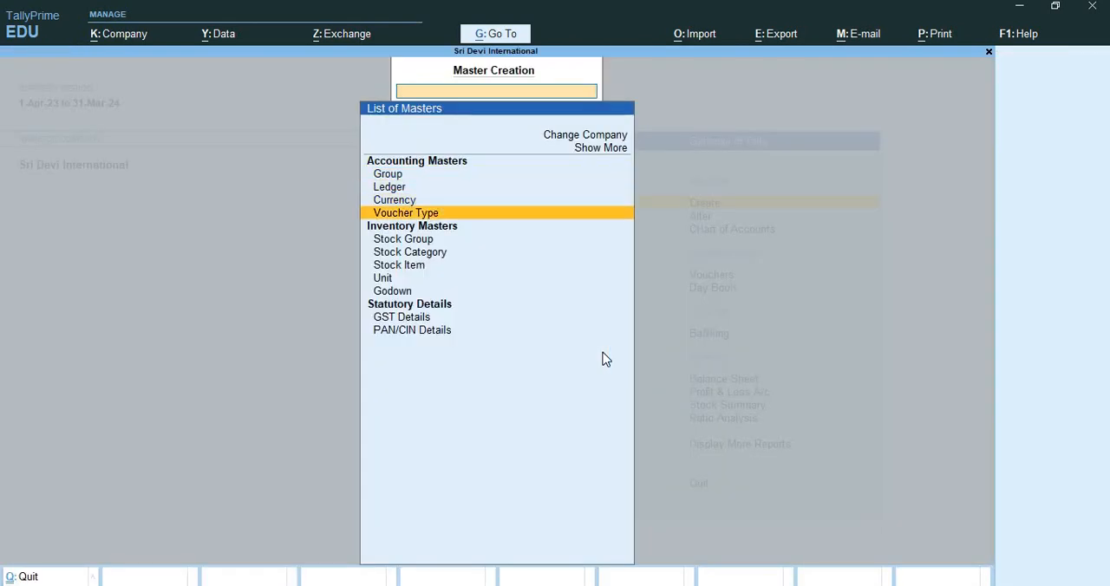
{"action": "key", "text": "Down"}
{"action": "key", "text": "Down"}
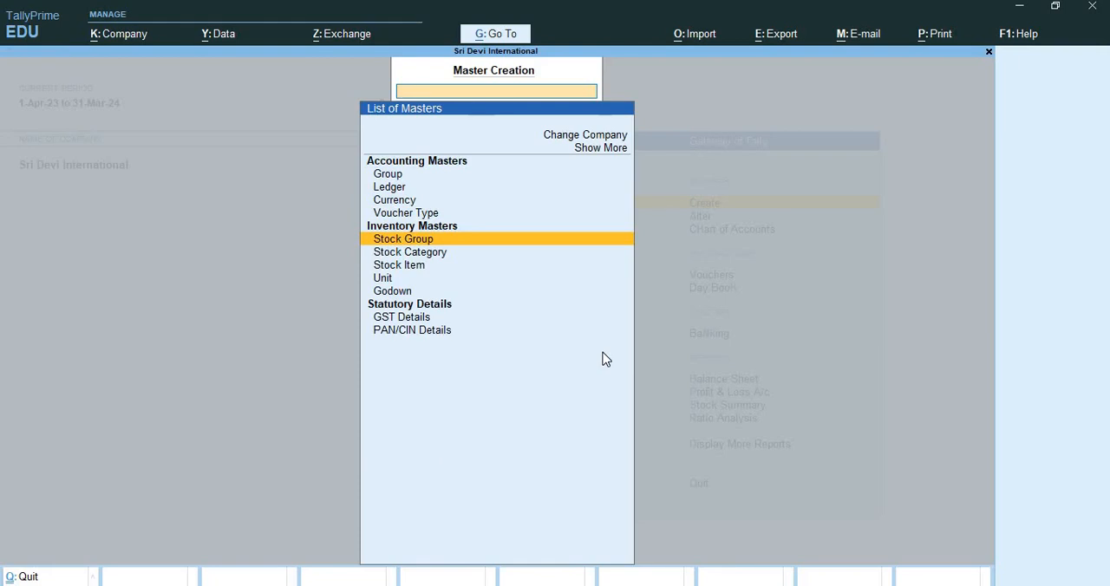
{"action": "key", "text": "Return"}
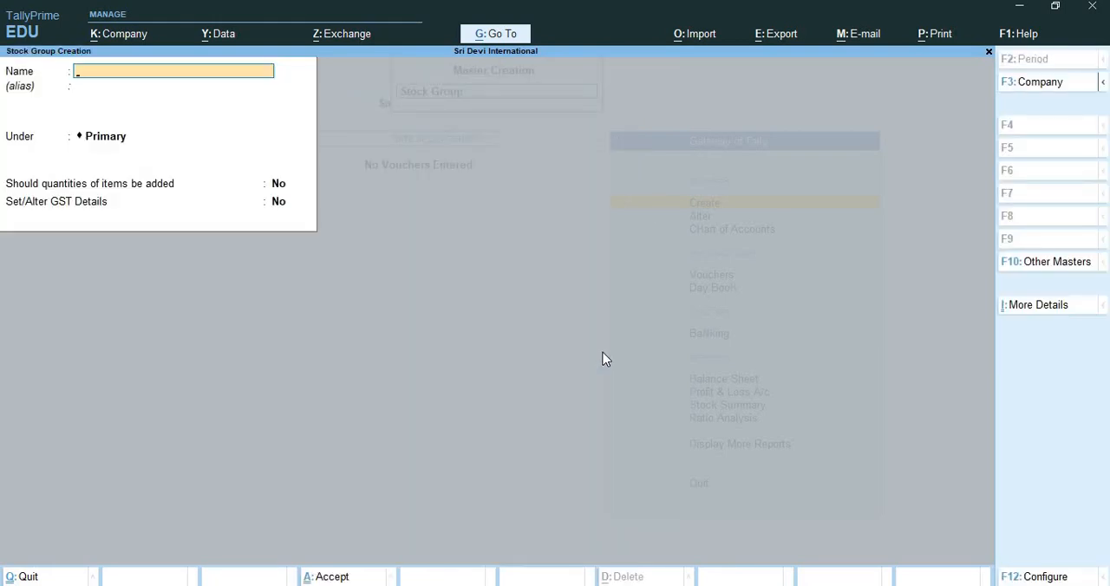
{"action": "type", "text": "LG Washing machine"}
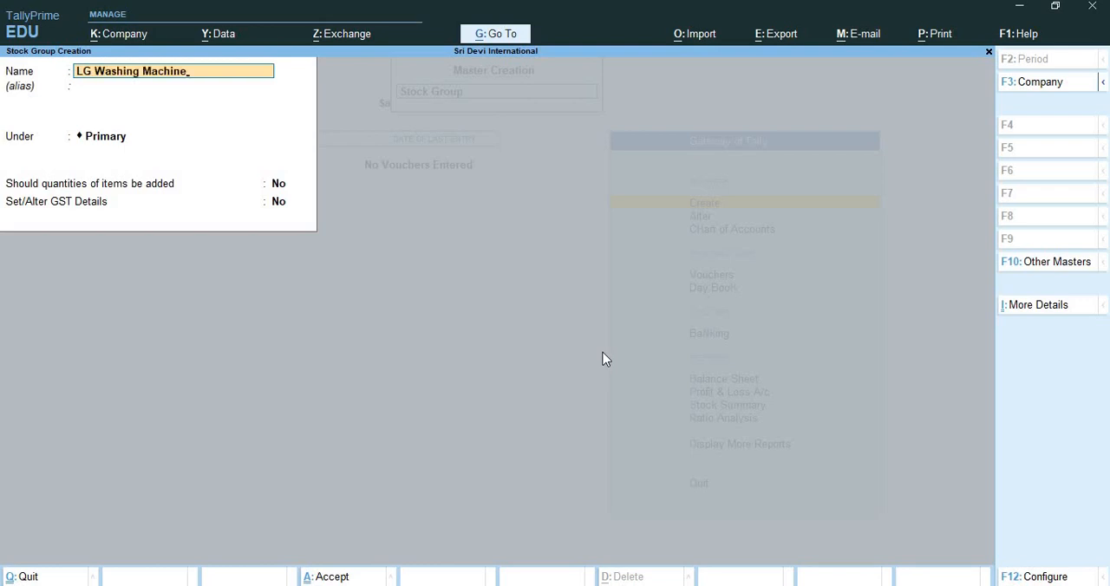
{"action": "key", "text": "Return"}
{"action": "key", "text": "Return"}
{"action": "key", "text": "Return"}
{"action": "key", "text": "Return"}
{"action": "key", "text": "Return"}
{"action": "key", "text": "Return"}
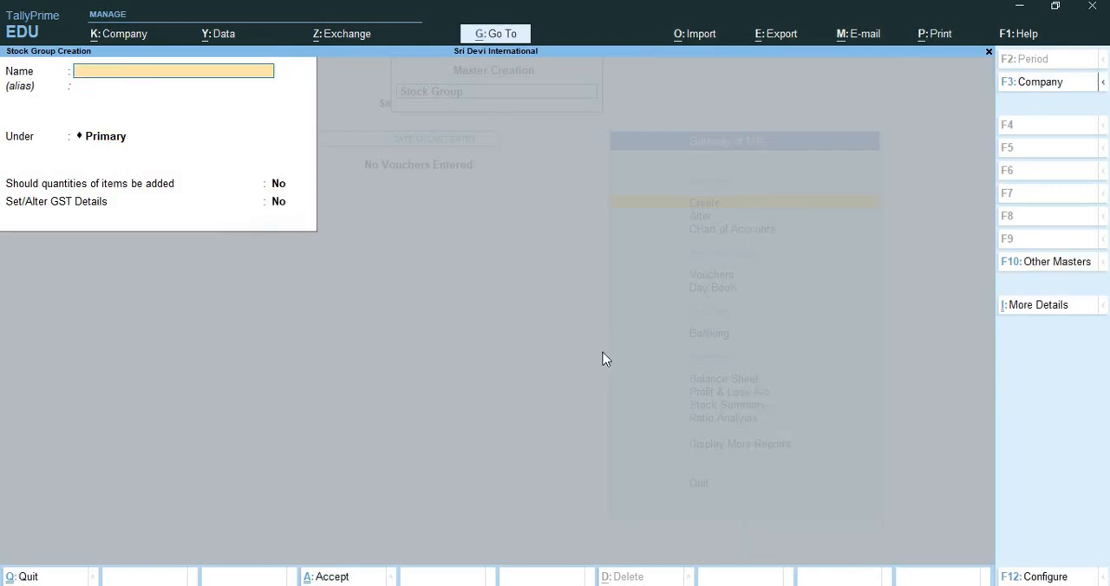
Create a stock group named Samsung Washing Machine under Primary with the default settings.
{"action": "type", "text": "Samsung"}
{"action": "type", "text": " Washing m"}
{"action": "type", "text": "achine"}
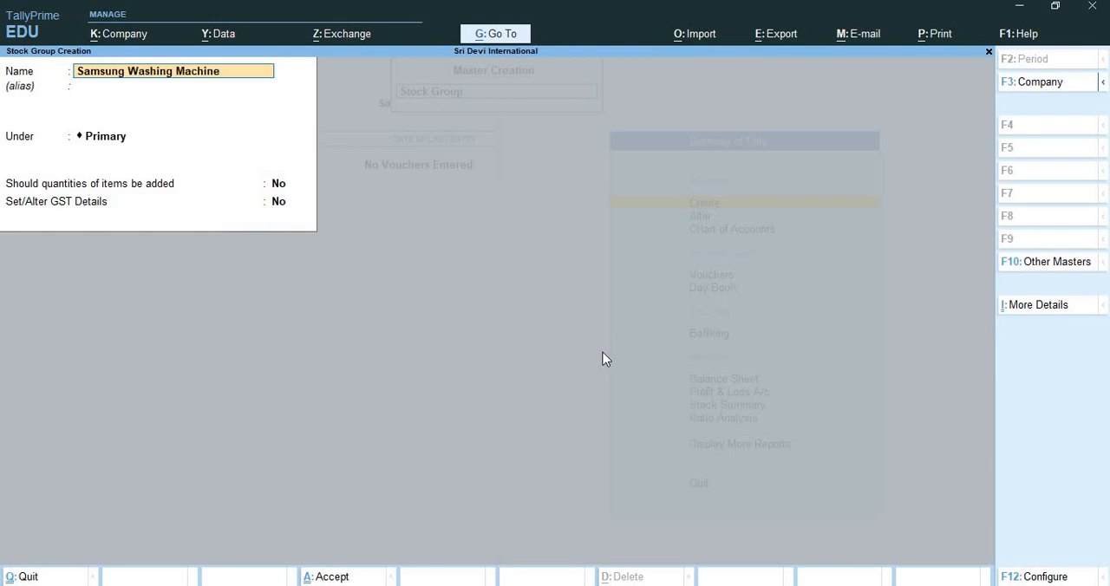
{"action": "key", "text": "Return"}
{"action": "key", "text": "Return"}
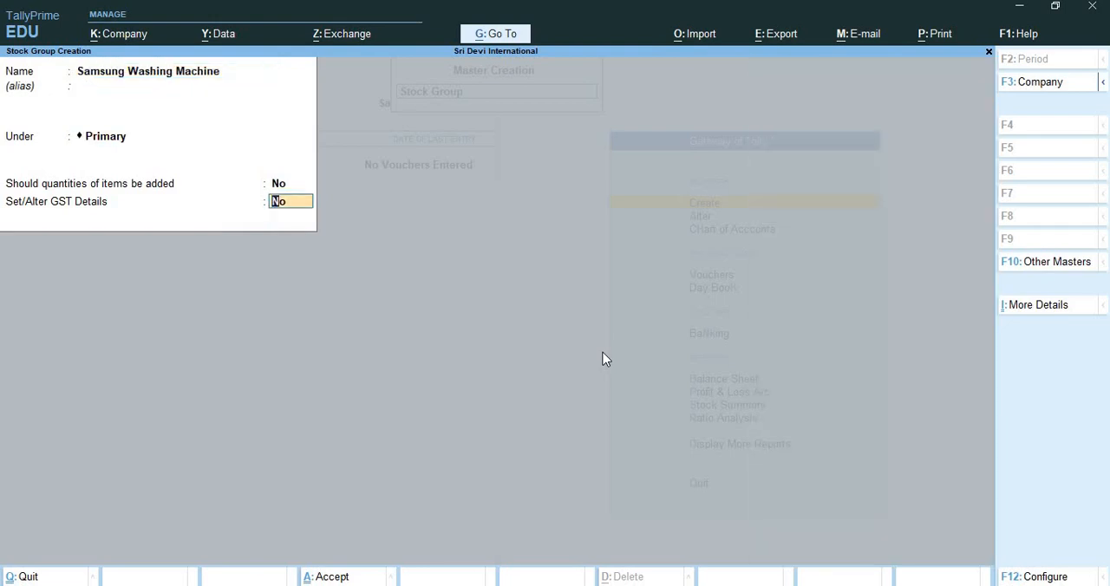
{"action": "key", "text": "Return"}
{"action": "key", "text": "Return"}
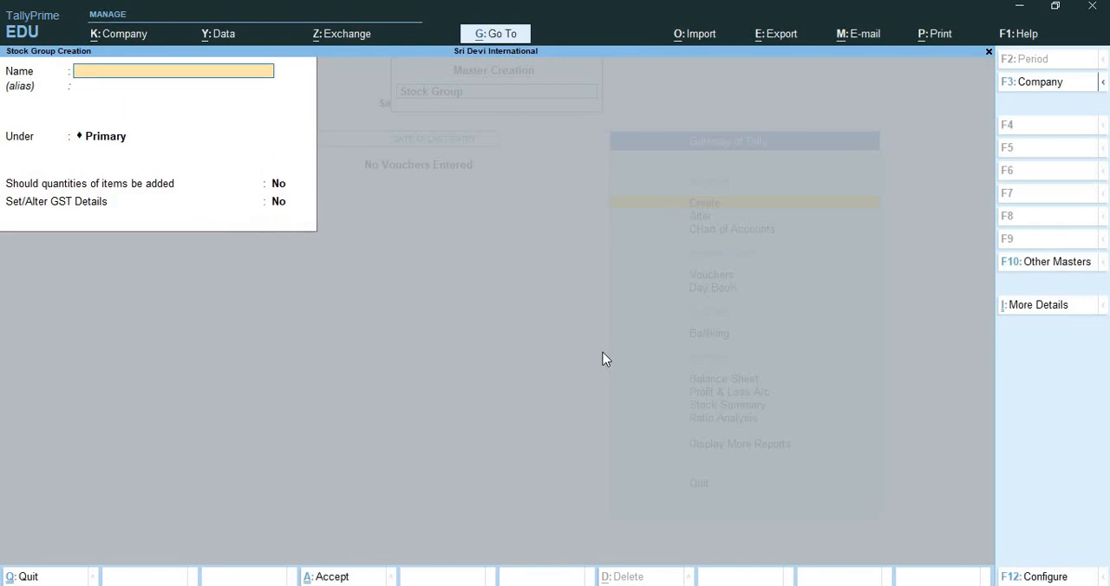
Create a stock group named Nokia Dual Sim Mobile Phone under Primary with the default settings, and leave stock group creation.
{"action": "type", "text": "Nokia Dual Sim Mobi"}
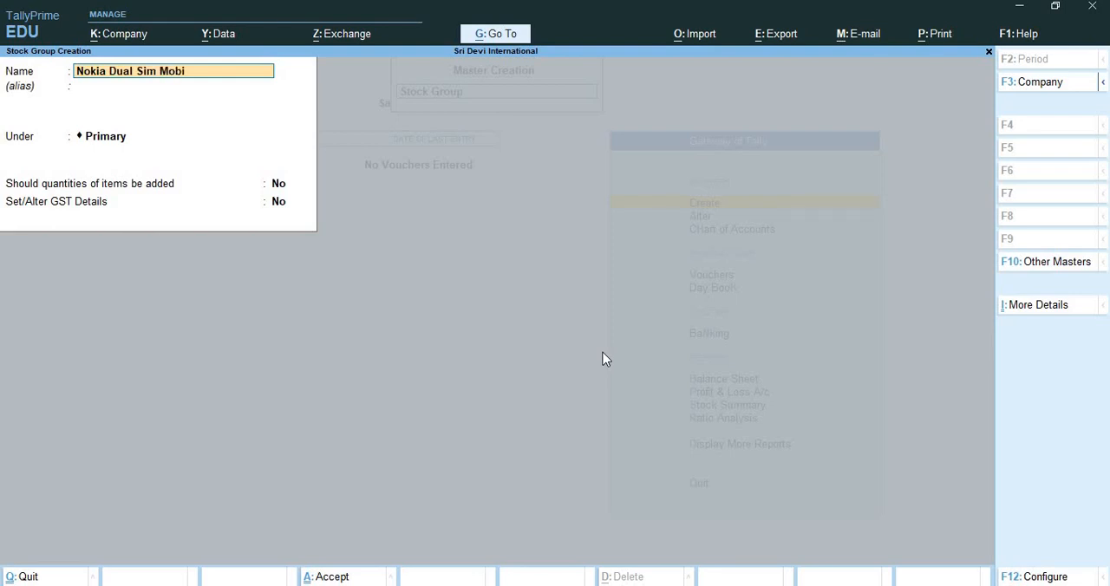
{"action": "type", "text": "le Phone"}
{"action": "key", "text": "Return"}
{"action": "key", "text": "Return"}
{"action": "key", "text": "Return"}
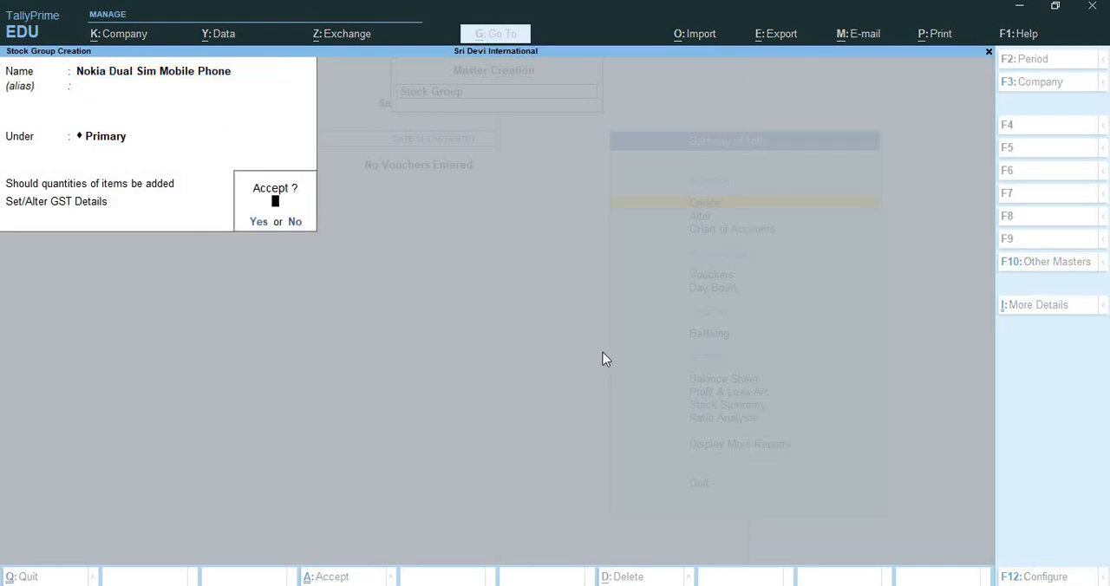
{"action": "key", "text": "Return"}
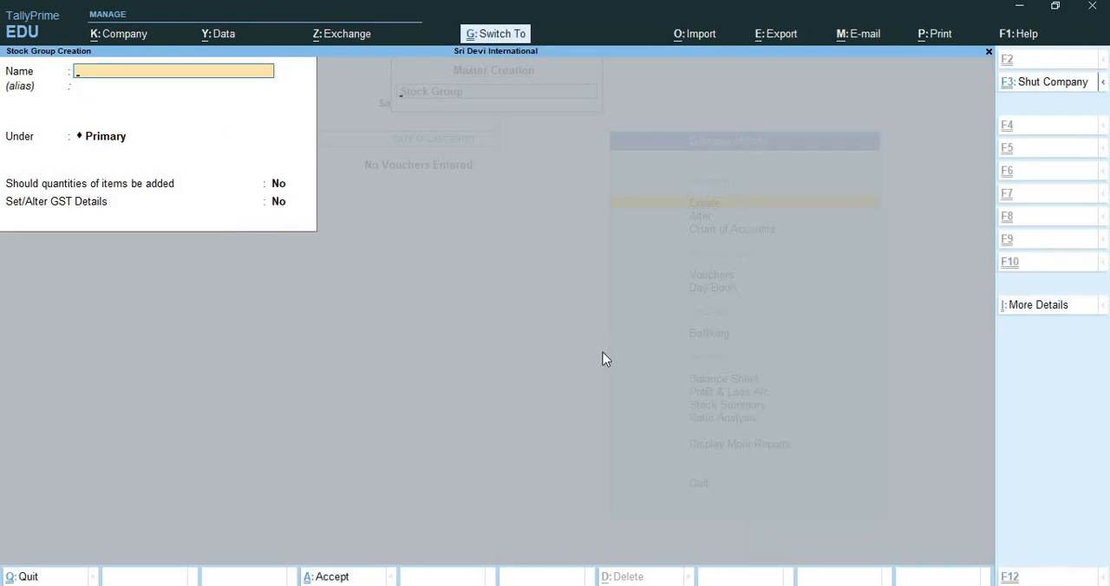
{"action": "key", "text": "ctrl+q"}
{"action": "key", "text": "ctrl+q"}
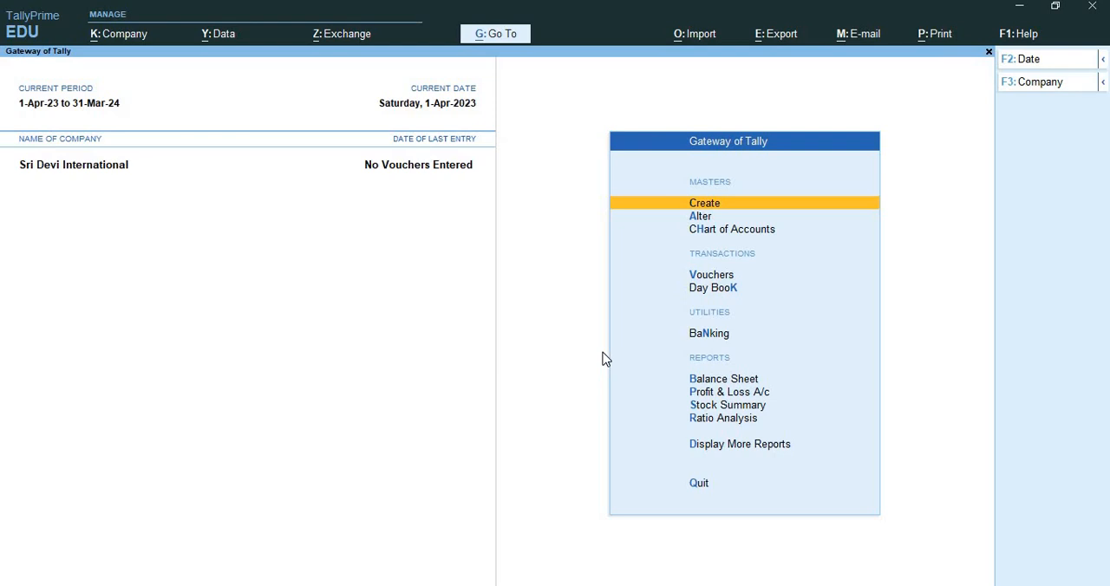
Create a stock category named Top Load Washing Machine under Primary.
{"action": "key", "text": "Return"}
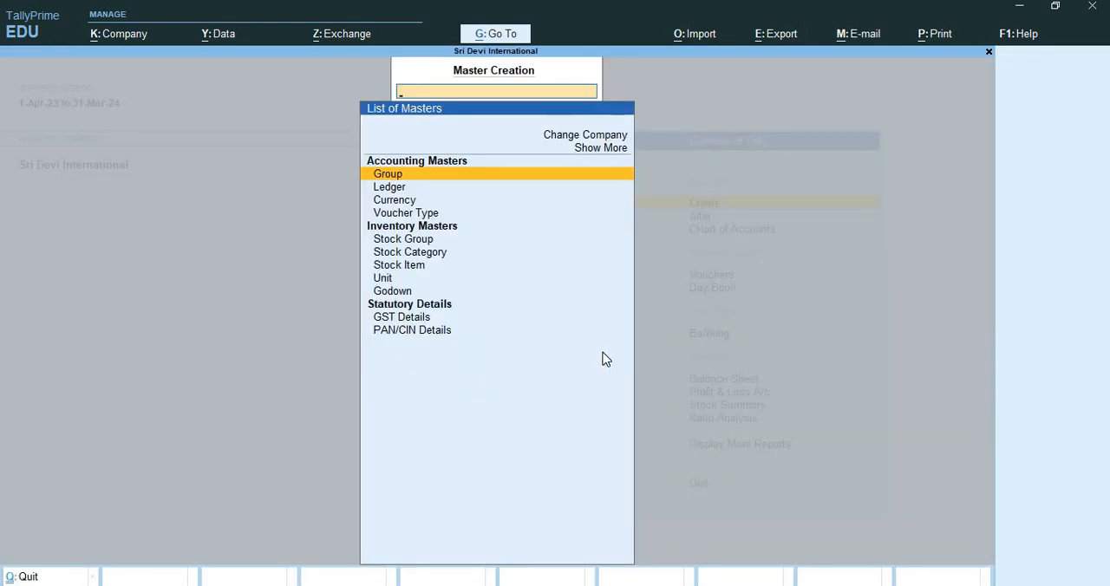
{"action": "key", "text": "Down"}
{"action": "key", "text": "Down"}
{"action": "key", "text": "Down"}
{"action": "key", "text": "Down"}
{"action": "key", "text": "Down"}
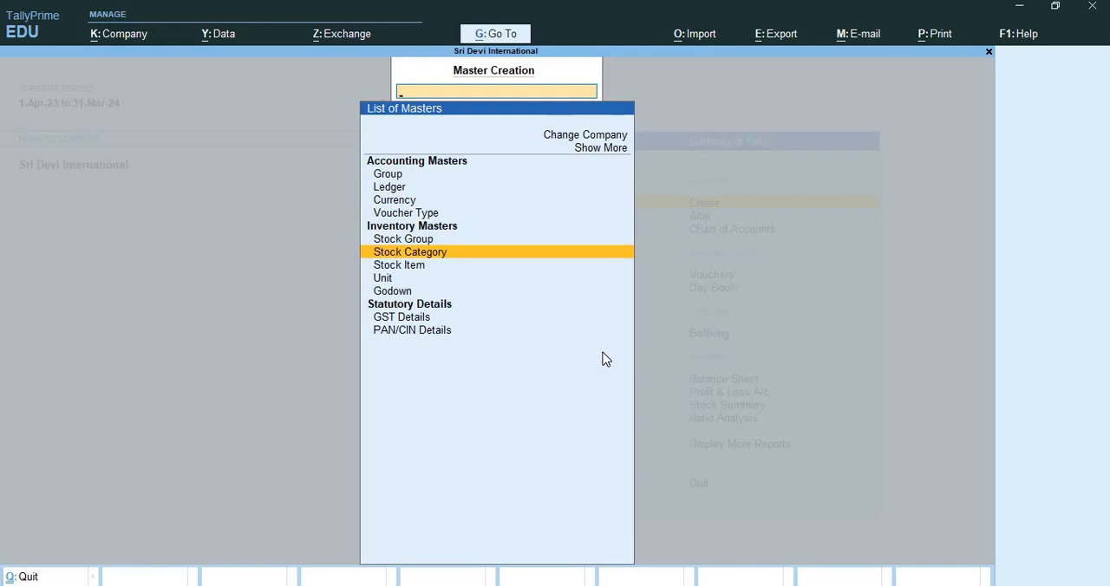
{"action": "key", "text": "Return"}
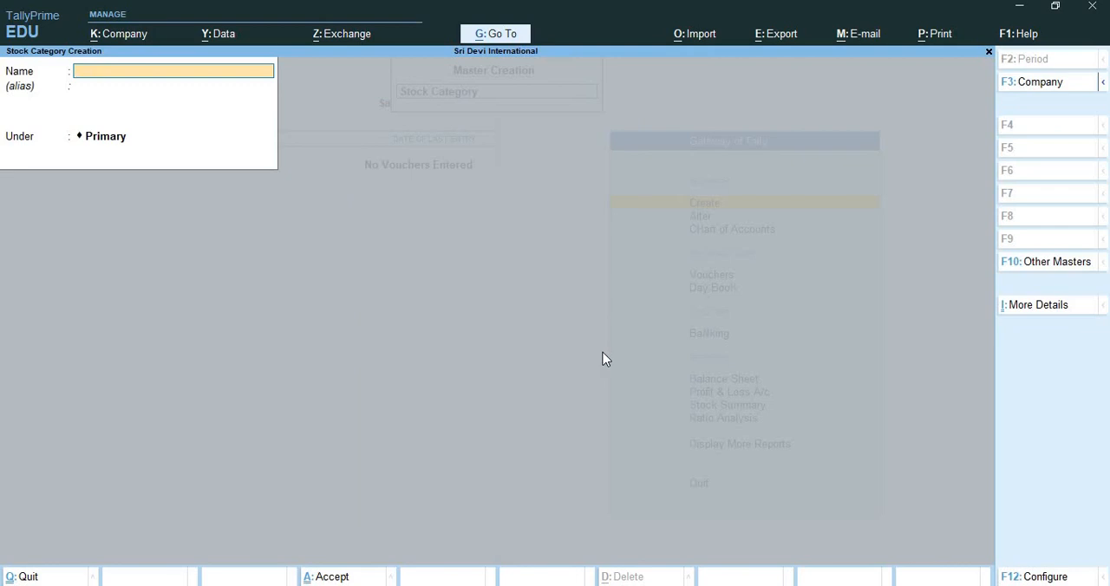
{"action": "type", "text": "Top Load Washing Machine"}
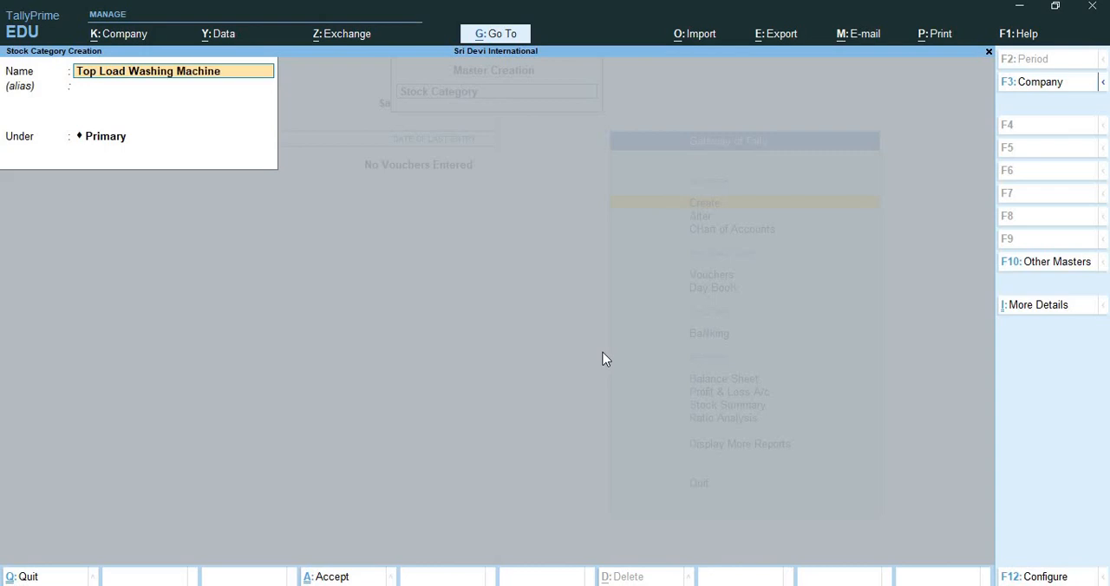
{"action": "key", "text": "Return"}
{"action": "key", "text": "Return"}
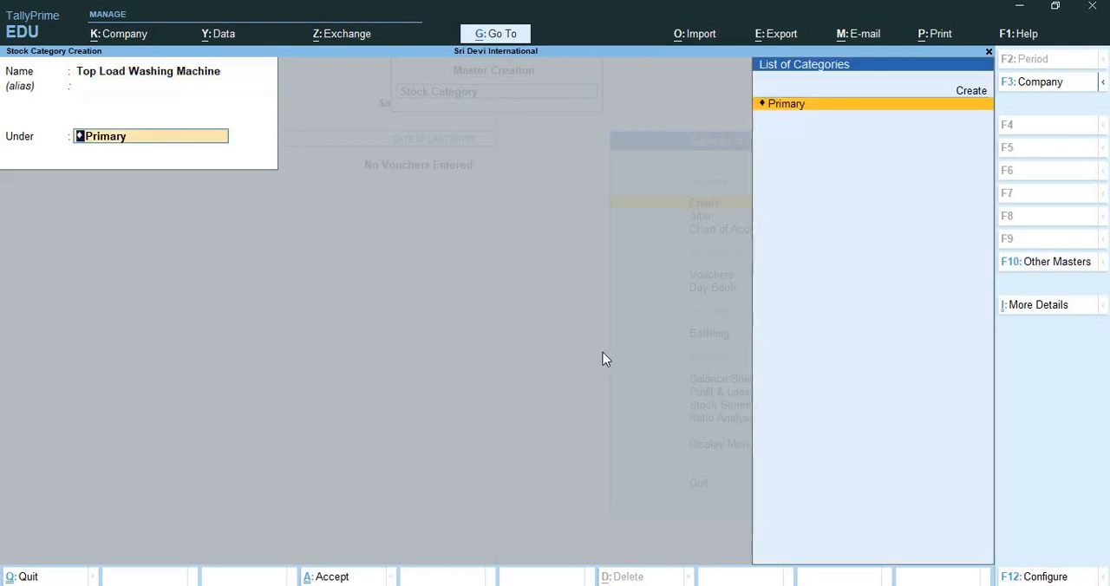
{"action": "key", "text": "Return"}
{"action": "key", "text": "Return"}
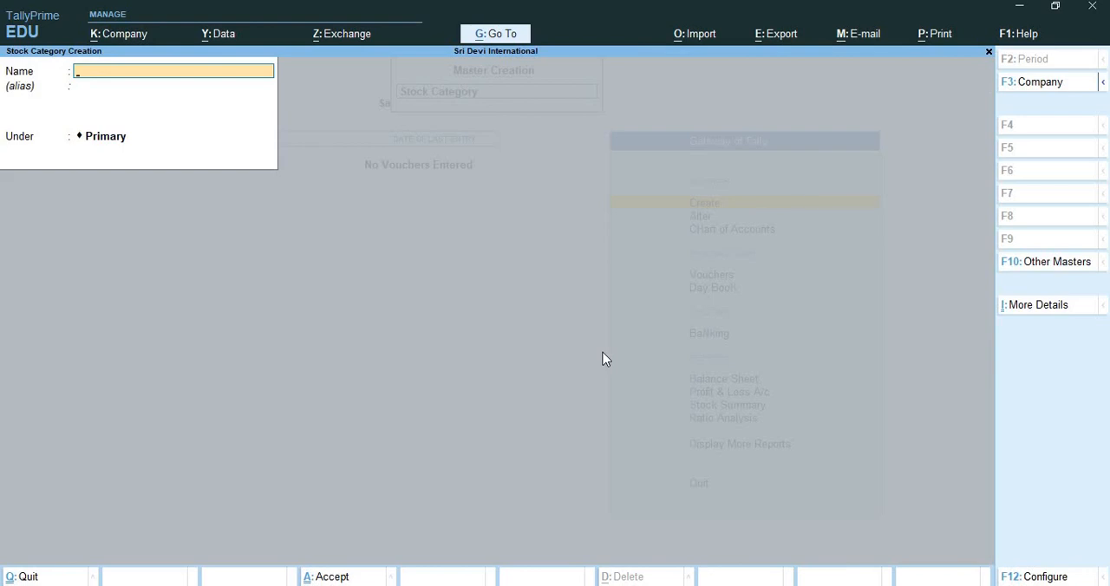
Create a stock category named Front Load Washing Machine under Primary, and leave stock category creation.
{"action": "type", "text": "Front Load Washi"}
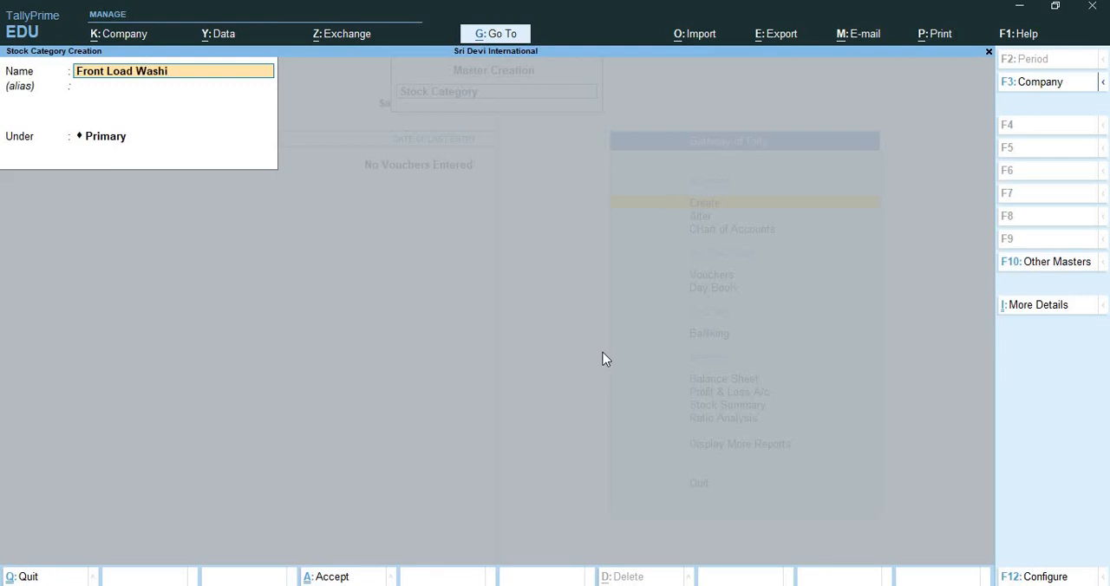
{"action": "type", "text": "ng Machine"}
{"action": "key", "text": "Return"}
{"action": "key", "text": "Return"}
{"action": "key", "text": "Return"}
{"action": "key", "text": "Return"}
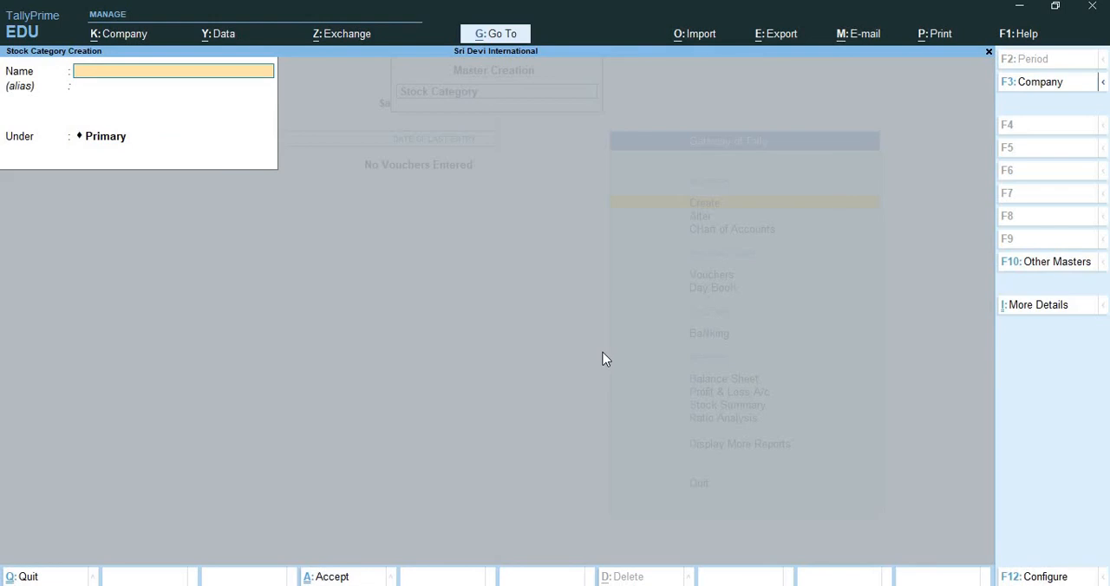
{"action": "key", "text": "Escape"}
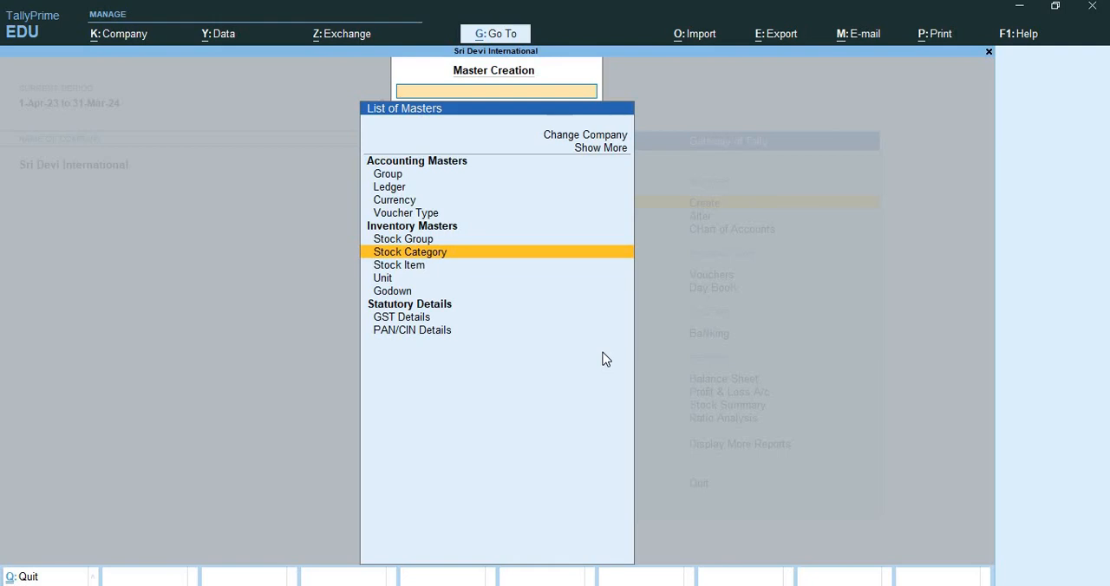
Create a simple unit with symbol nos, formal name Numbers, unit quantity code NOS-NUMBERS and 0 decimal places.
{"action": "key", "text": "Down"}
{"action": "key", "text": "Down"}
{"action": "key", "text": "Down"}
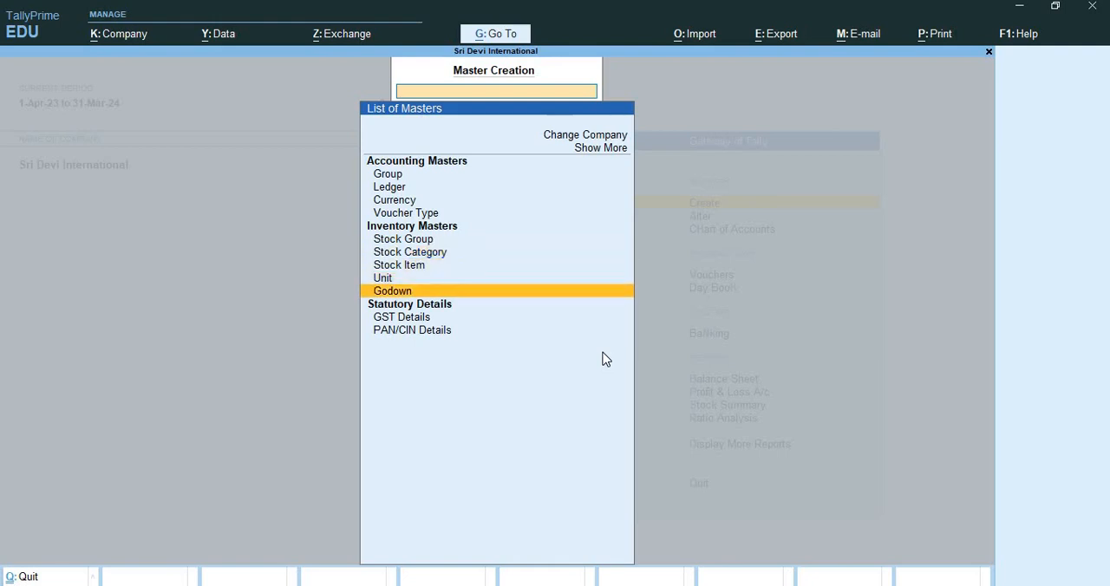
{"action": "key", "text": "Up"}
{"action": "key", "text": "Return"}
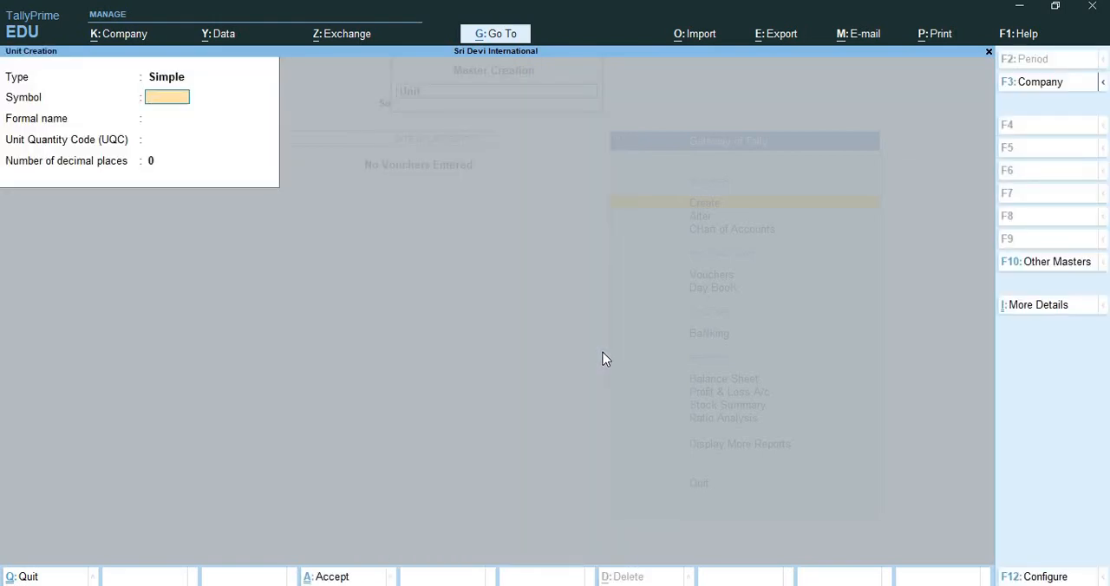
{"action": "type", "text": "nos"}
{"action": "key", "text": "Return"}
{"action": "type", "text": "N"}
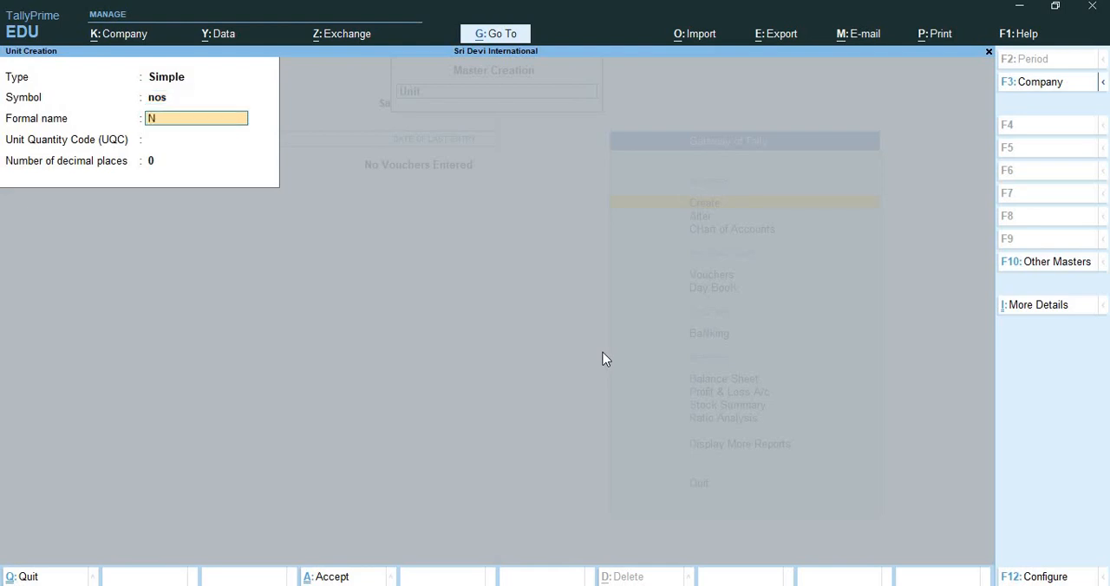
{"action": "type", "text": "umbers"}
{"action": "key", "text": "Return"}
{"action": "type", "text": "nos"}
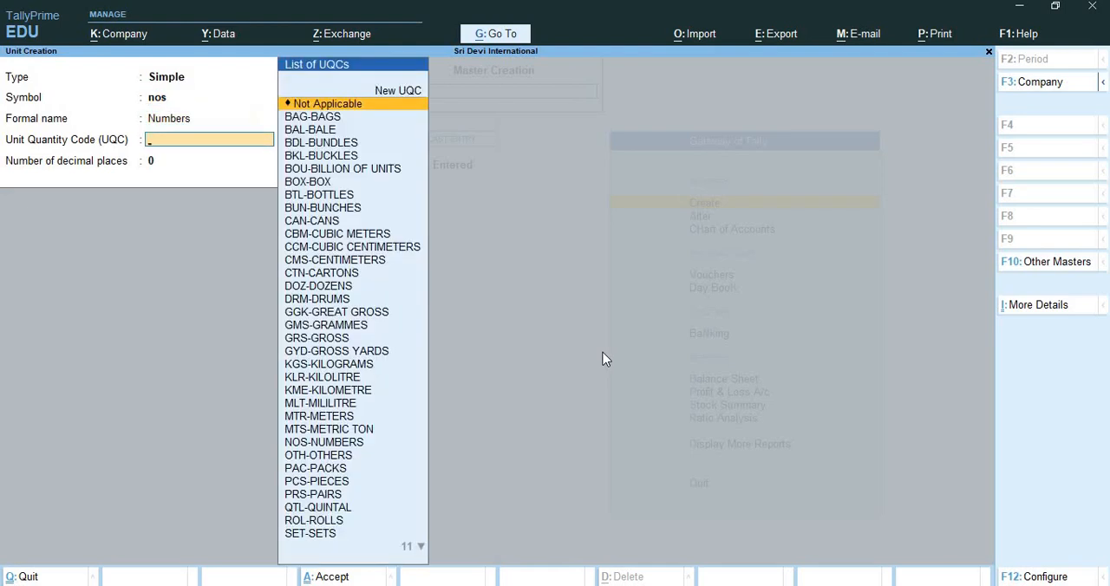
{"action": "key", "text": "Return"}
Create a simple unit with symbol MTR, formal name Meter, unit quantity code MTR-METERS and 0 decimal places.
{"action": "key", "text": "Return"}
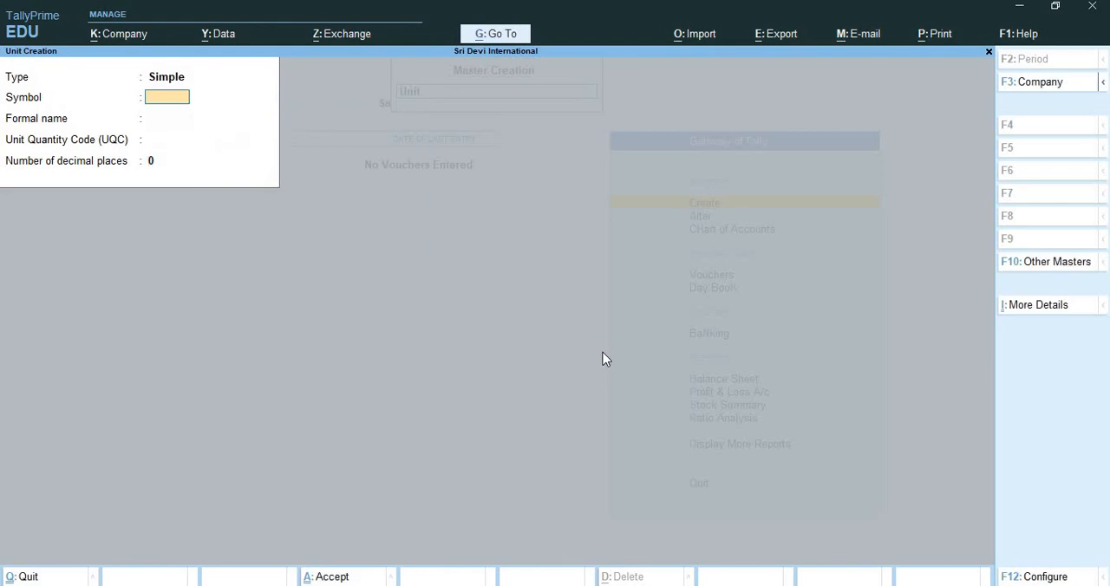
{"action": "type", "text": "Me"}
{"action": "key", "text": "BackSpace"}
{"action": "type", "text": "TR"}
{"action": "key", "text": "Return"}
{"action": "type", "text": "Meterss"}
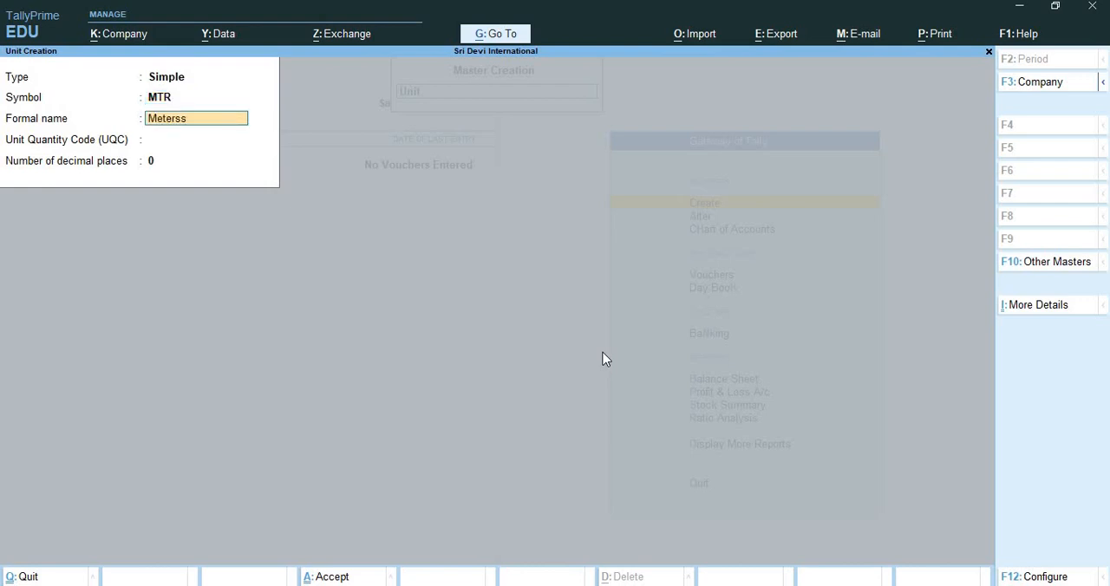
{"action": "key", "text": "BackSpace"}
{"action": "key", "text": "BackSpace"}
{"action": "key", "text": "Return"}
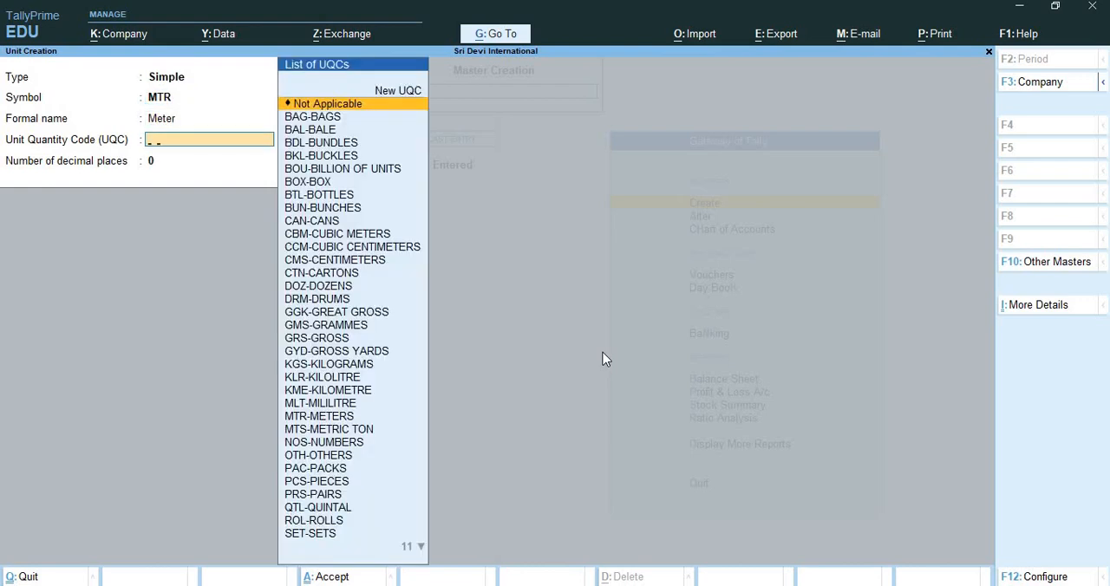
{"action": "type", "text": "MTR"}
{"action": "key", "text": "Return"}
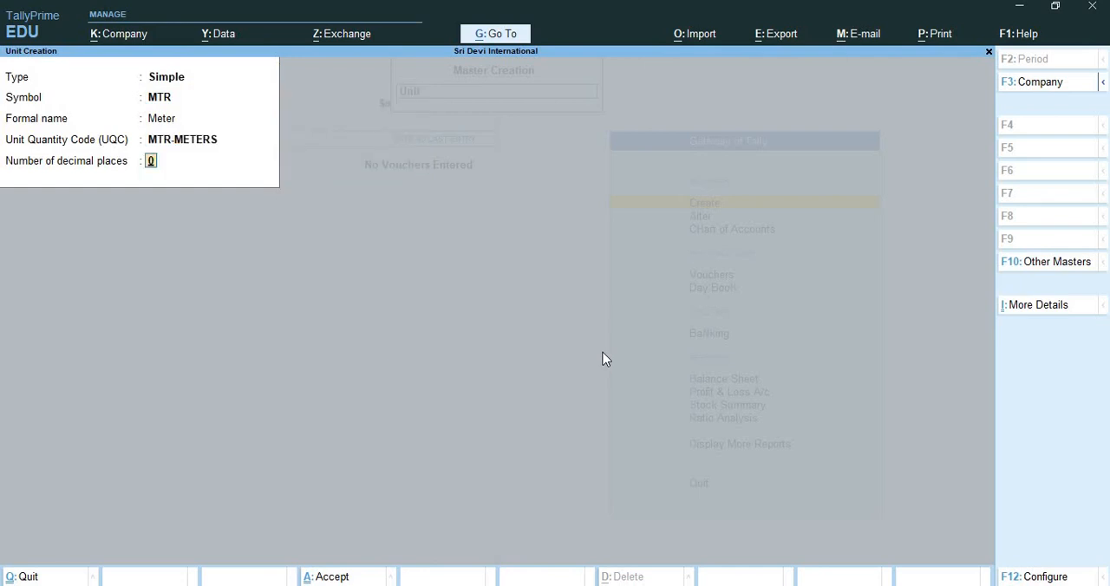
{"action": "key", "text": "Return"}
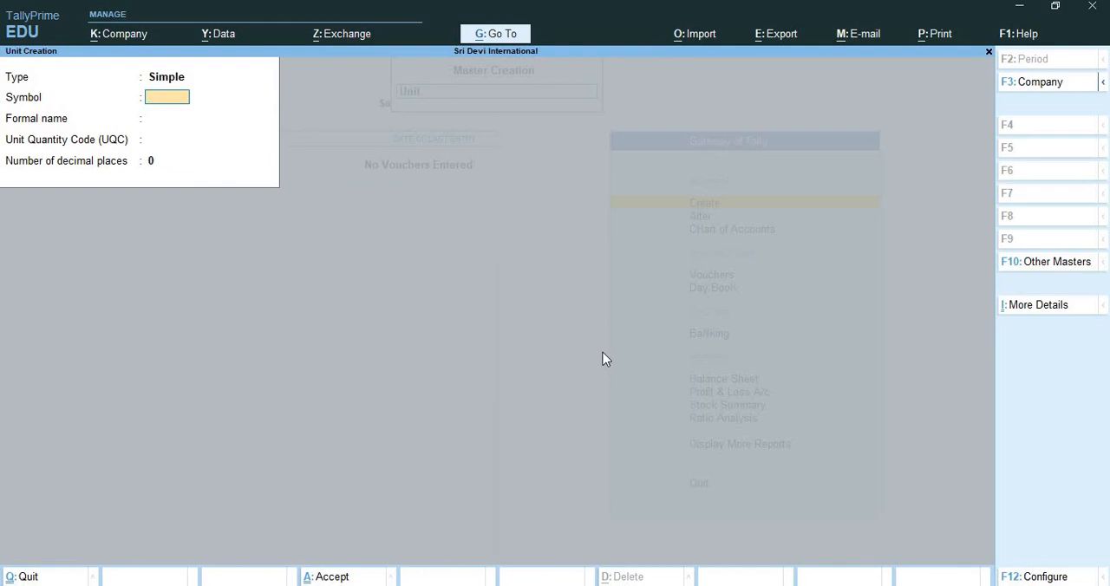
Create a simple unit with symbol KG, formal name Kilogram, unit quantity code KGS-KILOGRAMS and 0 decimal places.
{"action": "type", "text": "KG"}
{"action": "key", "text": "Return"}
{"action": "type", "text": "K"}
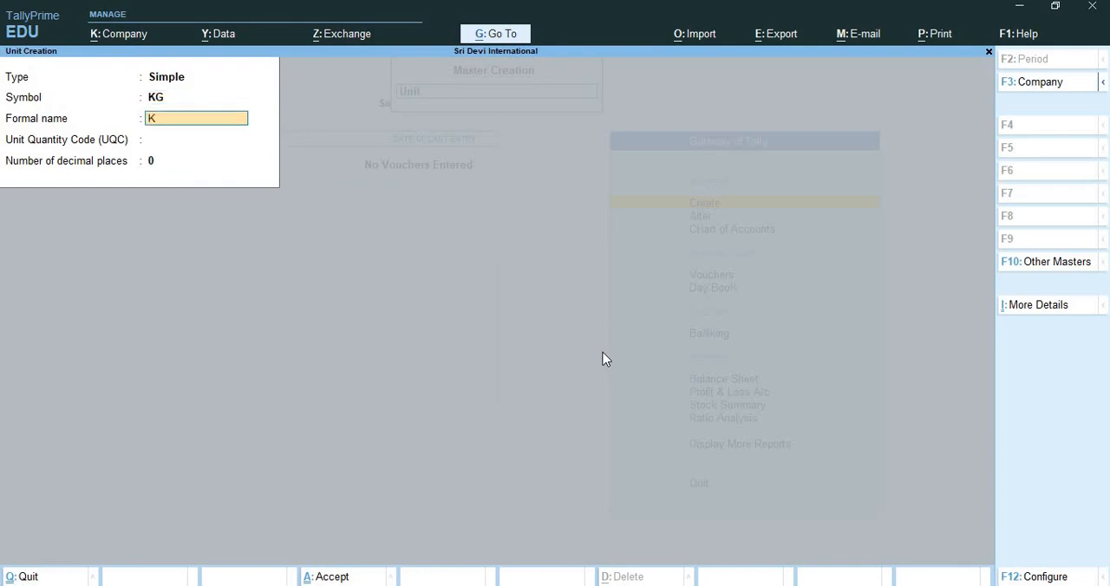
{"action": "type", "text": "ilogram"}
{"action": "key", "text": "Return"}
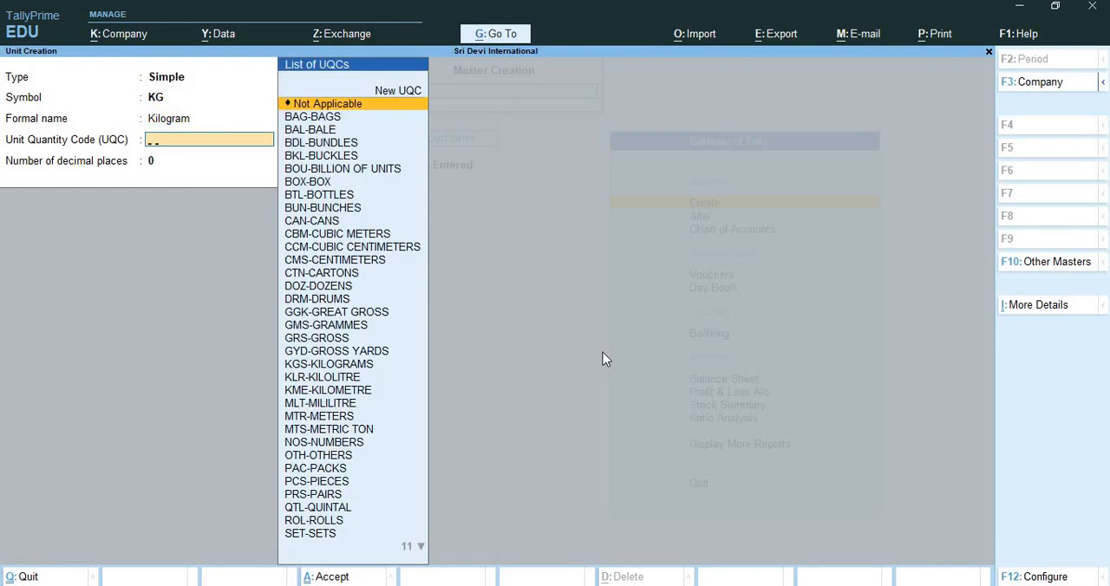
{"action": "type", "text": "Kg"}
{"action": "key", "text": "Return"}
{"action": "key", "text": "Return"}
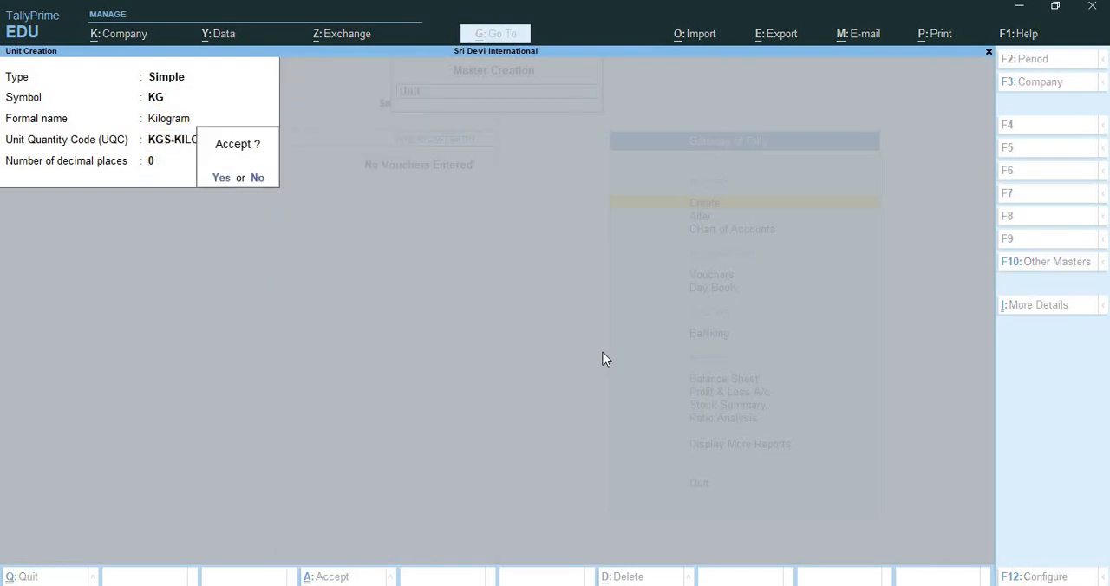
{"action": "key", "text": "Return"}
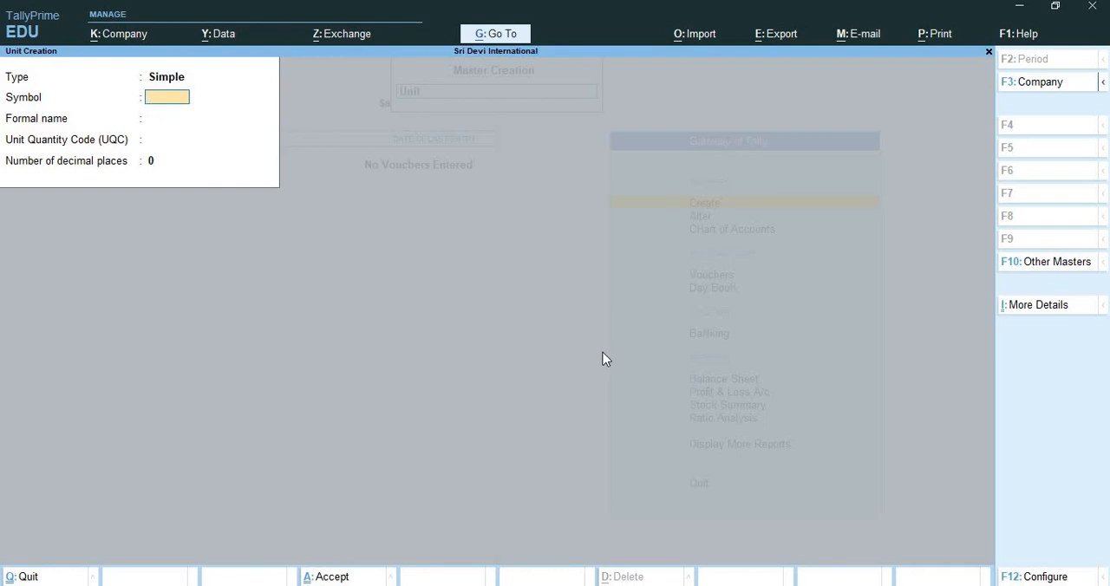
Create a simple unit with symbol Bx, formal name Box, unit quantity code BOX-BOX and 0 decimal places.
{"action": "type", "text": "Bx"}
{"action": "key", "text": "Return"}
{"action": "type", "text": "B"}
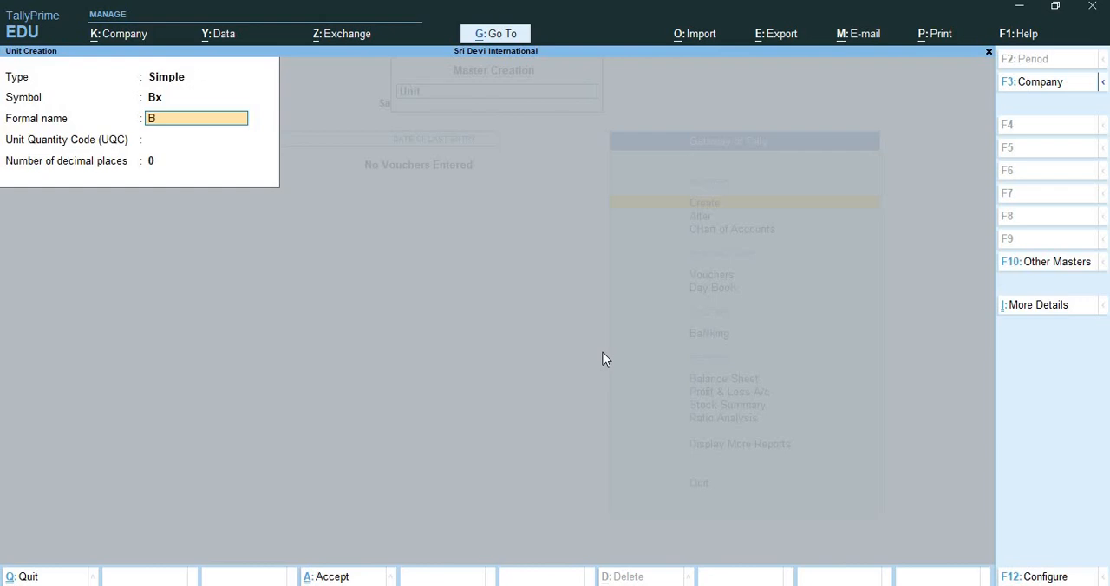
{"action": "type", "text": "ox"}
{"action": "key", "text": "Return"}
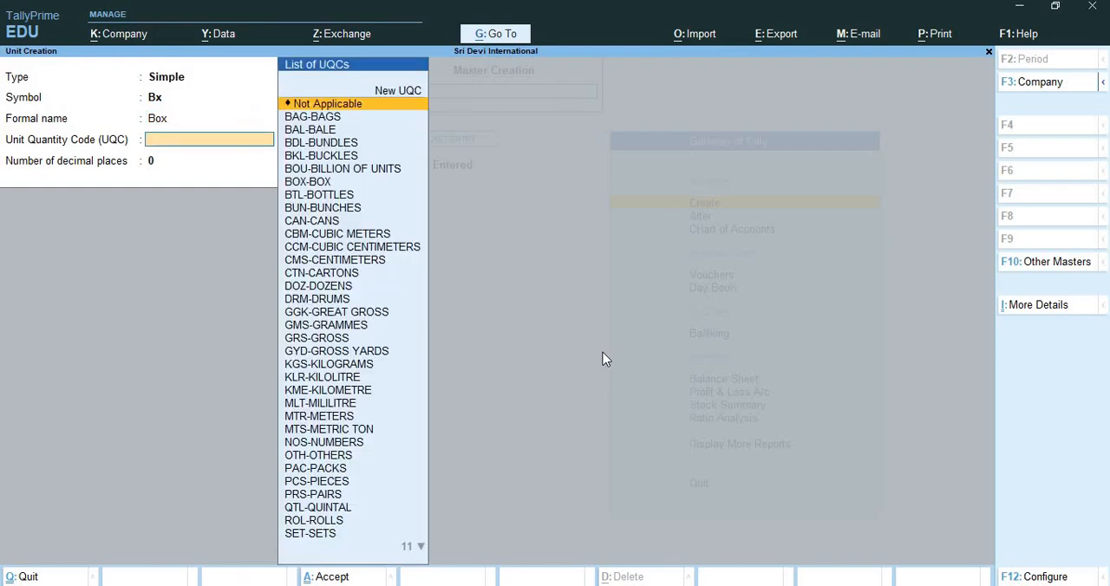
{"action": "type", "text": "n"}
{"action": "key", "text": "BackSpace"}
{"action": "type", "text": "Bx"}
{"action": "key", "text": "BackSpace"}
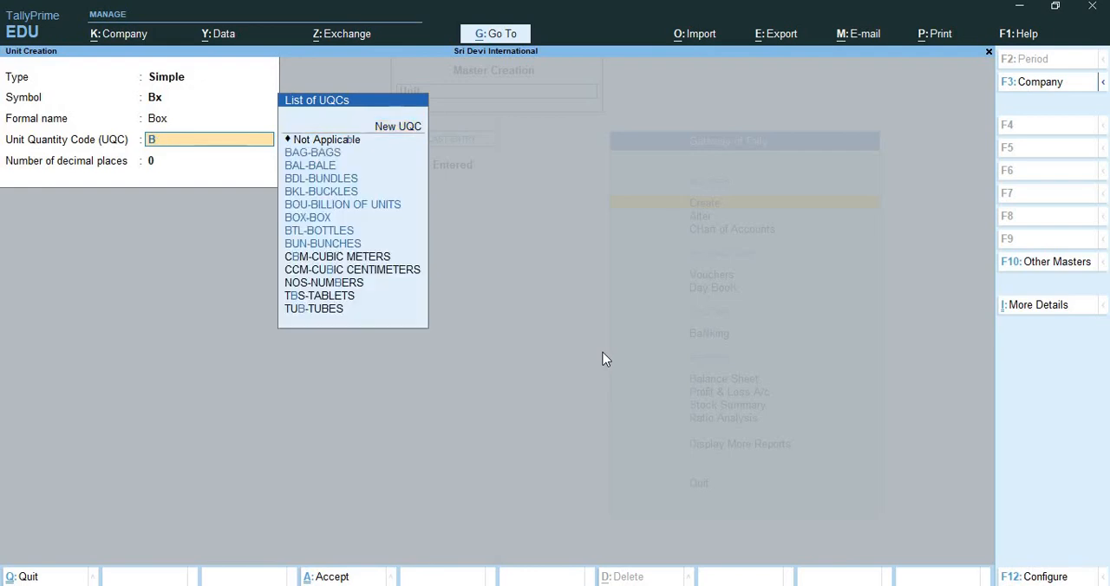
{"action": "type", "text": "ox"}
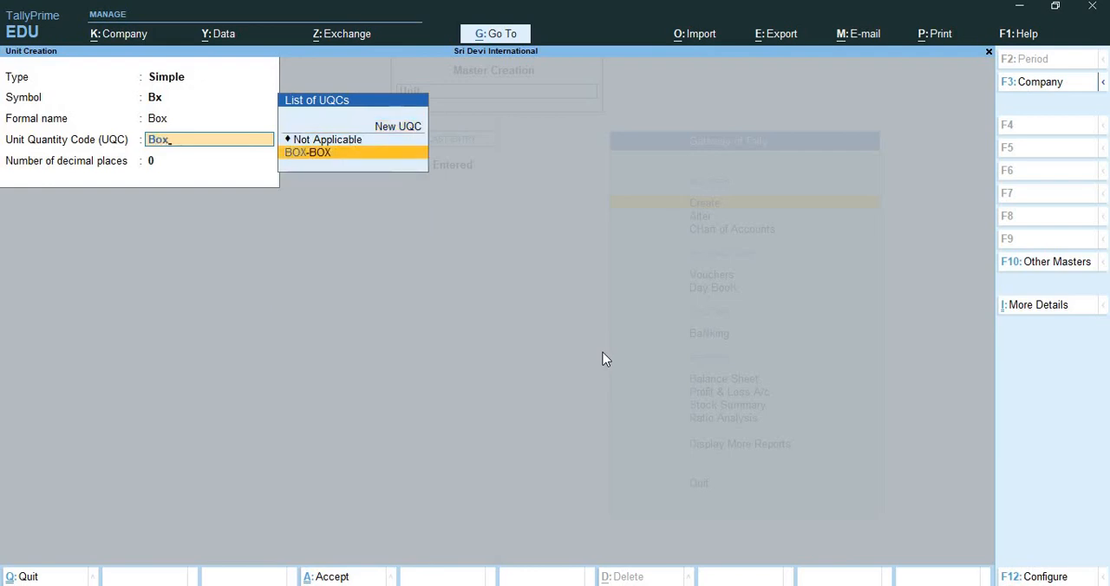
{"action": "key", "text": "Return"}
{"action": "key", "text": "Return"}
Create a simple unit with symbol PCS, formal name Pieces, unit quantity code PCS-PIECES and 0 decimal places.
{"action": "key", "text": "Return"}
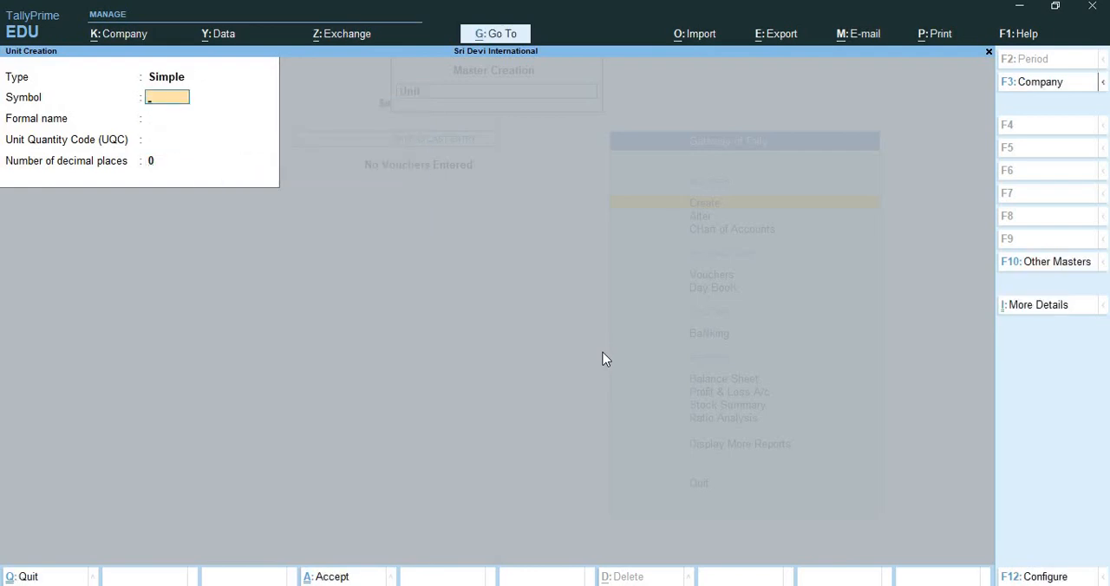
{"action": "type", "text": "PCS"}
{"action": "key", "text": "Return"}
{"action": "type", "text": "Pieces"}
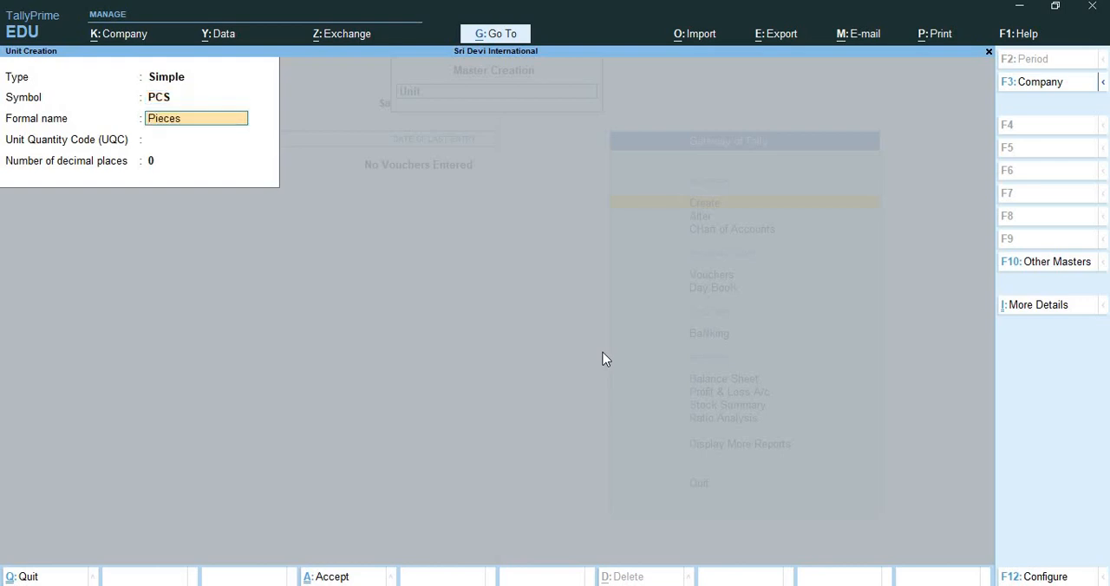
{"action": "key", "text": "Return"}
{"action": "type", "text": "PCS"}
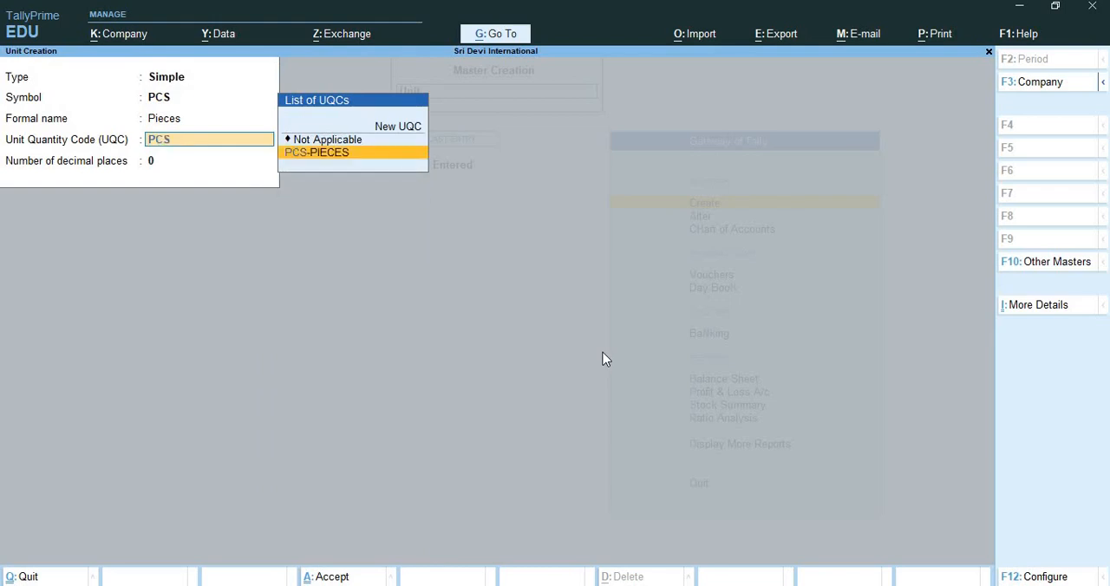
{"action": "key", "text": "Return"}
{"action": "key", "text": "Return"}
{"action": "key", "text": "Return"}
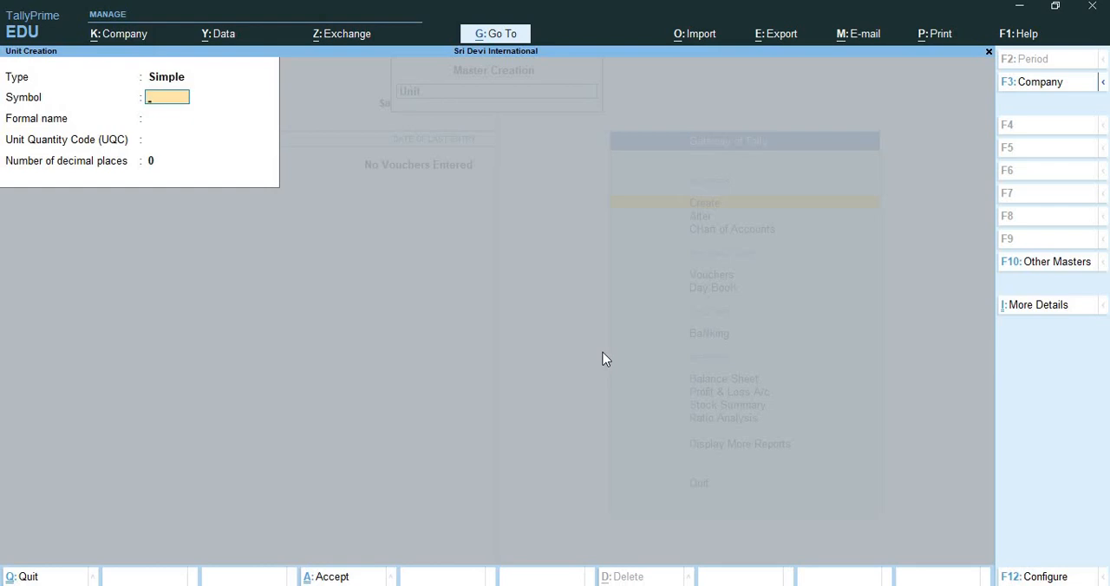
Create a compound unit of Bx of 12 nos.
{"action": "key", "text": "BackSpace"}
{"action": "key", "text": "Up"}
{"action": "key", "text": "Return"}
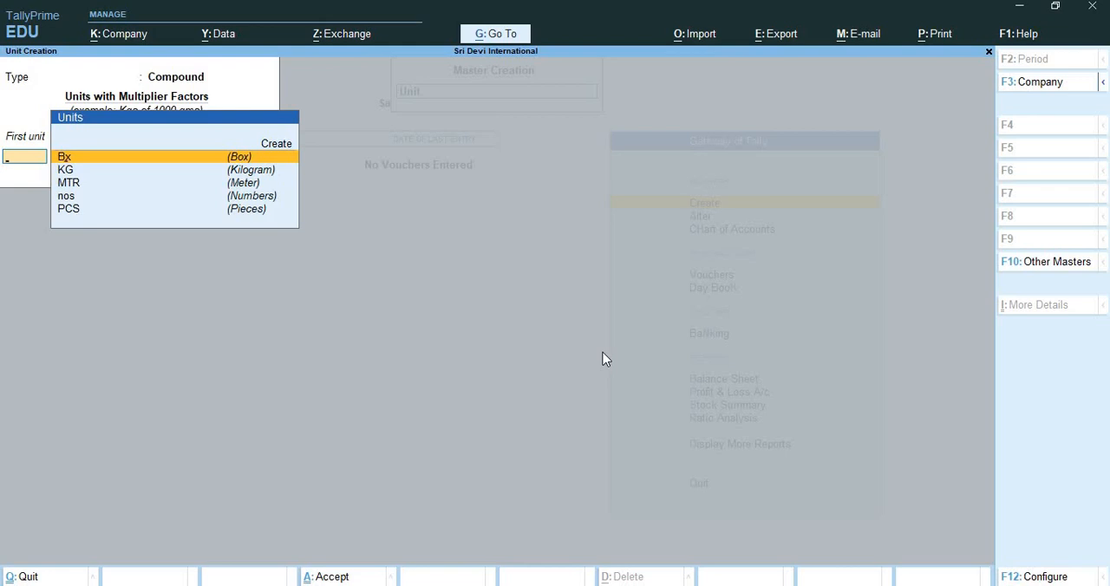
{"action": "key", "text": "Return"}
{"action": "type", "text": "12"}
{"action": "key", "text": "Return"}
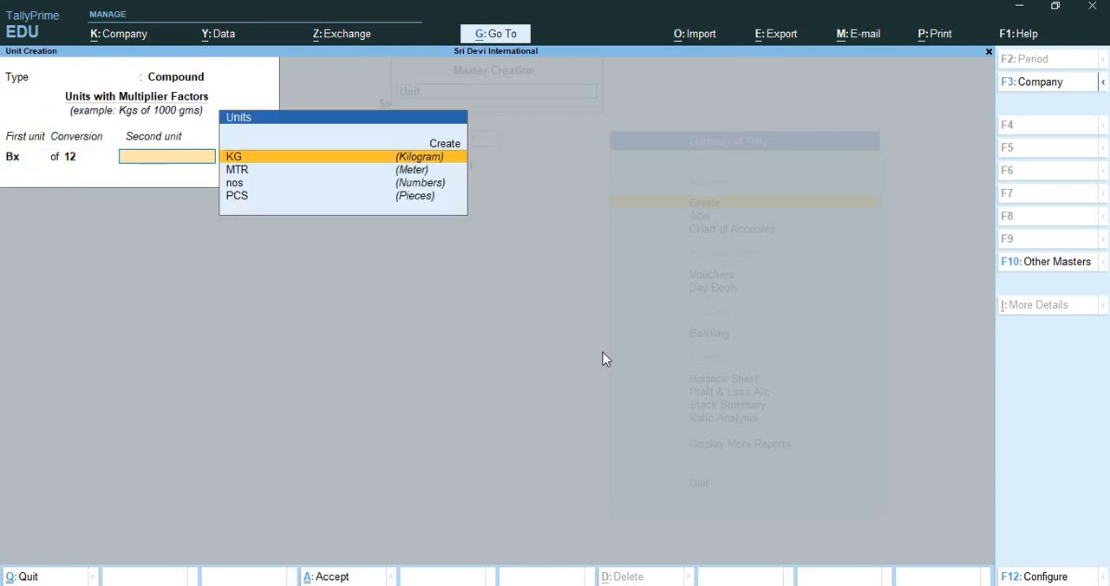
{"action": "type", "text": "nos"}
{"action": "key", "text": "Return"}
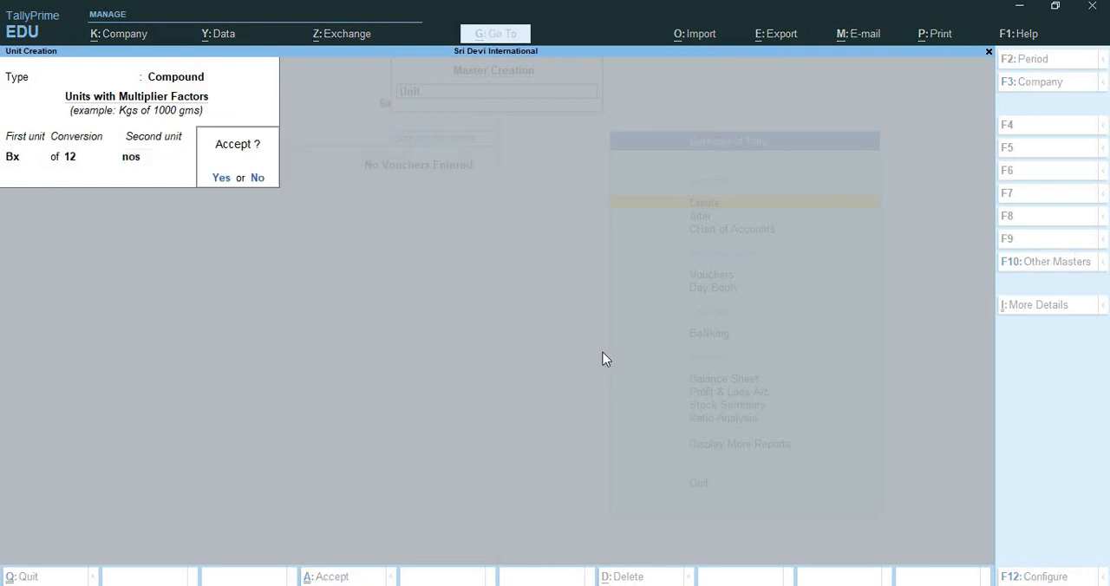
{"action": "key", "text": "Return"}
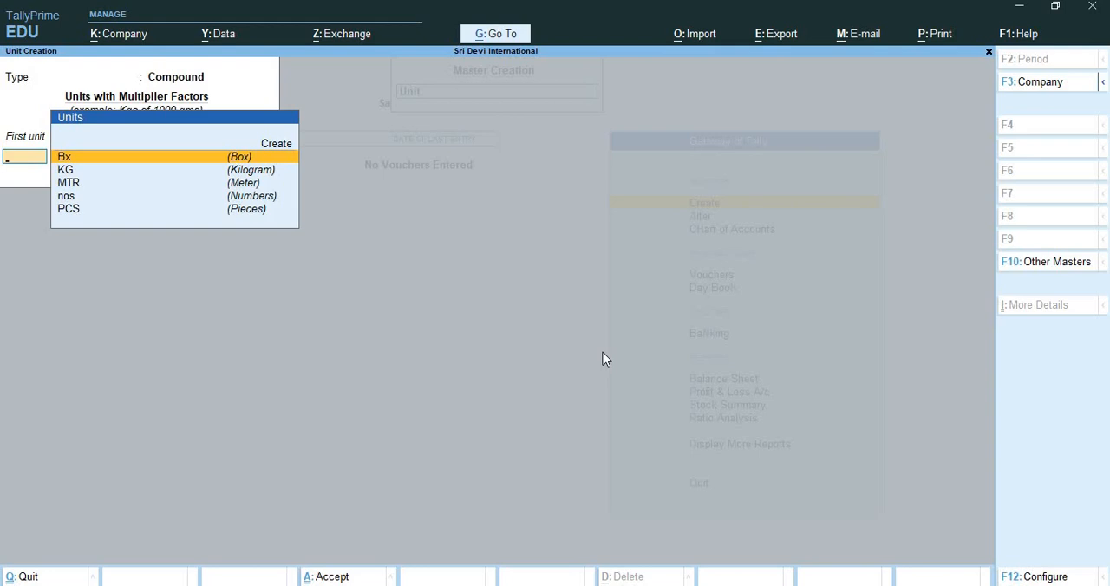
Start a secondary simple unit from the compound unit's first-unit field and give it the symbol dOZ.
{"action": "key", "text": "alt"}
{"action": "key", "text": "alt"}
{"action": "key", "text": "Up"}
{"action": "key", "text": "Down"}
{"action": "key", "text": "Up"}
{"action": "key", "text": "Down"}
{"action": "key", "text": "BackSpace"}
{"action": "key", "text": "Down"}
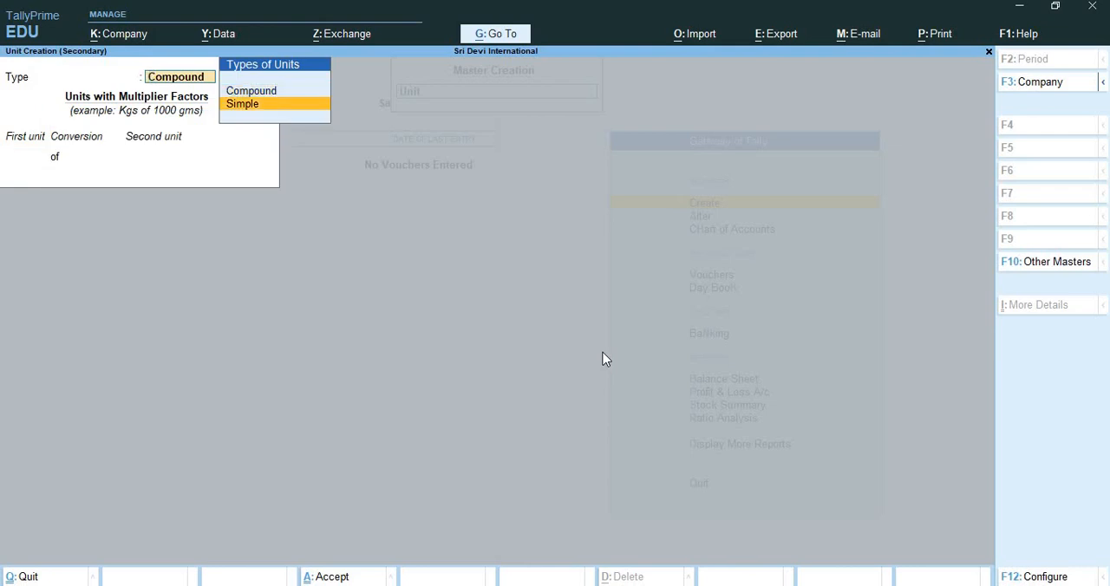
{"action": "key", "text": "Return"}
{"action": "type", "text": "d"}
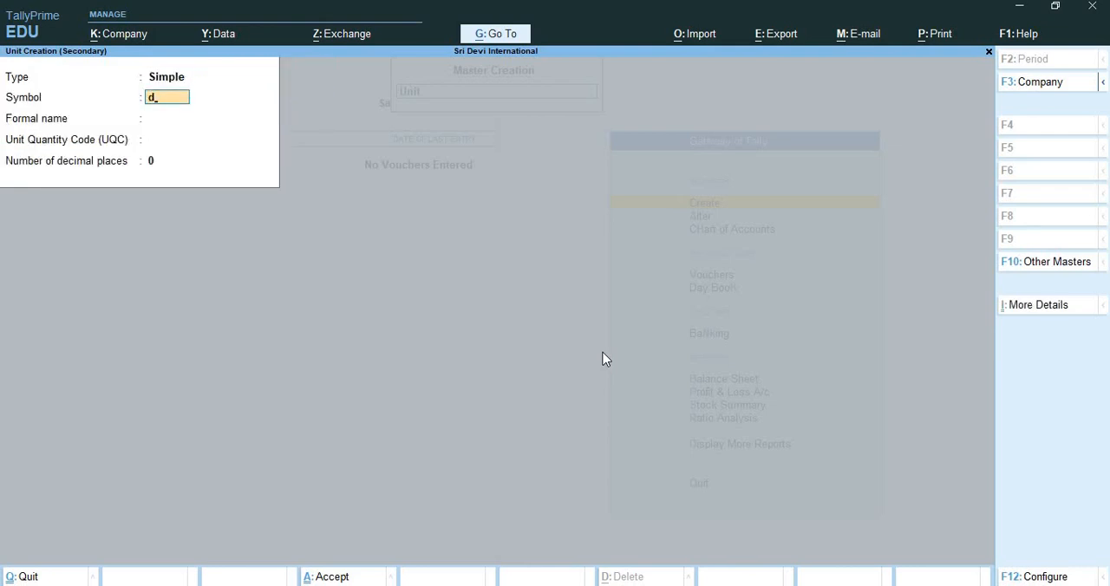
{"action": "type", "text": "OZ"}
{"action": "key", "text": "Return"}
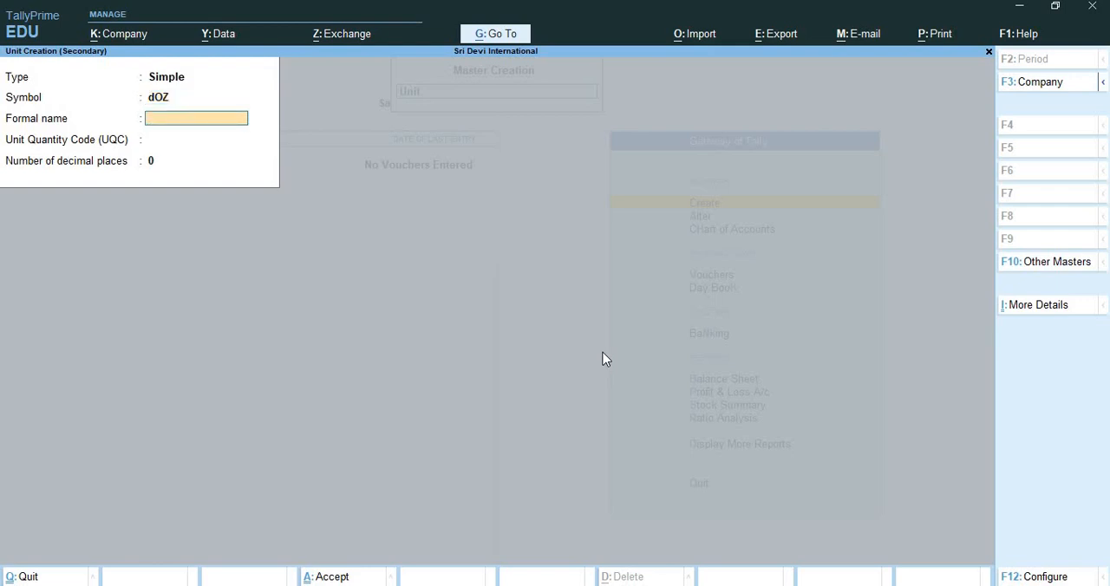
Set the dOZ unit's formal name to Dozen and its quantity code to DOZ-DOZENS, and save it with 0 decimal places.
{"action": "type", "text": "Dox"}
{"action": "type", "text": "zw"}
{"action": "key", "text": "BackSpace"}
{"action": "type", "text": "en"}
{"action": "key", "text": "Return"}
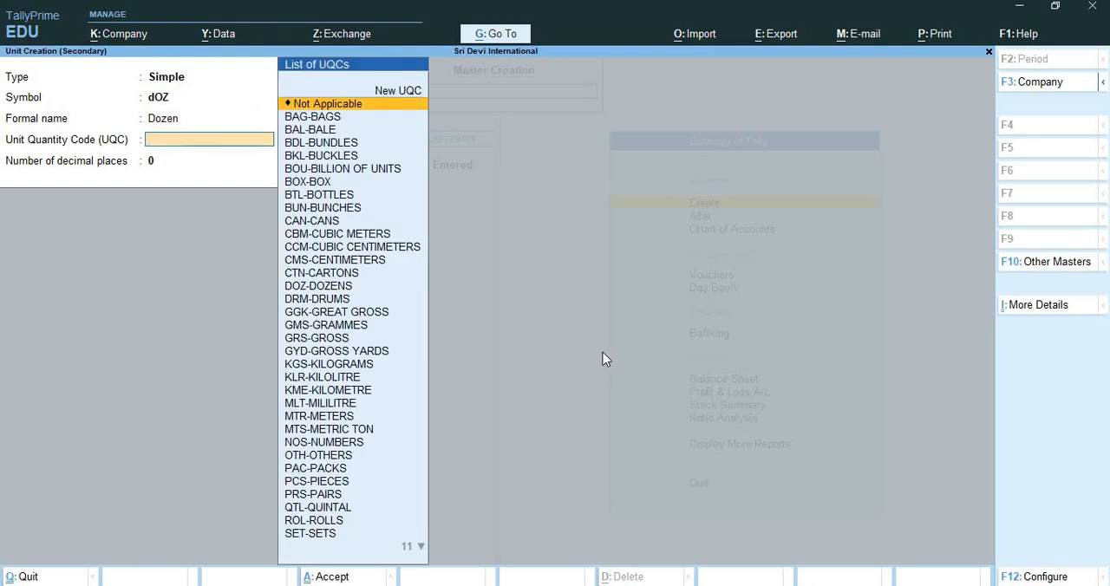
{"action": "type", "text": "doz"}
{"action": "key", "text": "Return"}
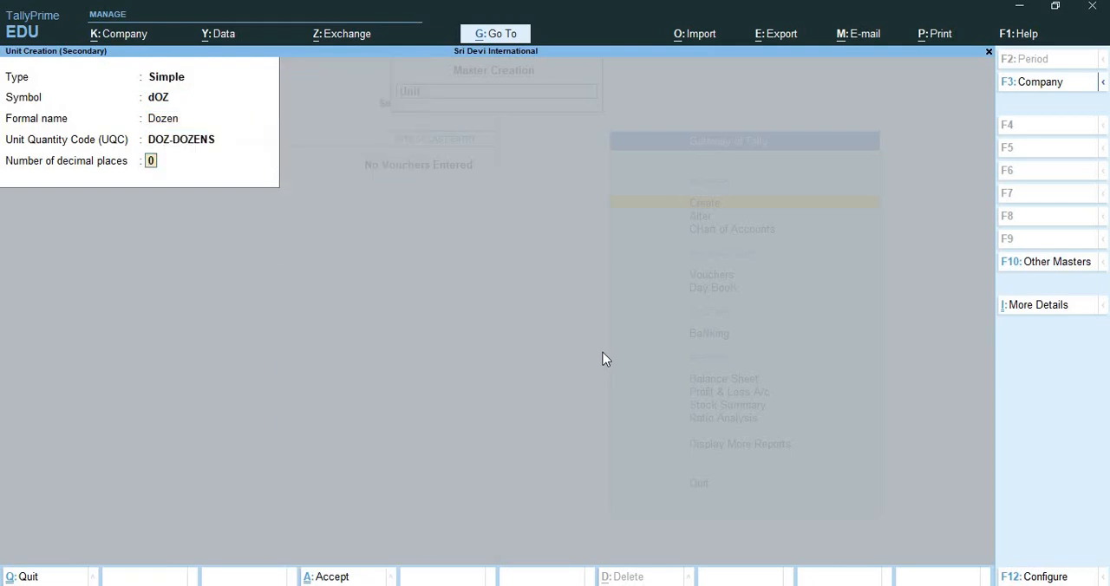
{"action": "key", "text": "Return"}
{"action": "key", "text": "Return"}
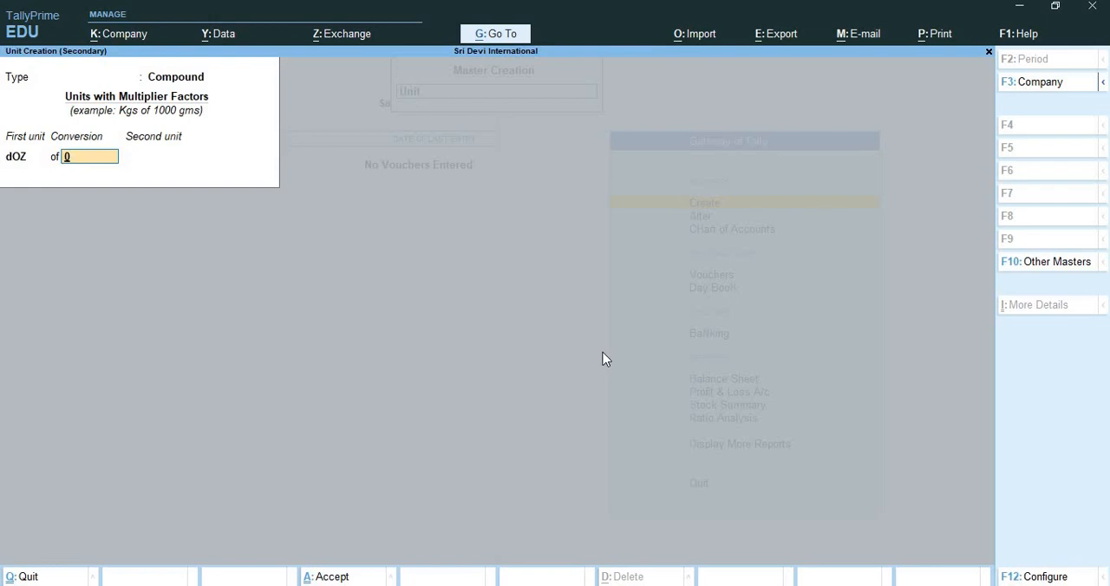
Complete the compound unit as dOZ of 12 nos and save it.
{"action": "type", "text": "12"}
{"action": "key", "text": "Return"}
{"action": "type", "text": "no"}
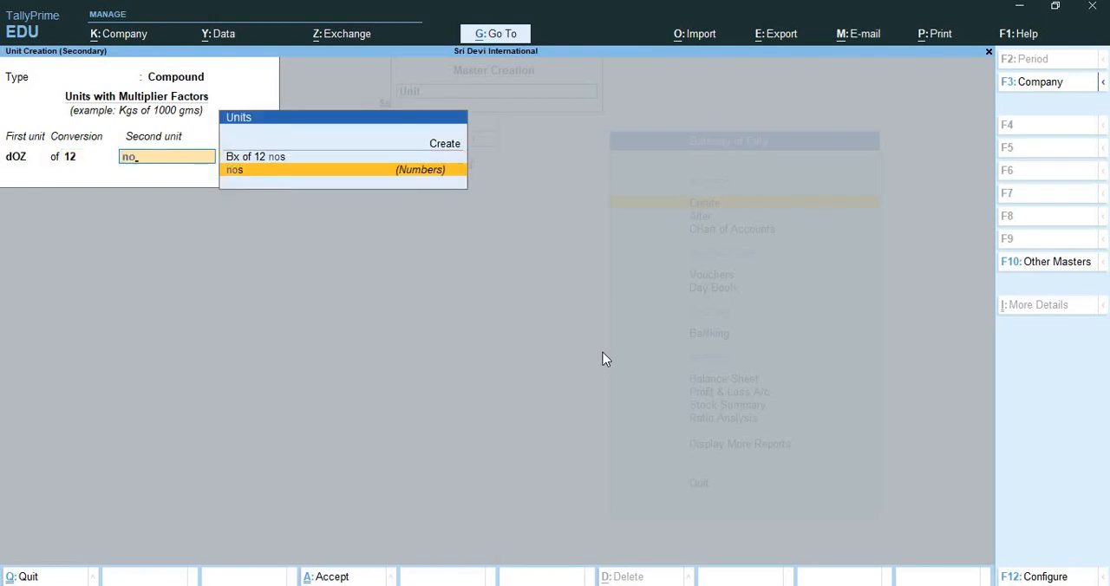
{"action": "key", "text": "Return"}
{"action": "key", "text": "Return"}
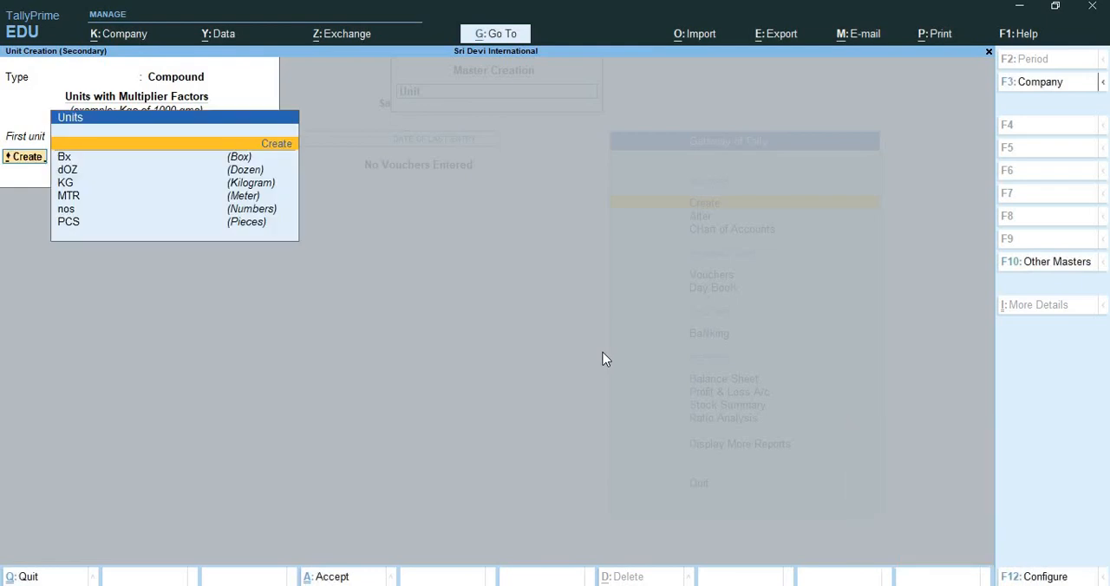
Create a secondary simple unit with symbol bag, formal name Bags, quantity code BAG-BAGS and 0 decimal places for the next compound unit.
{"action": "key", "text": "BackSpace"}
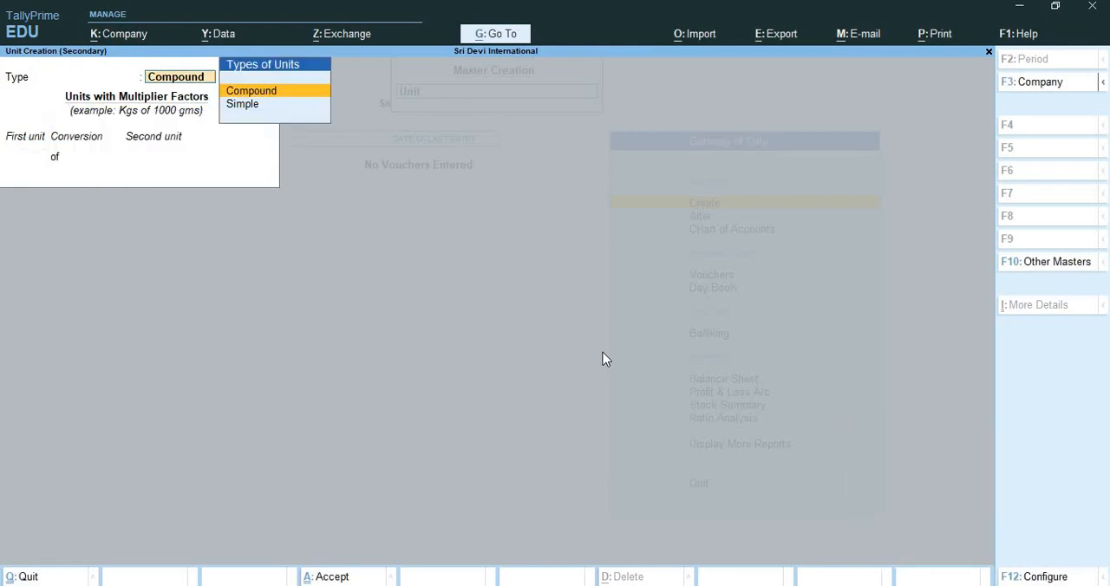
{"action": "key", "text": "Return"}
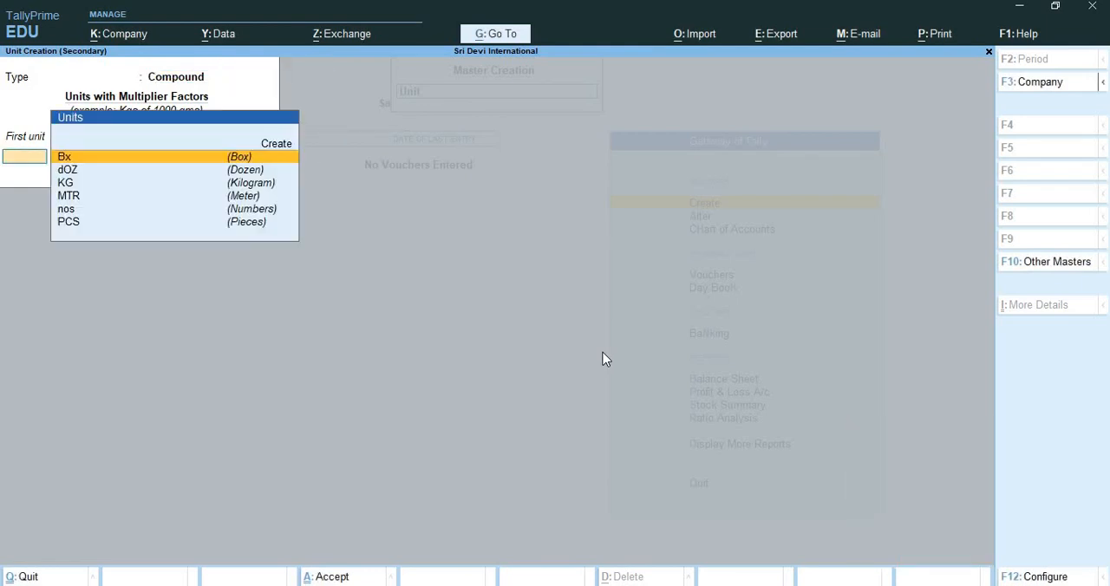
{"action": "key", "text": "BackSpace"}
{"action": "key", "text": "Down"}
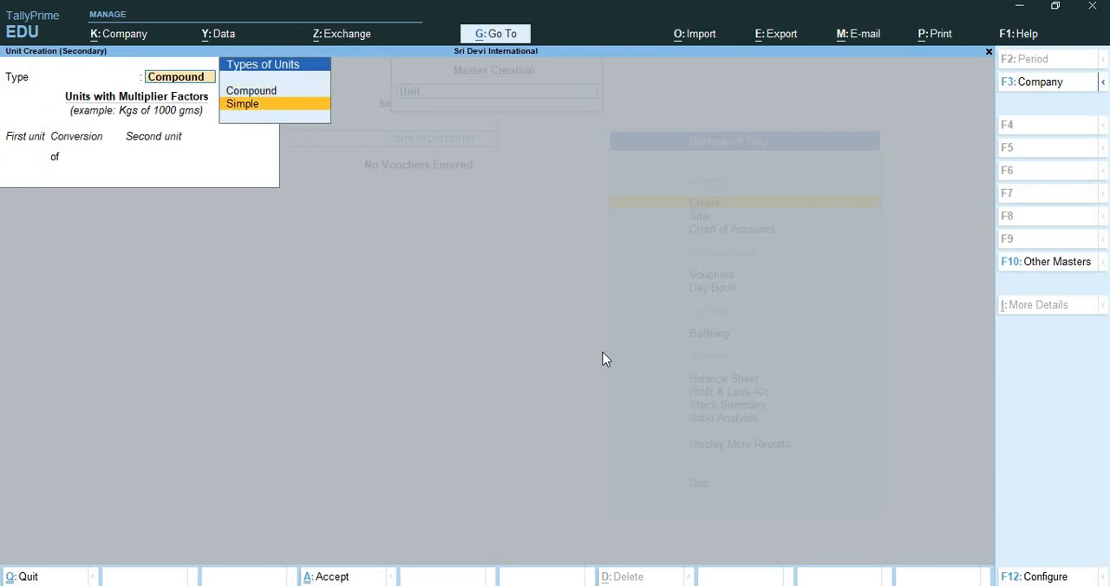
{"action": "key", "text": "Return"}
{"action": "type", "text": "bag"}
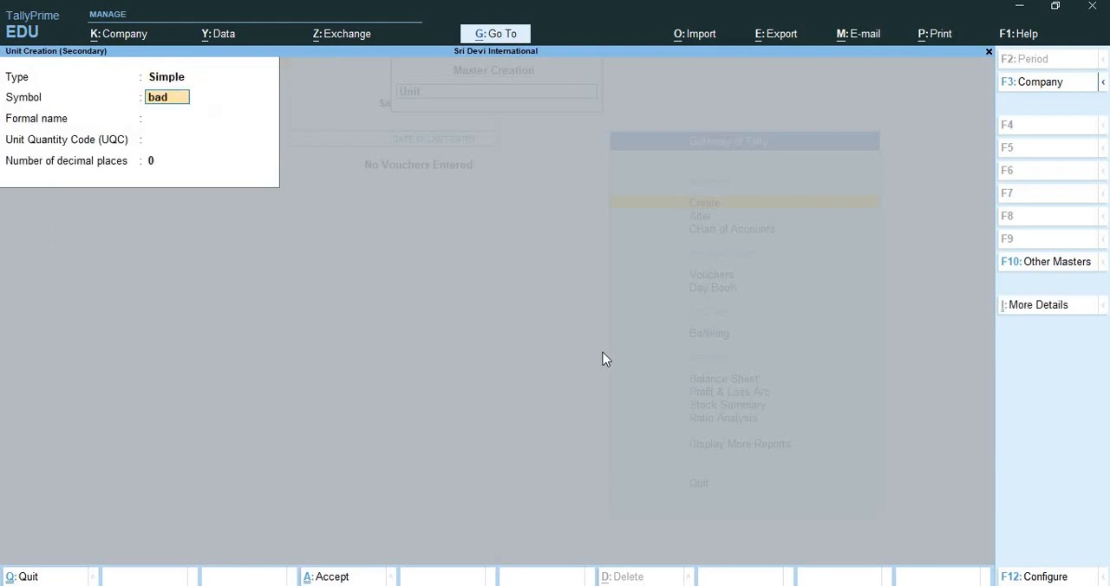
{"action": "key", "text": "BackSpace"}
{"action": "type", "text": "g"}
{"action": "key", "text": "Return"}
{"action": "type", "text": "Bags"}
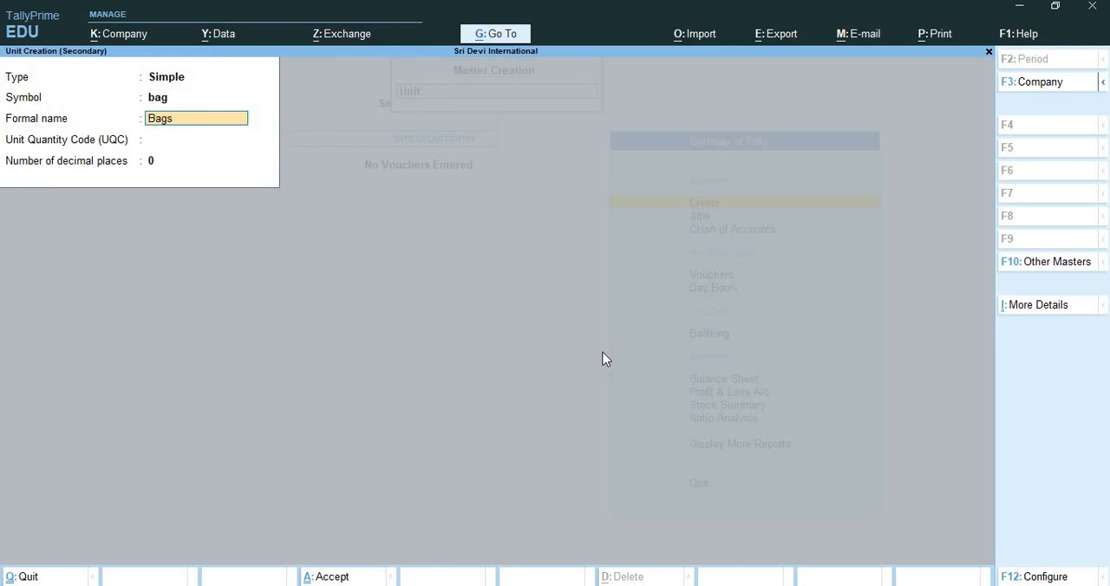
{"action": "key", "text": "Return"}
{"action": "type", "text": "bag"}
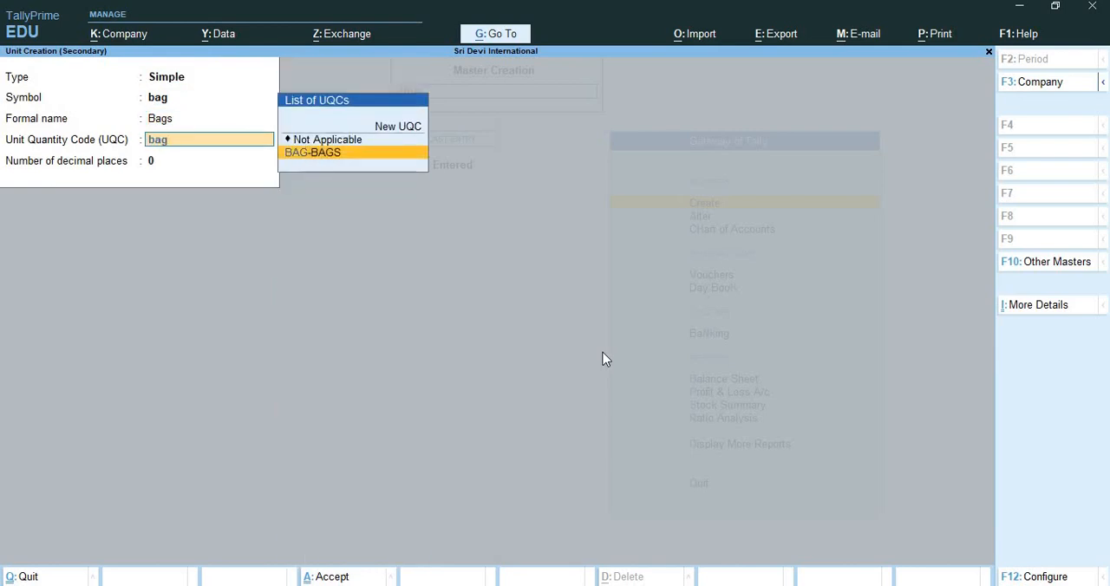
{"action": "key", "text": "Return"}
Save the compound unit as bag of 25 KG and return to the Gateway of Tally.
{"action": "key", "text": "Return"}
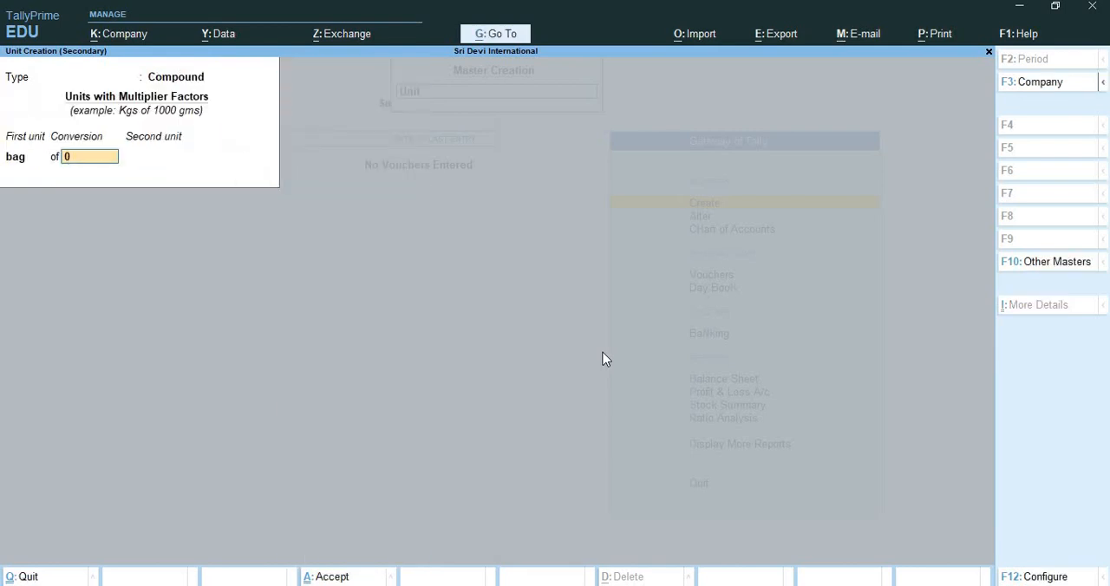
{"action": "type", "text": "12"}
{"action": "key", "text": "BackSpace"}
{"action": "key", "text": "BackSpace"}
{"action": "type", "text": "25"}
{"action": "key", "text": "Return"}
{"action": "type", "text": "kg"}
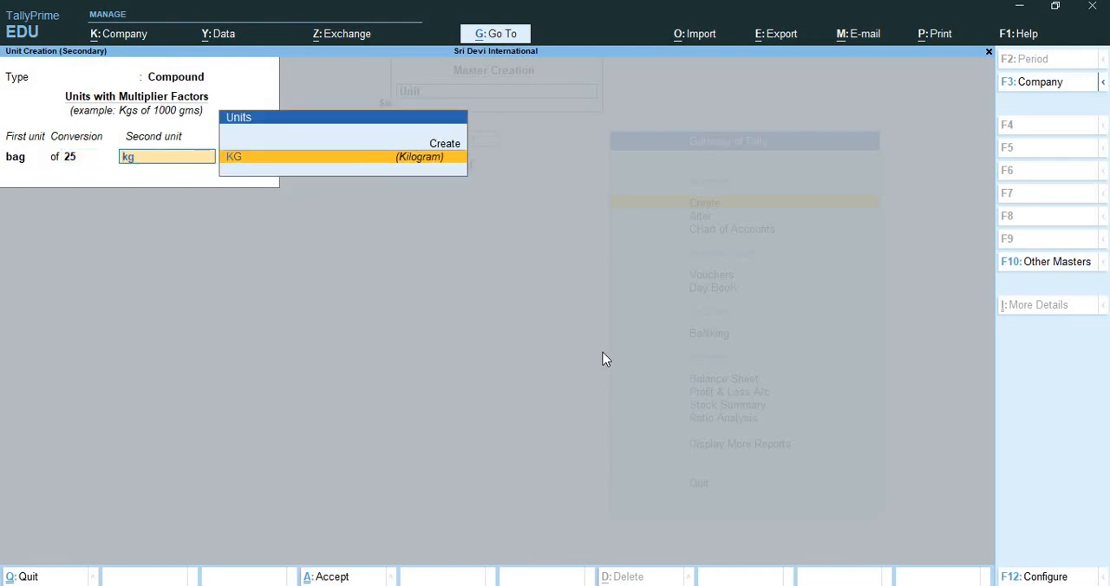
{"action": "key", "text": "Return"}
{"action": "key", "text": "Return"}
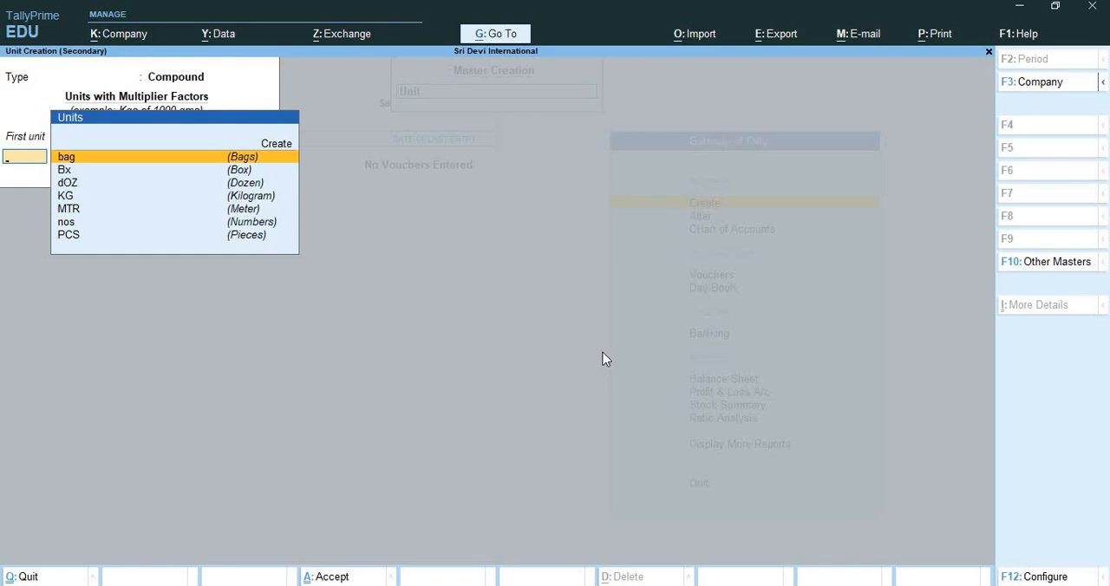
{"action": "key", "text": "ctrl+q"}
{"action": "key", "text": "ctrl+q"}
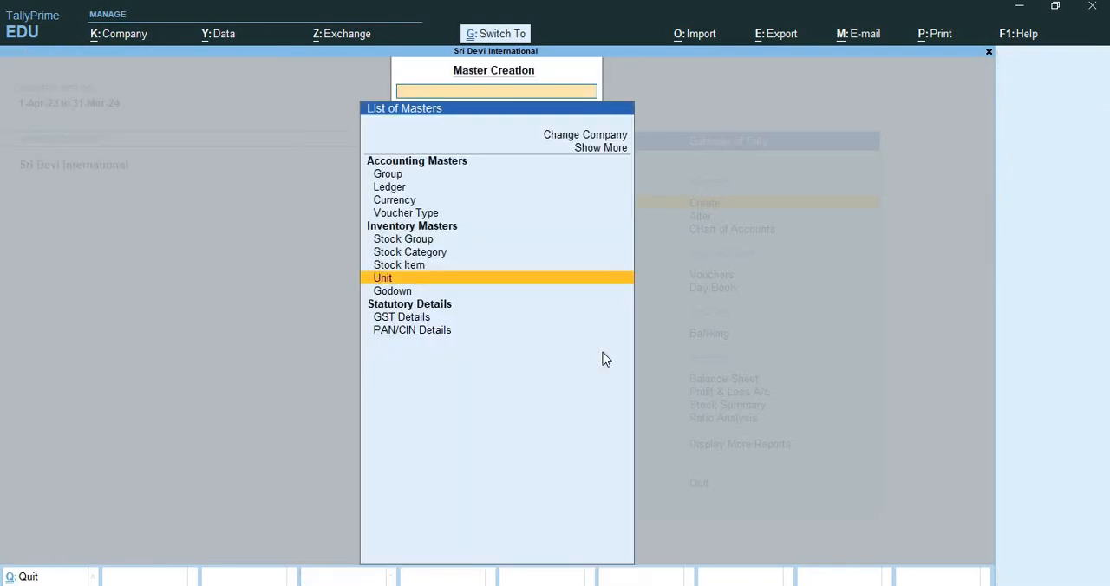
{"action": "key", "text": "ctrl+q"}
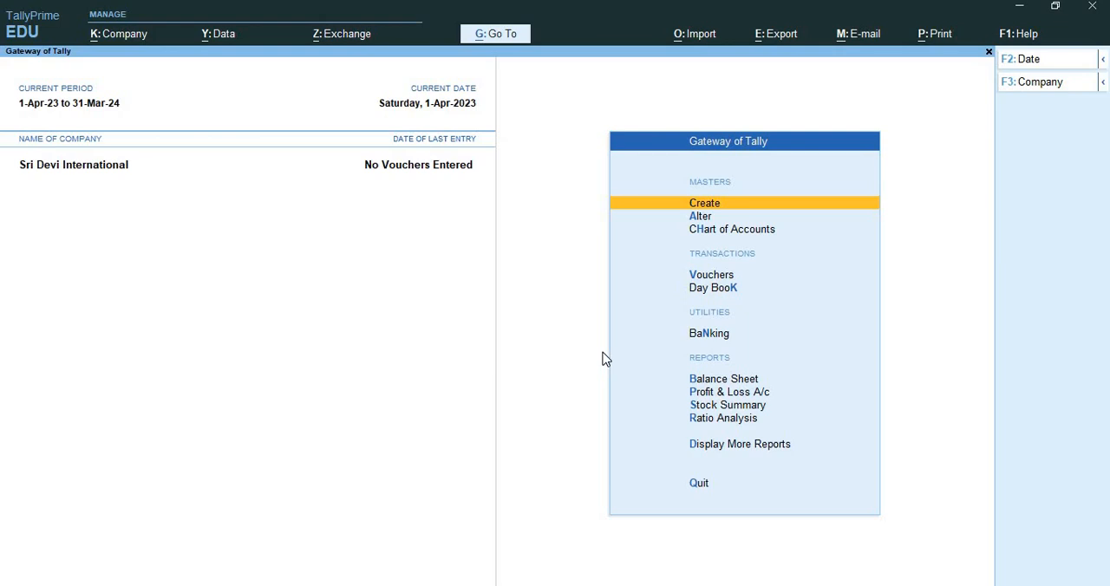
Open the creation form for a new stock item among the inventory masters.
{"action": "key", "text": "Return"}
{"action": "key", "text": "Up"}
{"action": "key", "text": "Up"}
{"action": "key", "text": "Up"}
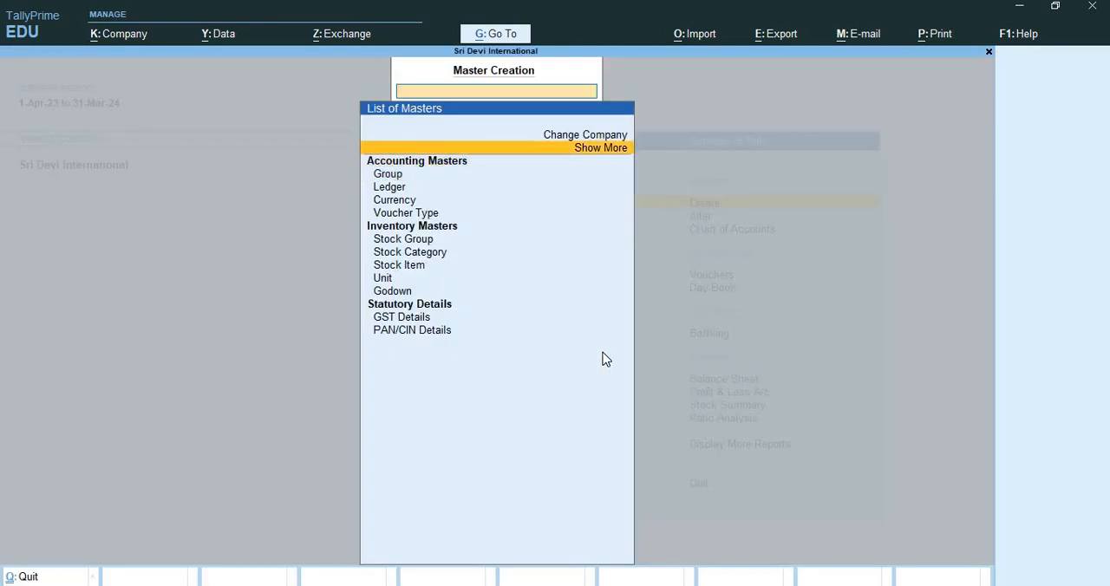
{"action": "key", "text": "Down"}
{"action": "key", "text": "Down"}
{"action": "key", "text": "Down"}
{"action": "key", "text": "Down"}
{"action": "key", "text": "Down"}
{"action": "key", "text": "Down"}
{"action": "key", "text": "Down"}
{"action": "key", "text": "Down"}
{"action": "key", "text": "Down"}
{"action": "key", "text": "Down"}
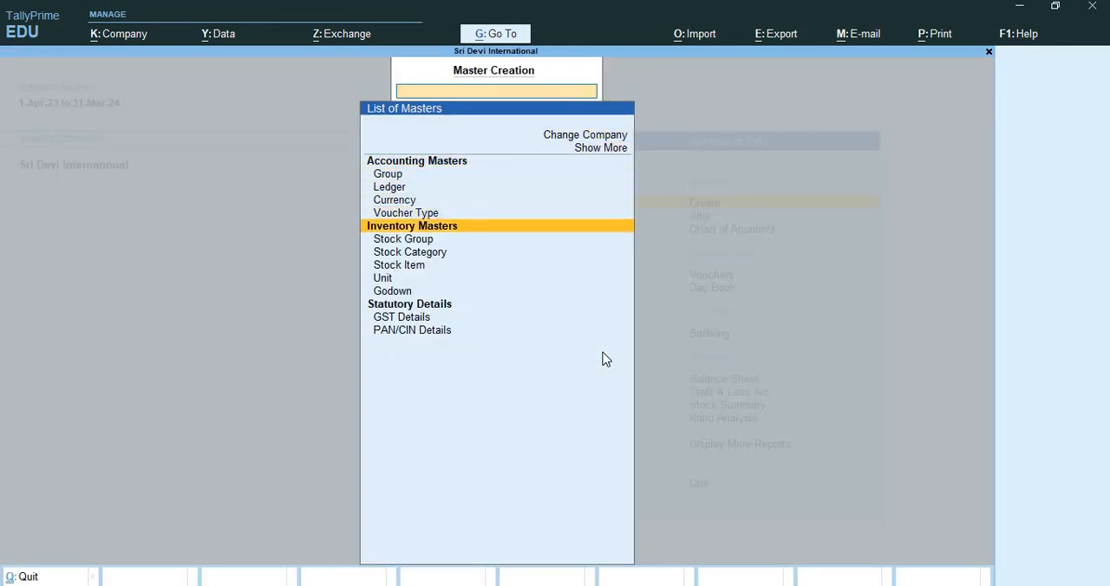
{"action": "key", "text": "Return"}
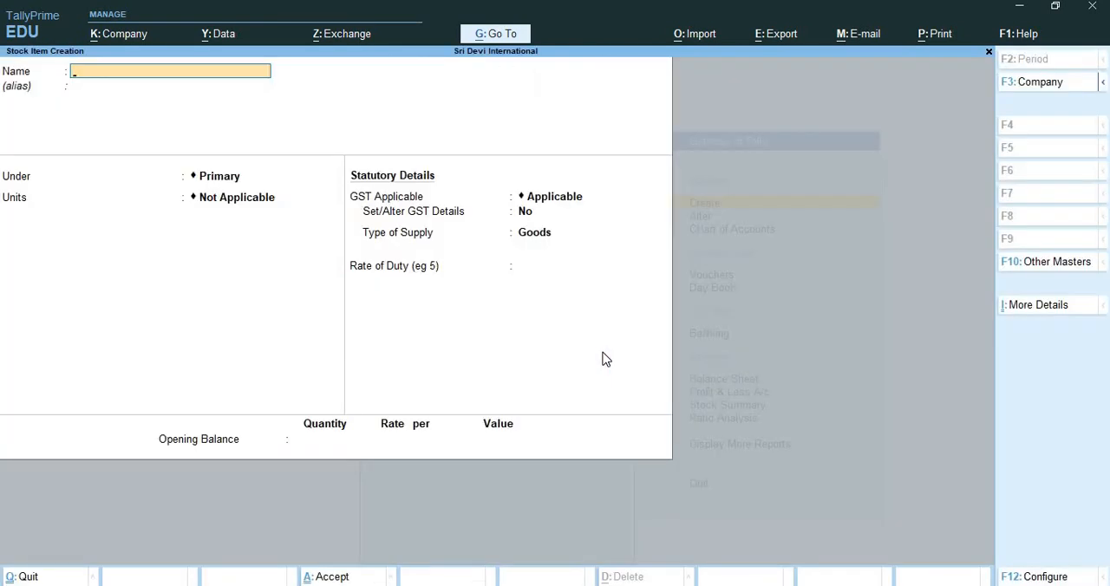
Name the stock item Washing Machine, place it under the LG Washing Machine group and set its unit to nos.
{"action": "type", "text": "Washing Machine"}
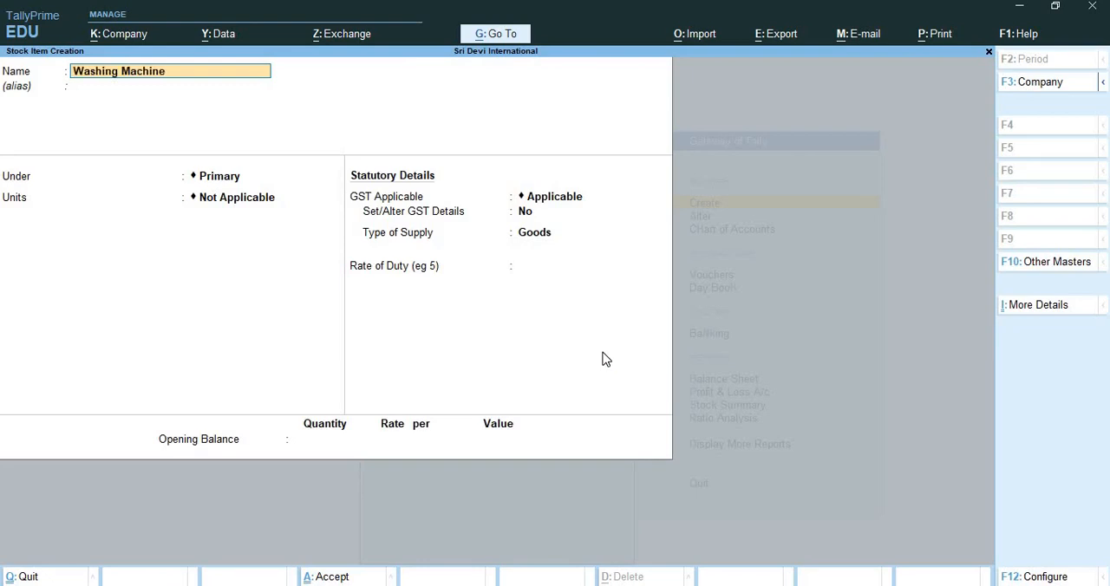
{"action": "key", "text": "Return"}
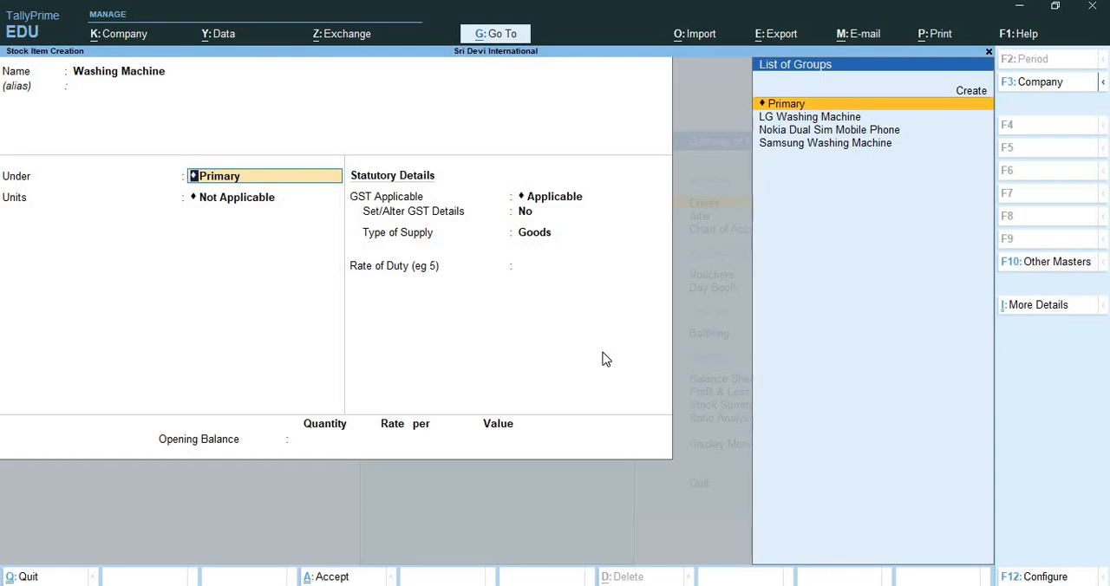
{"action": "key", "text": "Down"}
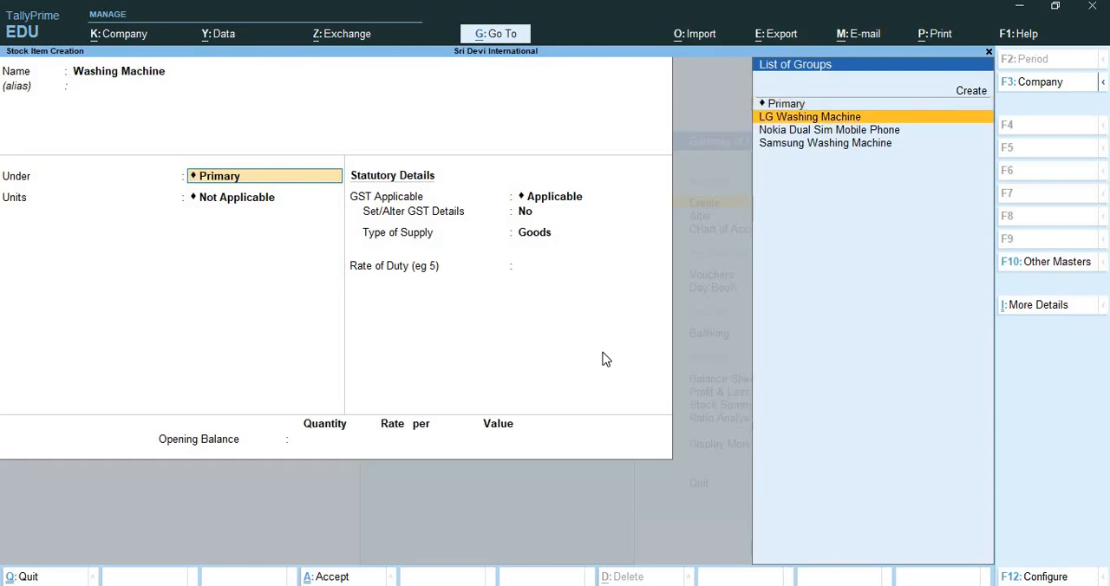
{"action": "key", "text": "Return"}
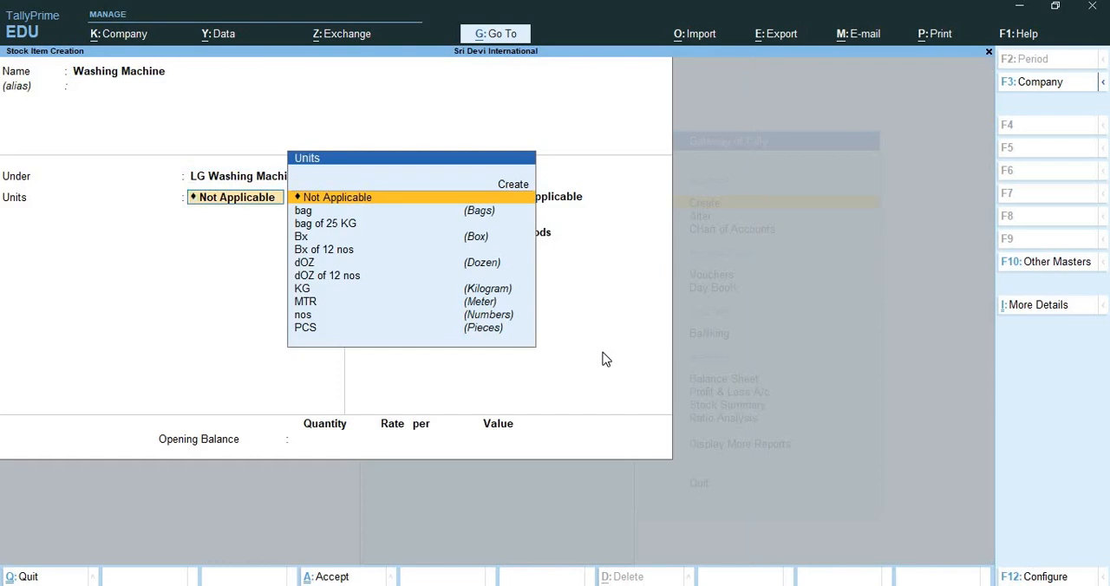
{"action": "key", "text": "Down"}
{"action": "key", "text": "Down"}
{"action": "key", "text": "Down"}
{"action": "key", "text": "Down"}
{"action": "key", "text": "Down"}
{"action": "key", "text": "Down"}
{"action": "key", "text": "Down"}
{"action": "key", "text": "Down"}
{"action": "key", "text": "Down"}
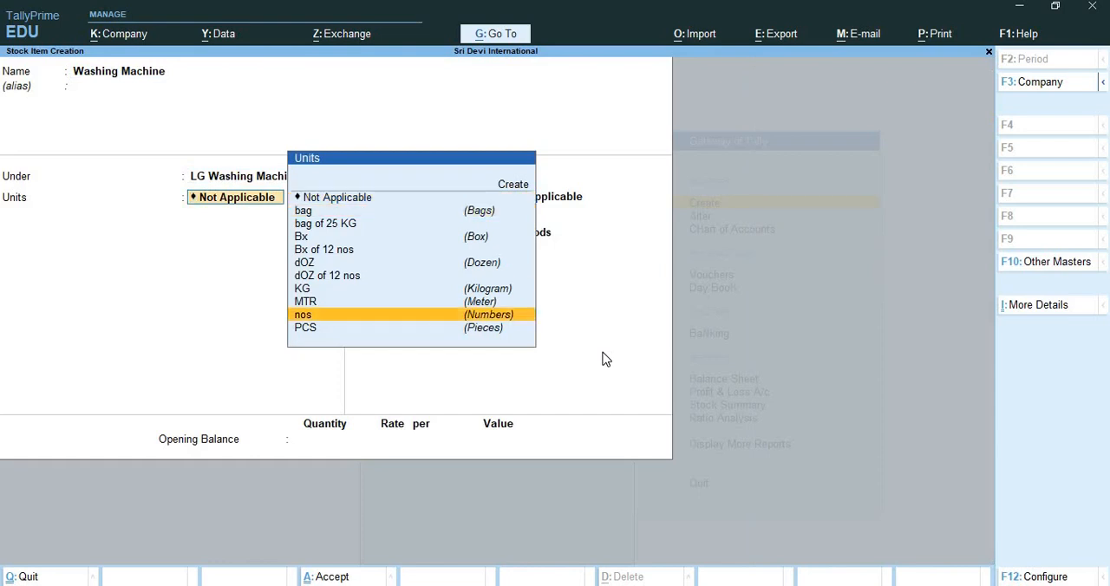
{"action": "key", "text": "Return"}
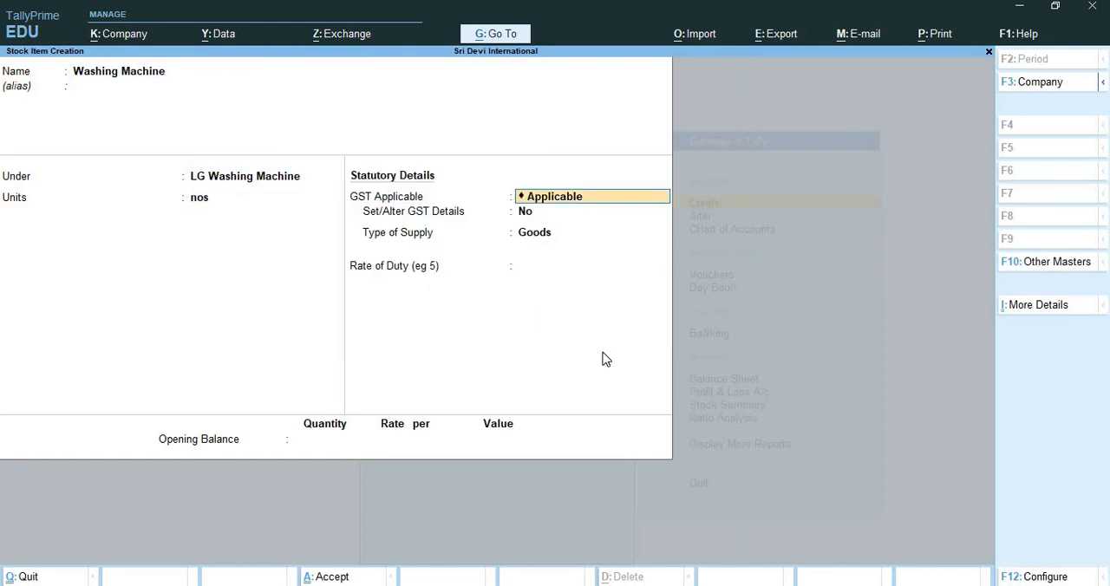
Save the Washing Machine stock item and name the next stock item Mobile Phone, without an alias.
{"action": "key", "text": "ctrl"}
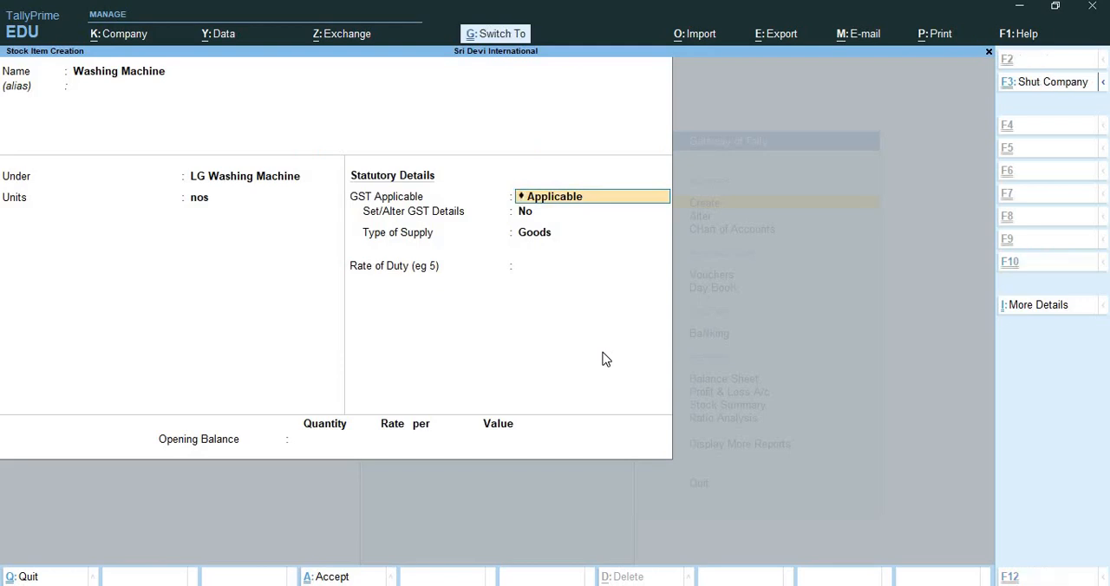
{"action": "key", "text": "ctrl+a"}
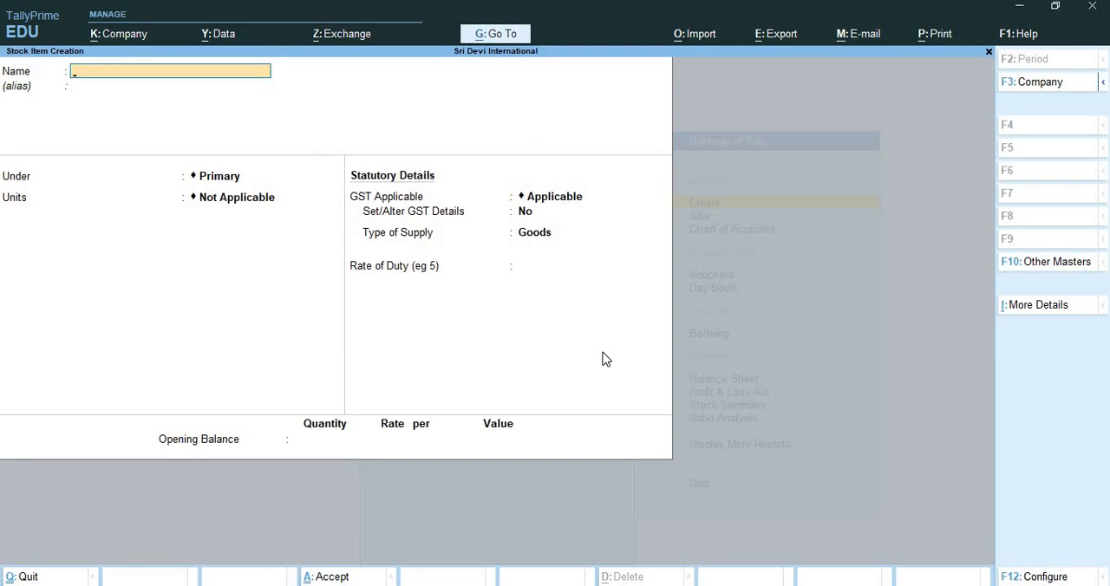
{"action": "type", "text": "Mobile Phone"}
{"action": "key", "text": "Return"}
{"action": "key", "text": "Return"}
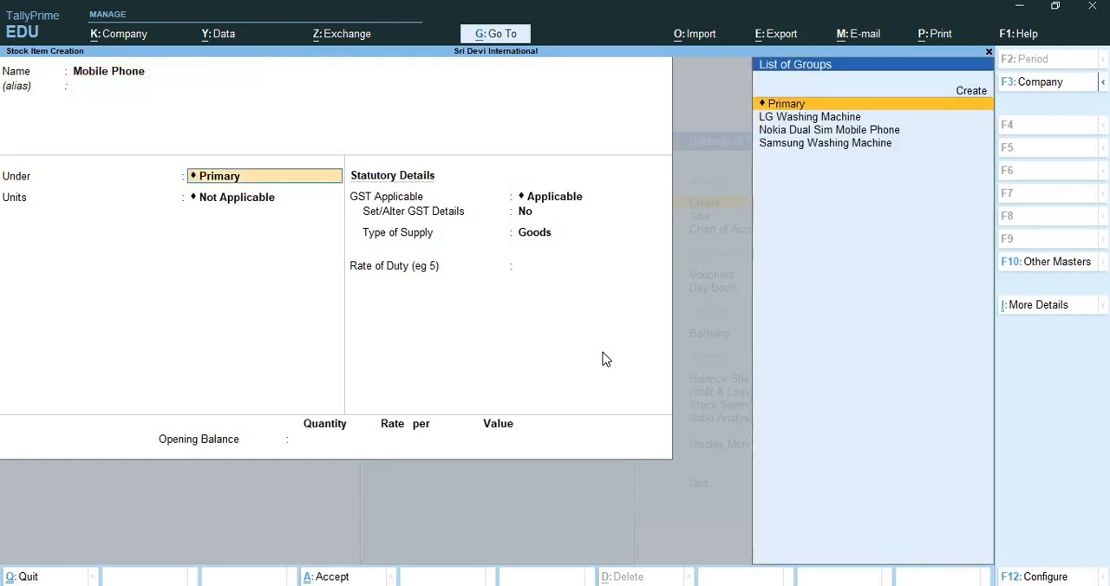
Place Mobile Phone under the Nokia Dual Sim Mobile Phone group, set its unit to nos and save the stock item.
{"action": "key", "text": "Down"}
{"action": "key", "text": "Down"}
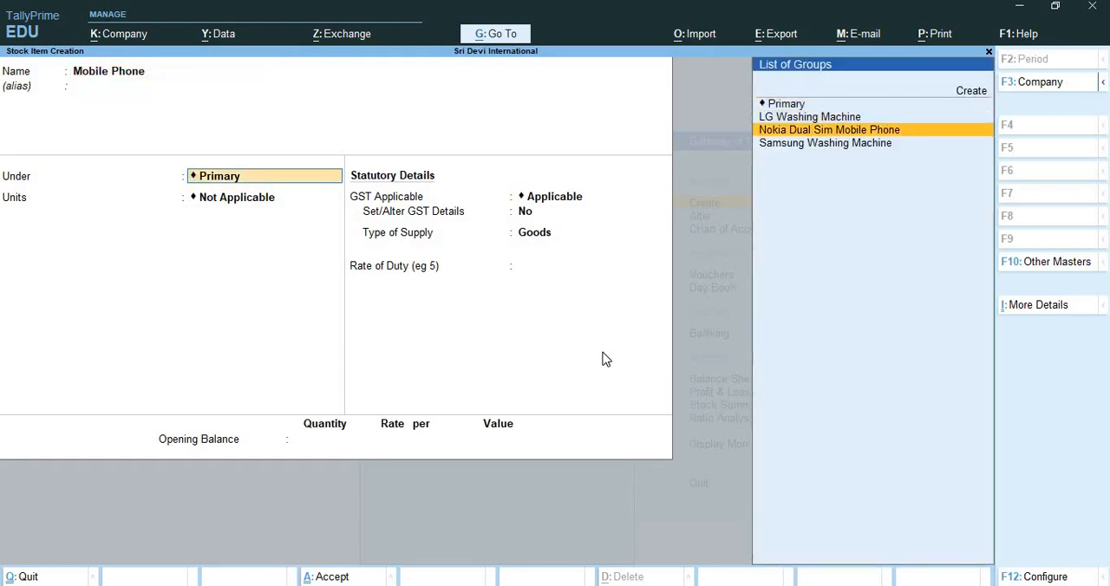
{"action": "key", "text": "Return"}
{"action": "key", "text": "Down"}
{"action": "key", "text": "Down"}
{"action": "key", "text": "Down"}
{"action": "key", "text": "Down"}
{"action": "key", "text": "Down"}
{"action": "key", "text": "Down"}
{"action": "key", "text": "Down"}
{"action": "key", "text": "Down"}
{"action": "key", "text": "Down"}
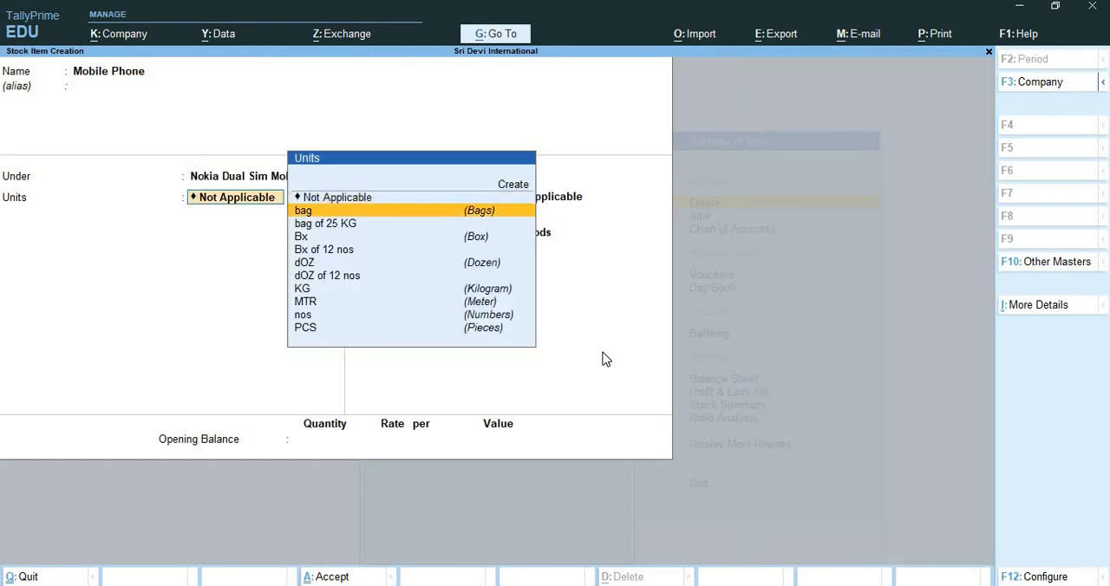
{"action": "key", "text": "Return"}
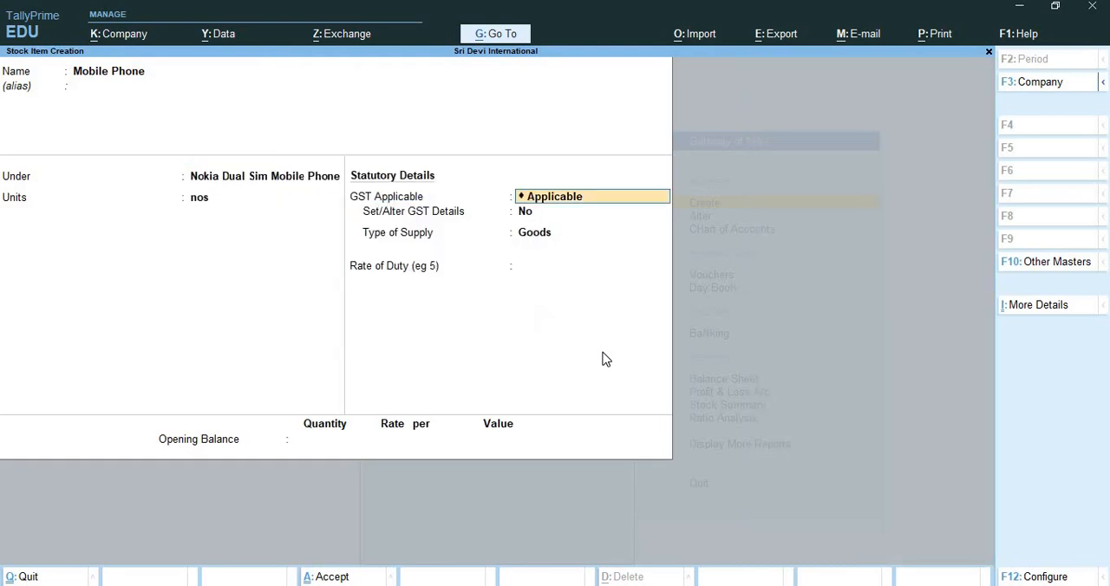
{"action": "key", "text": "ctrl+a"}
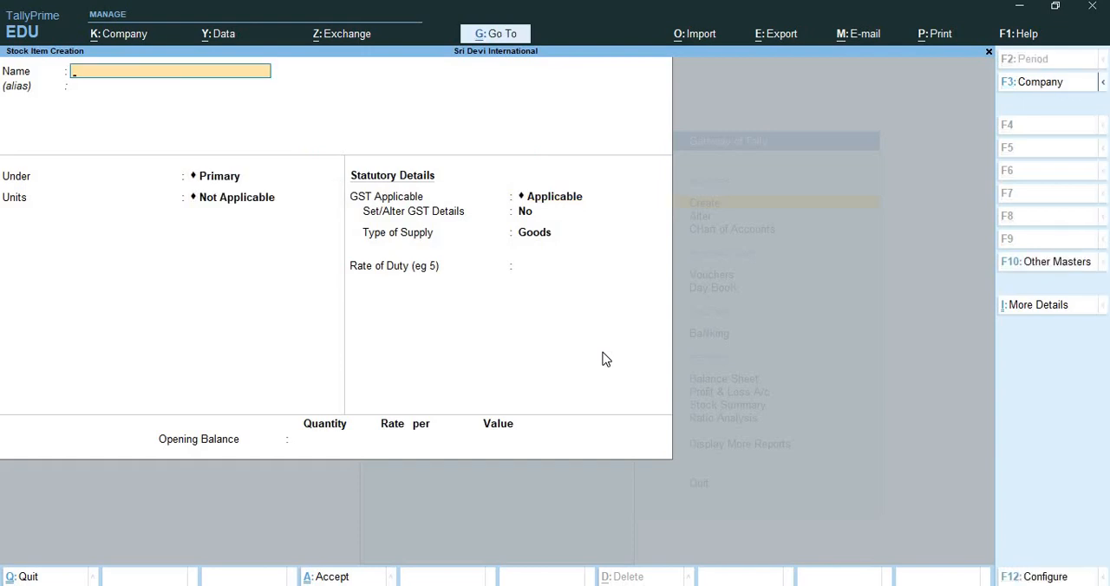
Leave stock item creation and open the creation form for a new godown instead of altering Main Location.
{"action": "key", "text": "ctrl+q"}
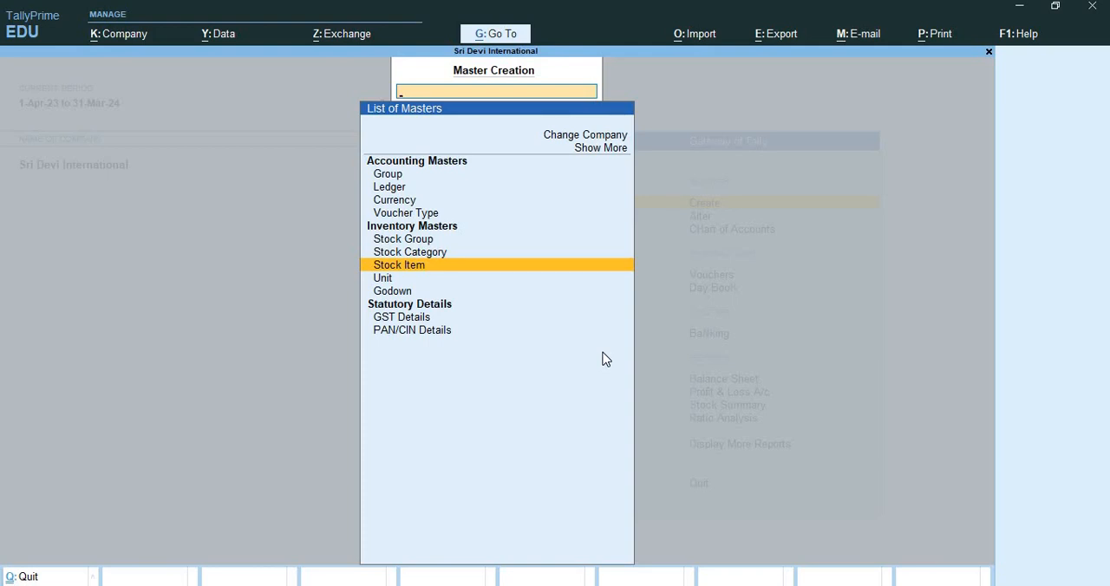
{"action": "key", "text": "Down"}
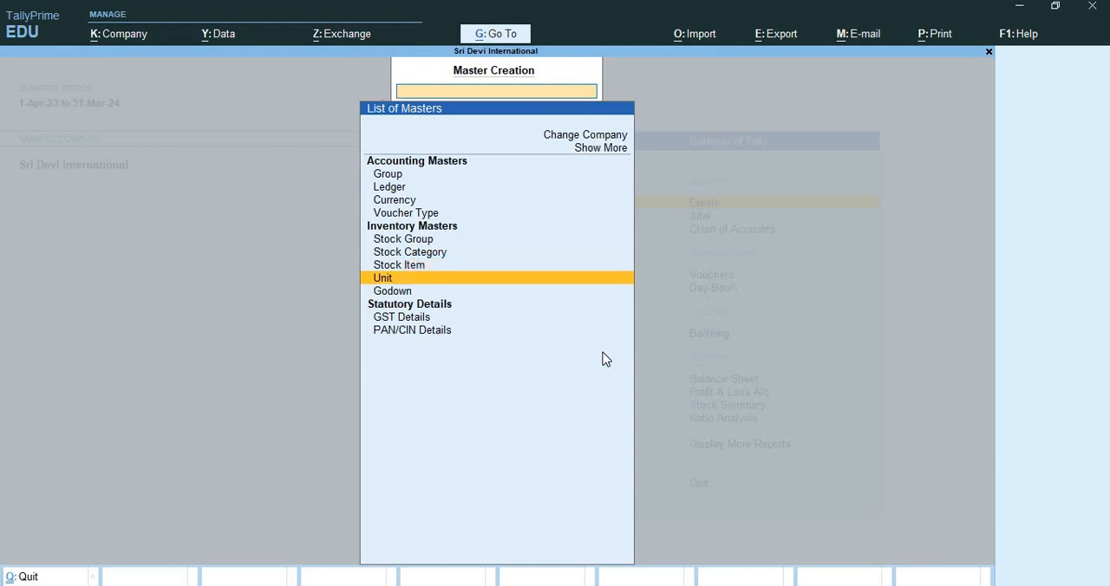
{"action": "key", "text": "Down"}
{"action": "key", "text": "Return"}
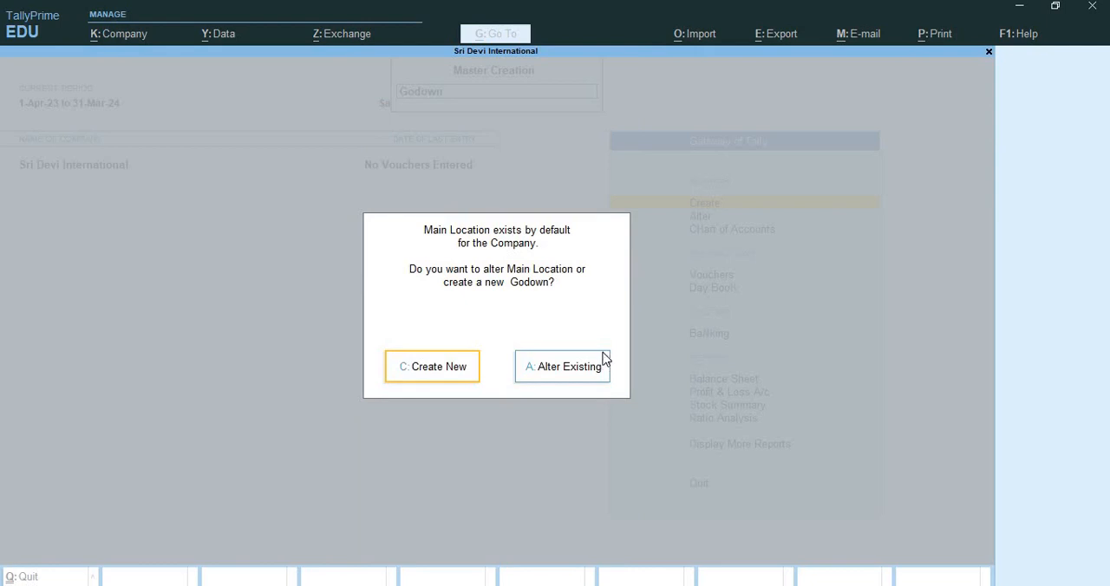
{"action": "key", "text": "Return"}
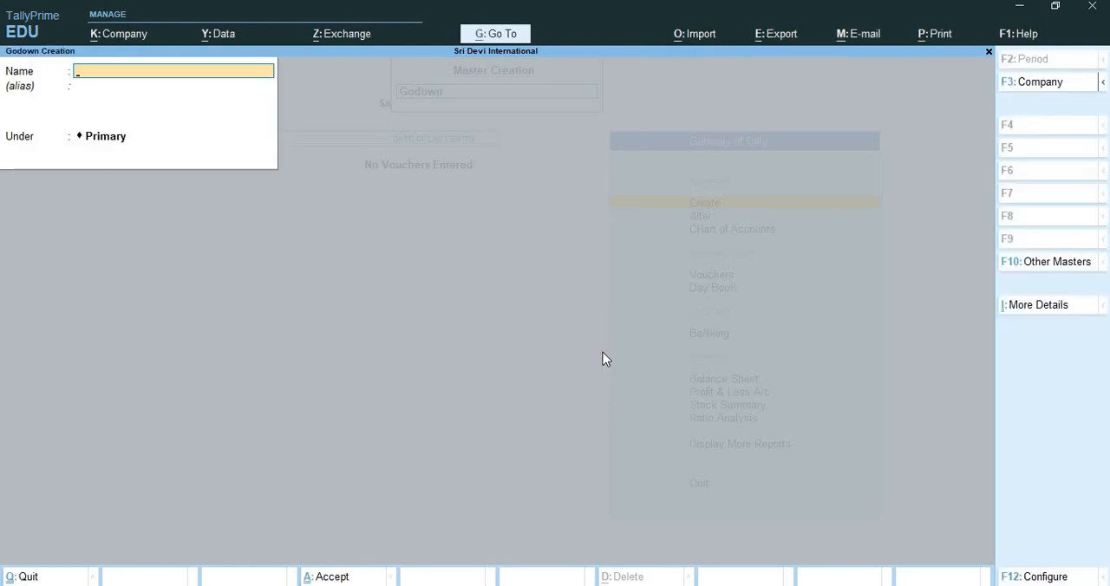
Create a godown named Warehouse under Primary.
{"action": "type", "text": "Wareho"}
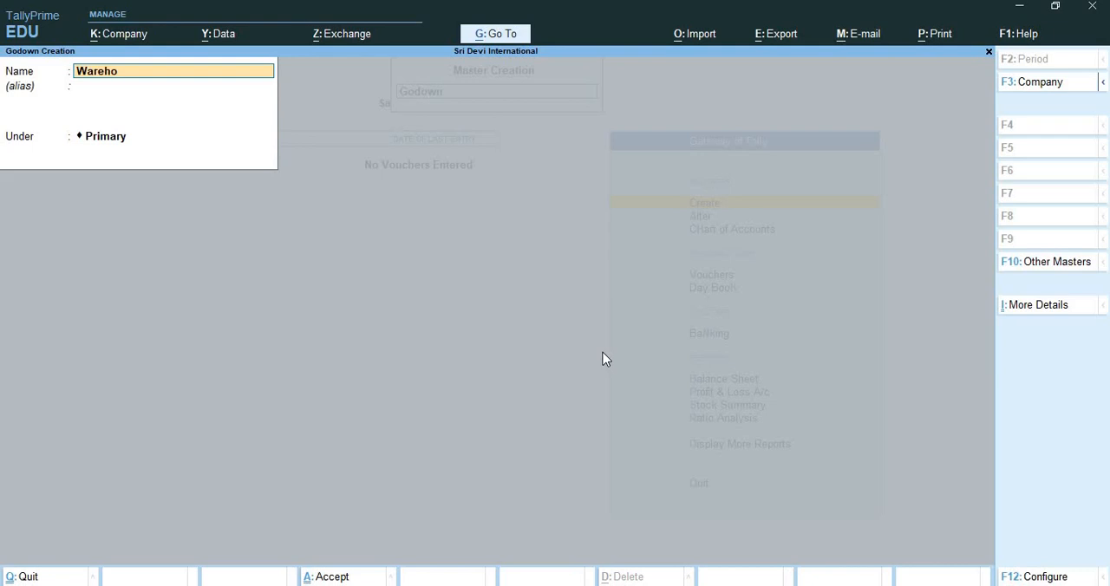
{"action": "type", "text": "use"}
{"action": "key", "text": "Return"}
{"action": "key", "text": "Return"}
{"action": "key", "text": "Return"}
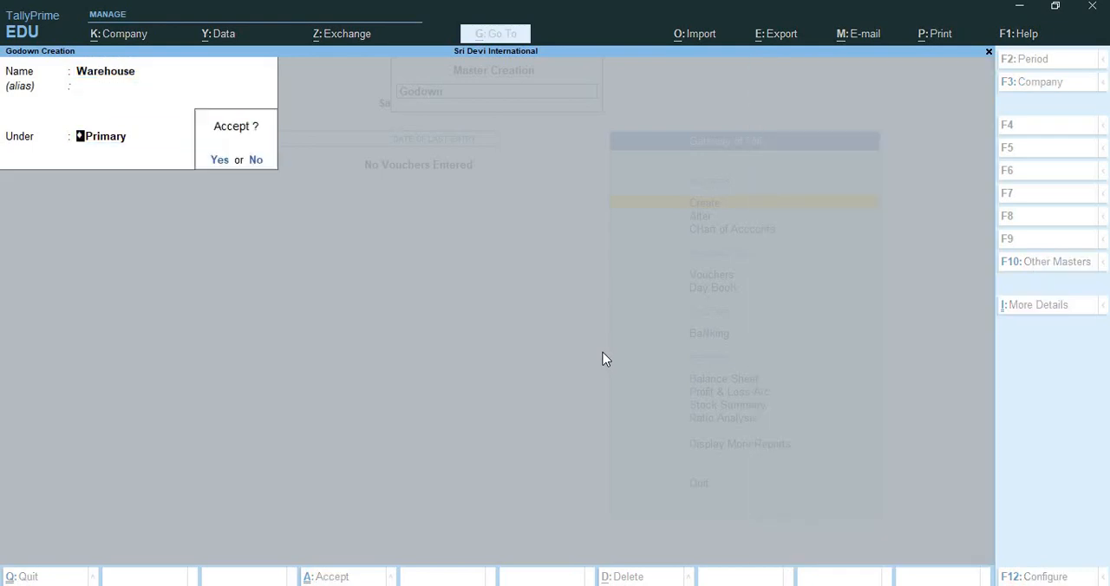
{"action": "key", "text": "Return"}
Create a godown named Rack under Primary.
{"action": "type", "text": "Rack"}
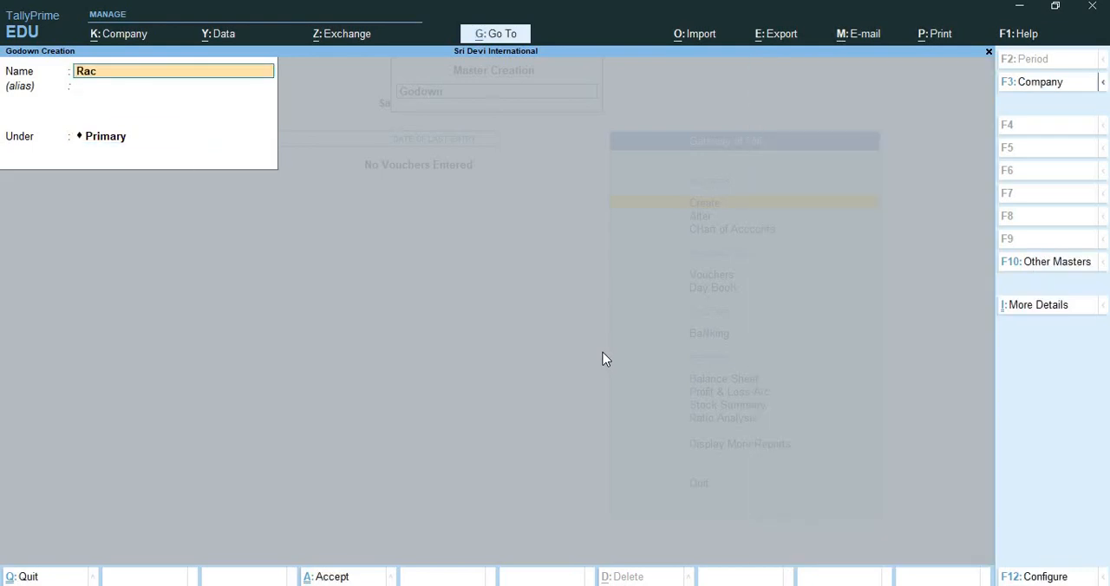
{"action": "key", "text": "Return"}
{"action": "key", "text": "Return"}
{"action": "key", "text": "Return"}
{"action": "key", "text": "Return"}
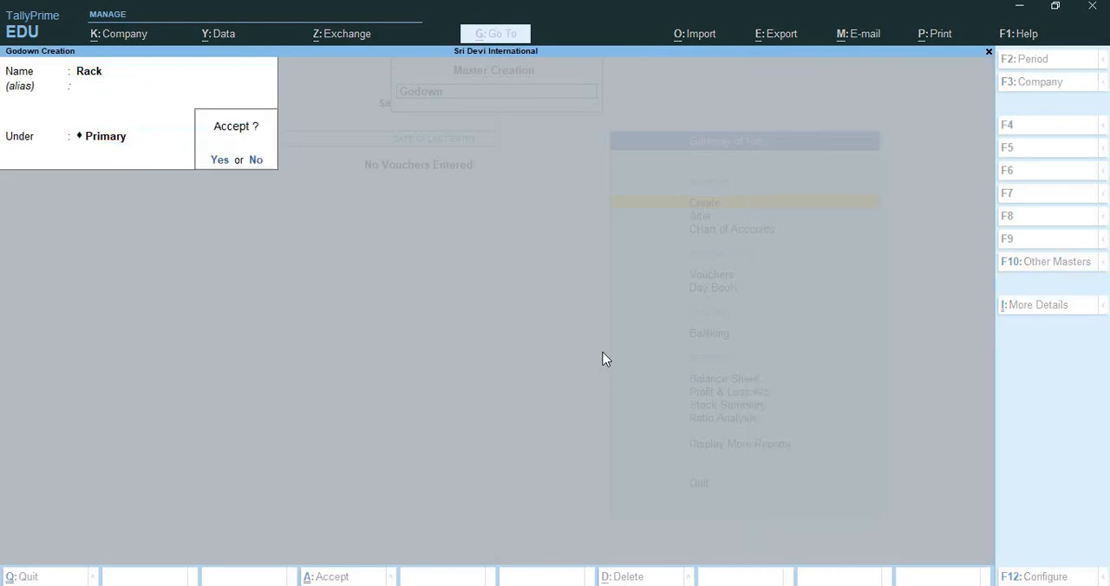
Create a godown named Pathankot Location under Primary and return to the Gateway of Tally.
{"action": "type", "text": "Patha"}
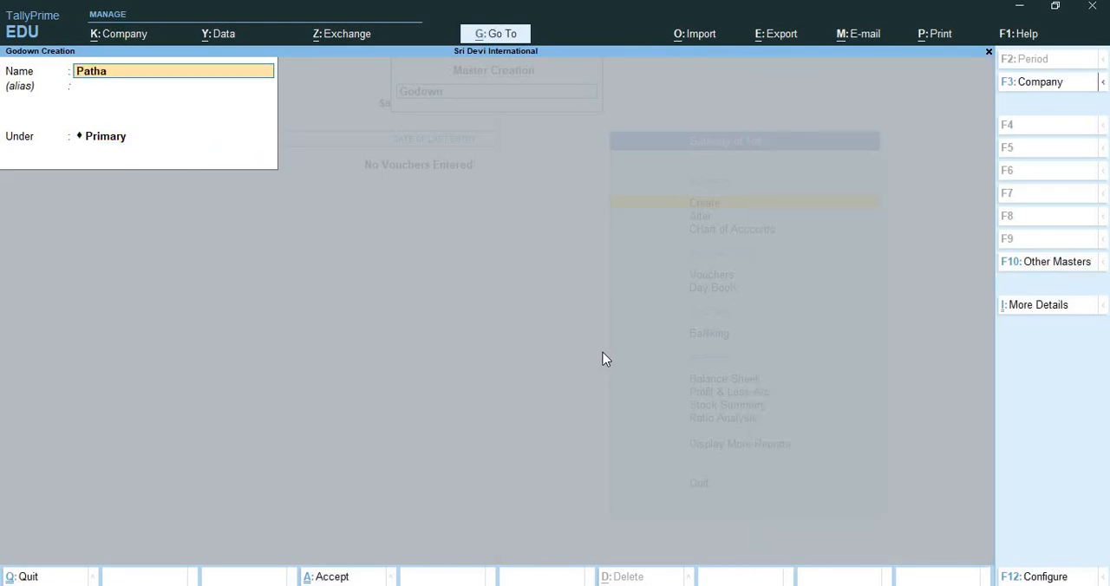
{"action": "type", "text": "nkot Location"}
{"action": "key", "text": "Return"}
{"action": "key", "text": "Return"}
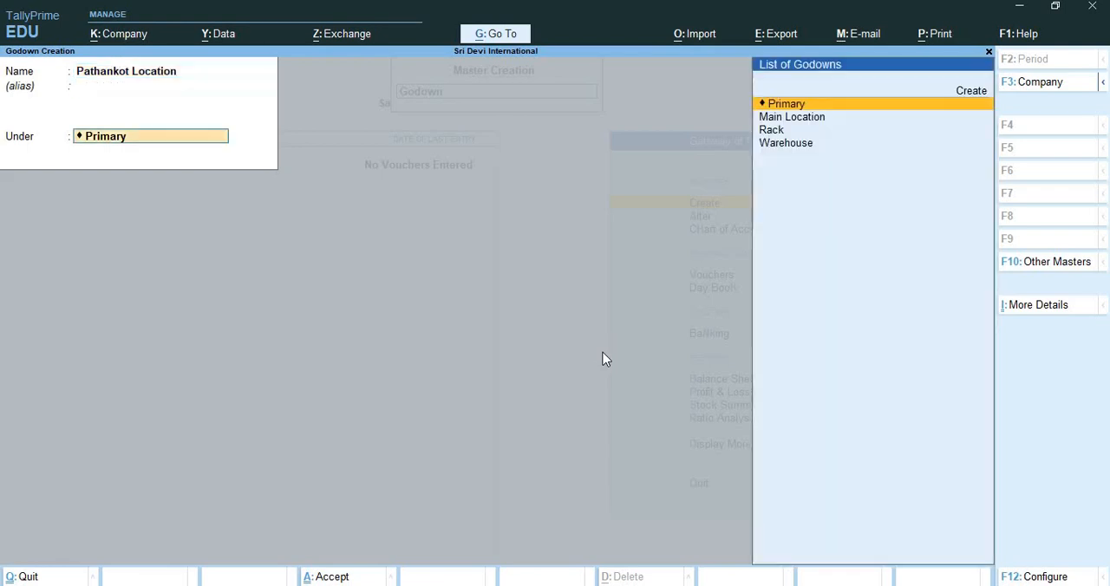
{"action": "key", "text": "Return"}
{"action": "key", "text": "Return"}
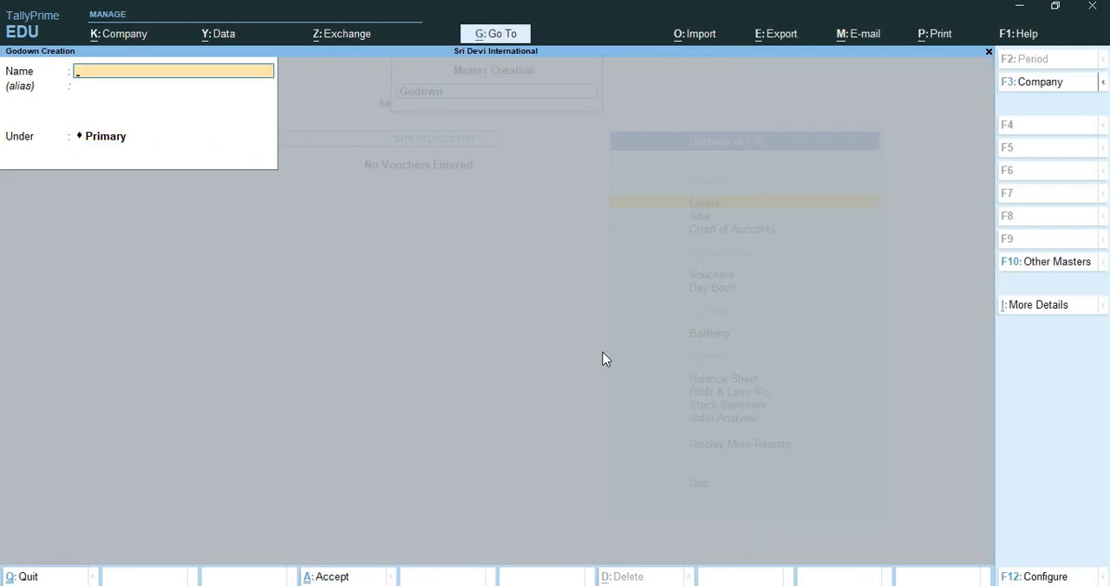
{"action": "key", "text": "Escape"}
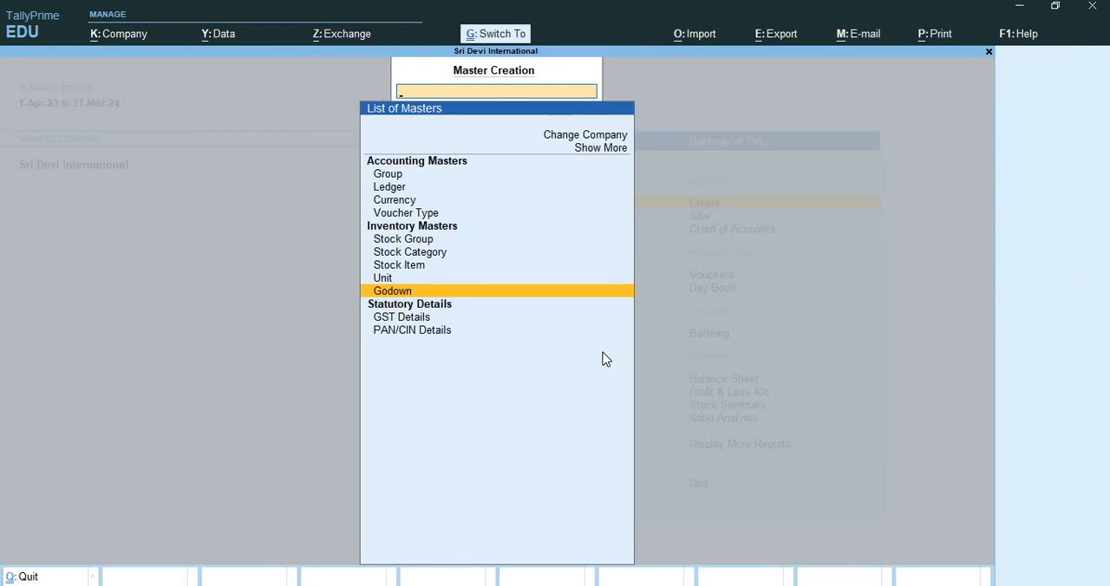
{"action": "key", "text": "ctrl+q"}
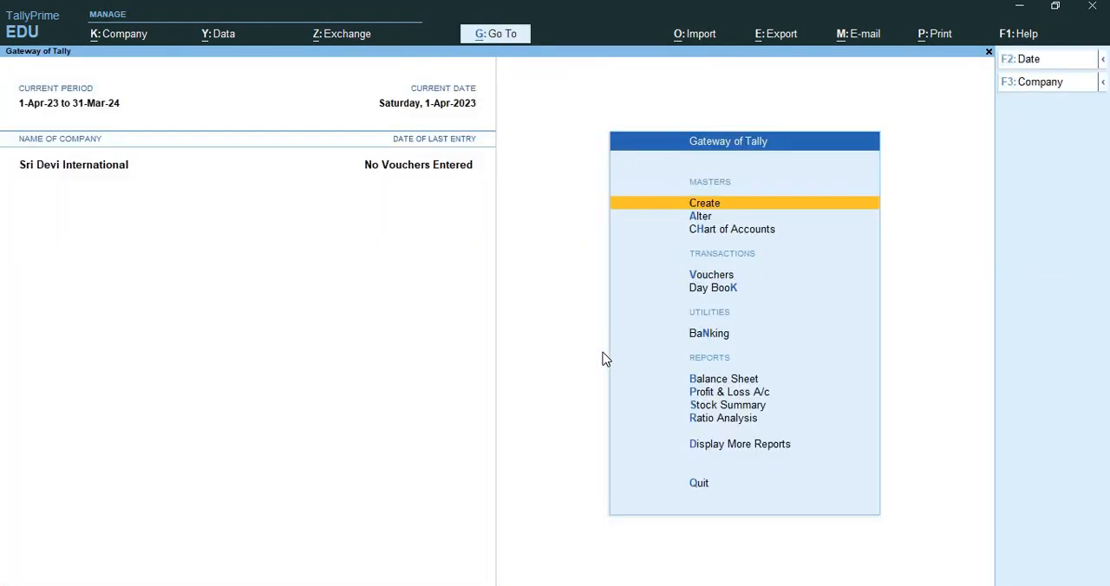
Review the stock groups available for alteration, then return to the Gateway of Tally.
{"action": "key", "text": "Down"}
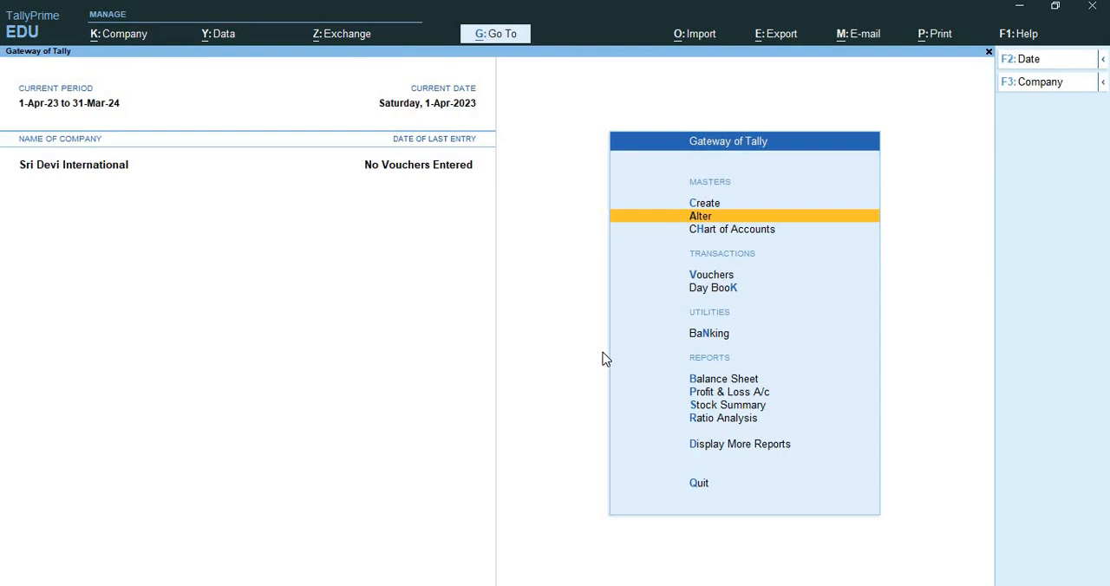
{"action": "key", "text": "Return"}
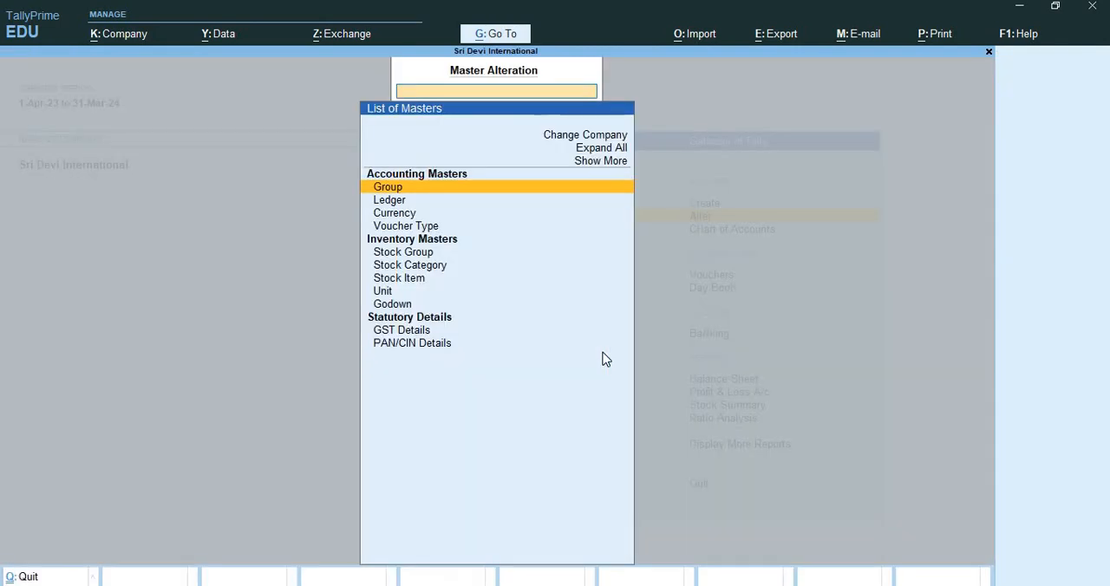
{"action": "key", "text": "Down"}
{"action": "key", "text": "Down"}
{"action": "key", "text": "Down"}
{"action": "key", "text": "Down"}
{"action": "key", "text": "Down"}
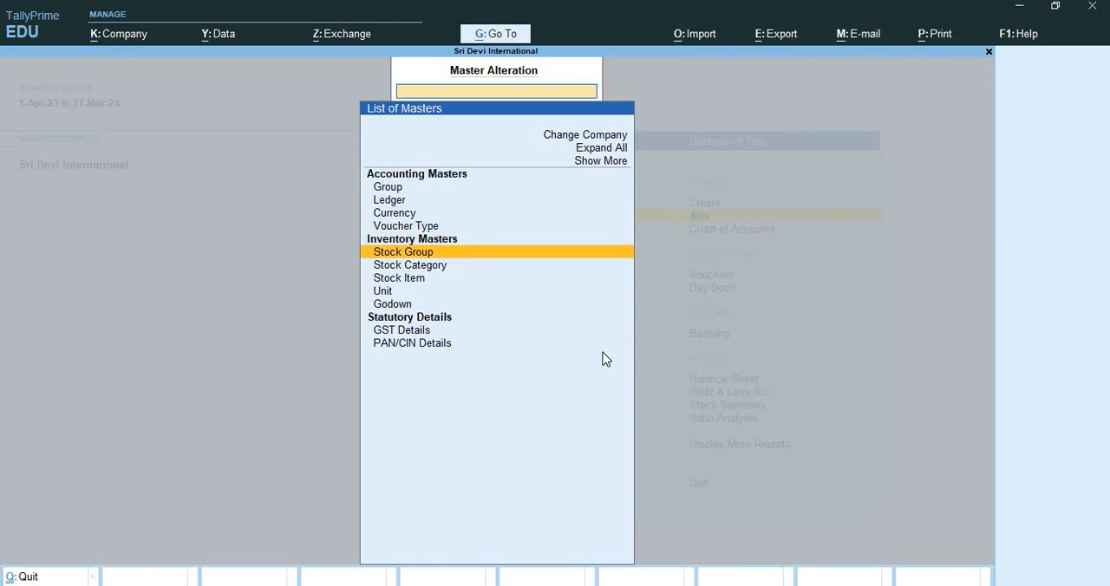
{"action": "key", "text": "Return"}
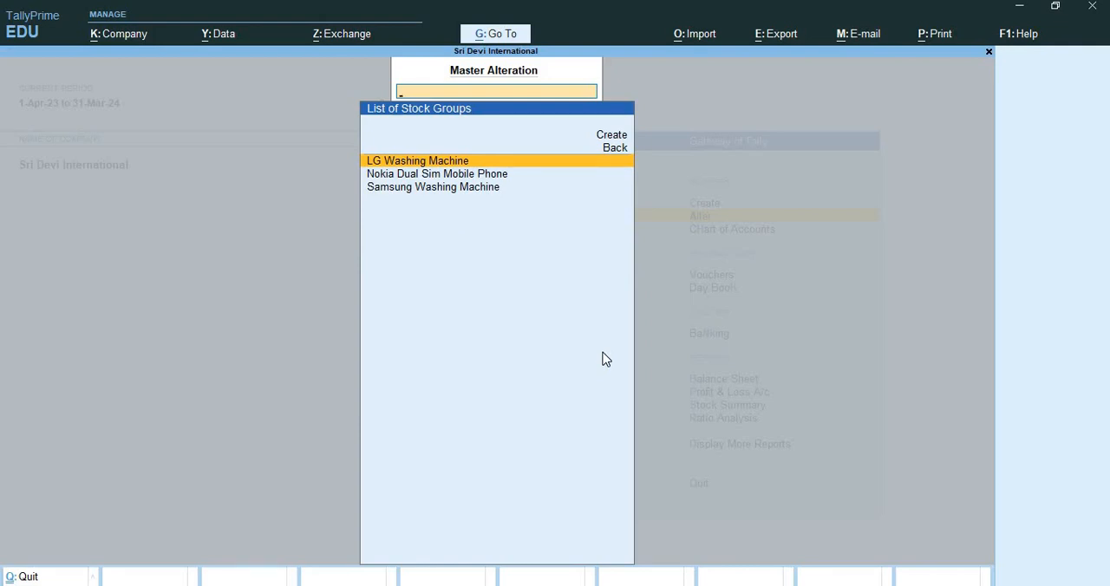
{"action": "key", "text": "ctrl+q"}
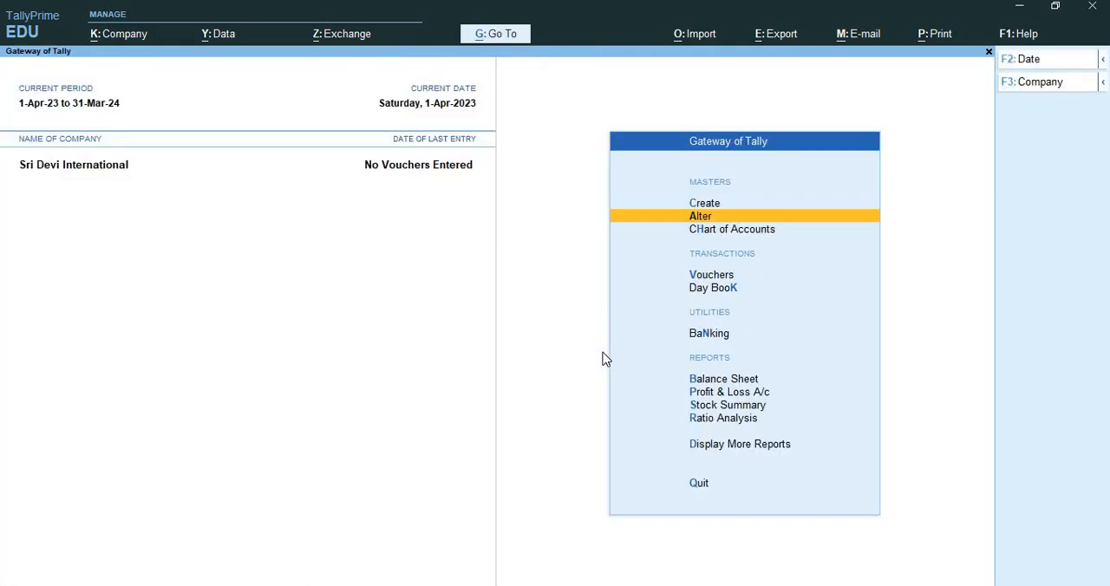
Review the stock categories available for alteration and go back to the Gateway of Tally.
{"action": "key", "text": "Return"}
{"action": "key", "text": "Down"}
{"action": "key", "text": "Down"}
{"action": "key", "text": "Down"}
{"action": "key", "text": "Down"}
{"action": "key", "text": "Down"}
{"action": "key", "text": "Down"}
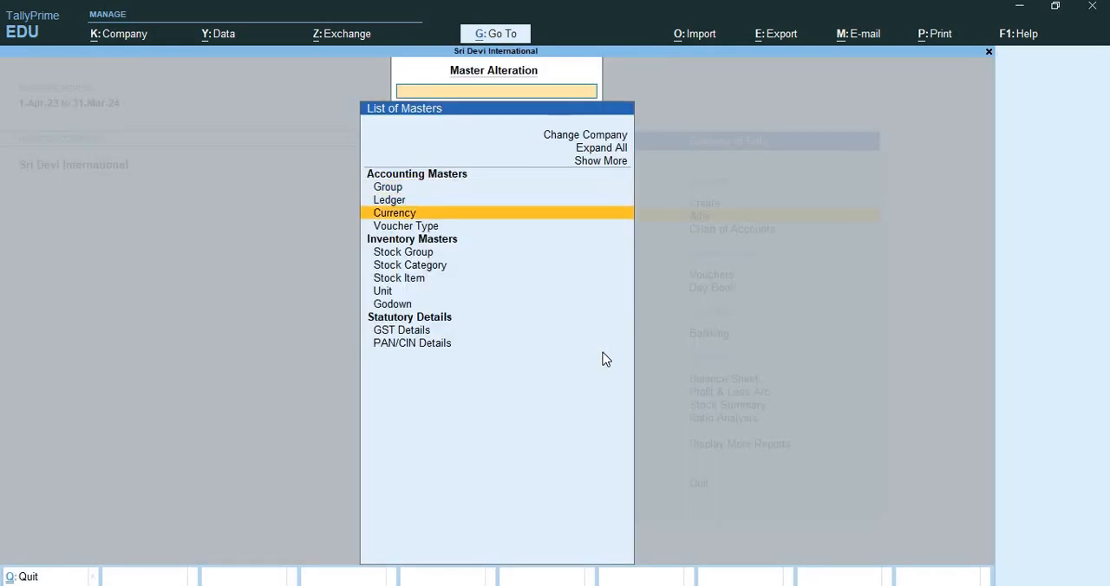
{"action": "key", "text": "Return"}
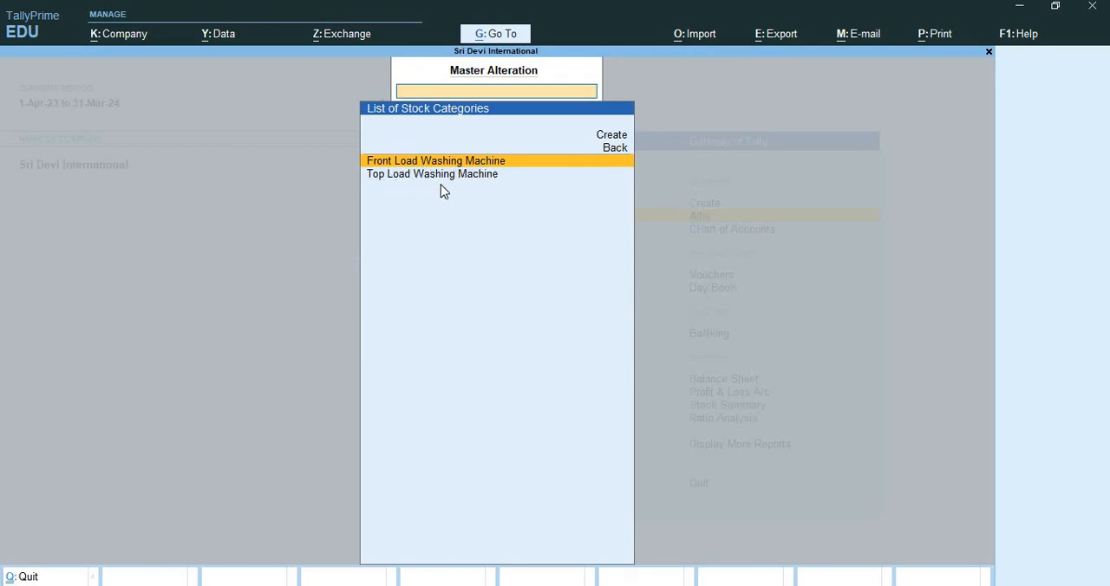
{"action": "key", "text": "Escape"}
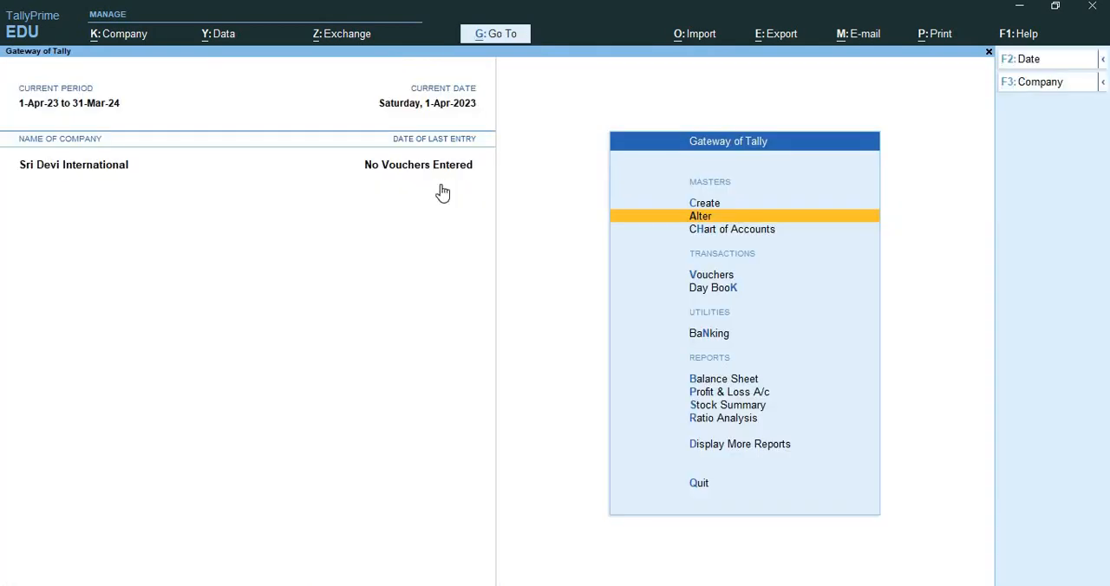
Review the stock items available for alteration and go back to the Gateway of Tally.
{"action": "key", "text": "Return"}
{"action": "key", "text": "Down"}
{"action": "key", "text": "Down"}
{"action": "key", "text": "Down"}
{"action": "key", "text": "Down"}
{"action": "key", "text": "Down"}
{"action": "key", "text": "Down"}
{"action": "key", "text": "Down"}
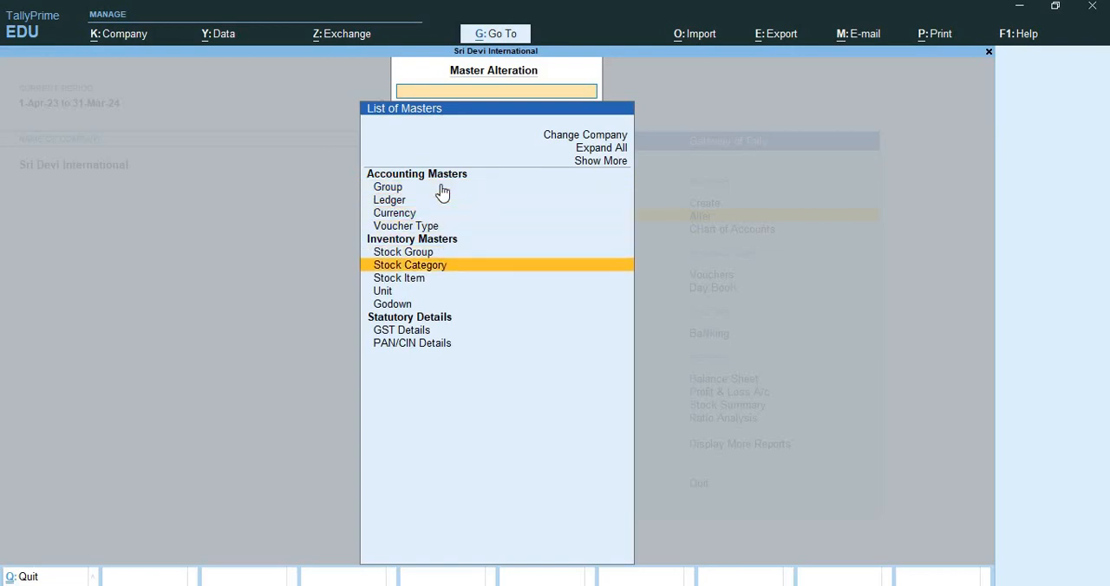
{"action": "key", "text": "Return"}
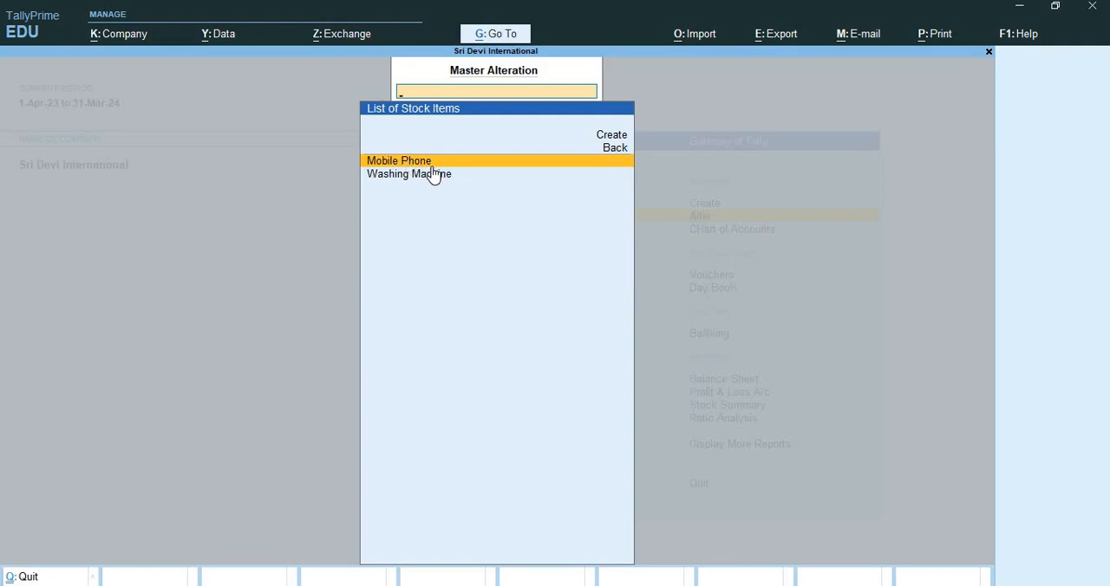
{"action": "key", "text": "Escape"}
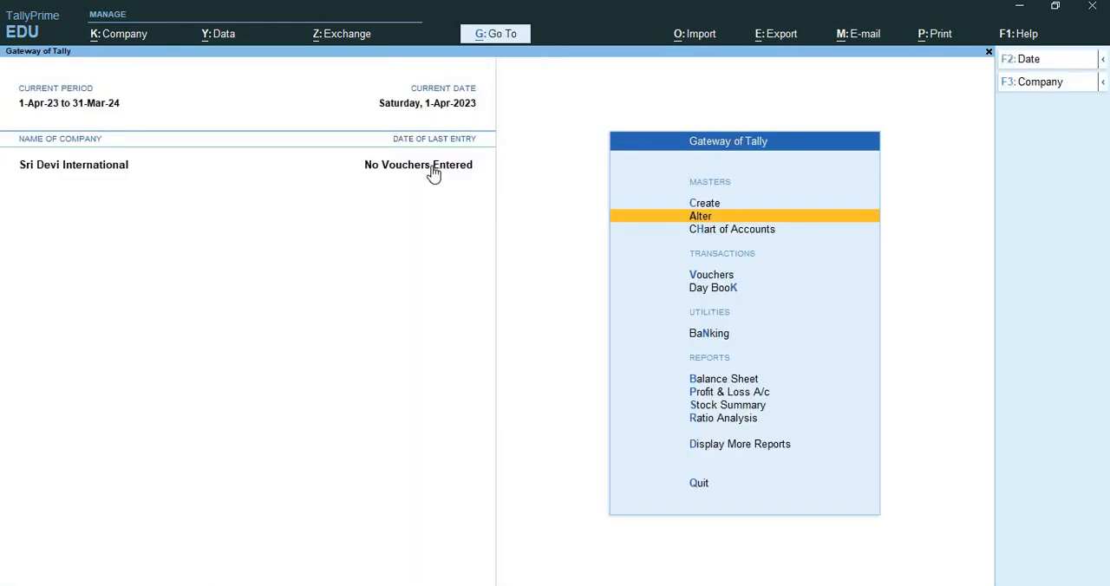
Review the simple and compound units available for alteration and leave the list.
{"action": "key", "text": "Return"}
{"action": "key", "text": "Down"}
{"action": "key", "text": "Down"}
{"action": "key", "text": "Down"}
{"action": "key", "text": "Down"}
{"action": "key", "text": "Down"}
{"action": "key", "text": "Down"}
{"action": "key", "text": "Down"}
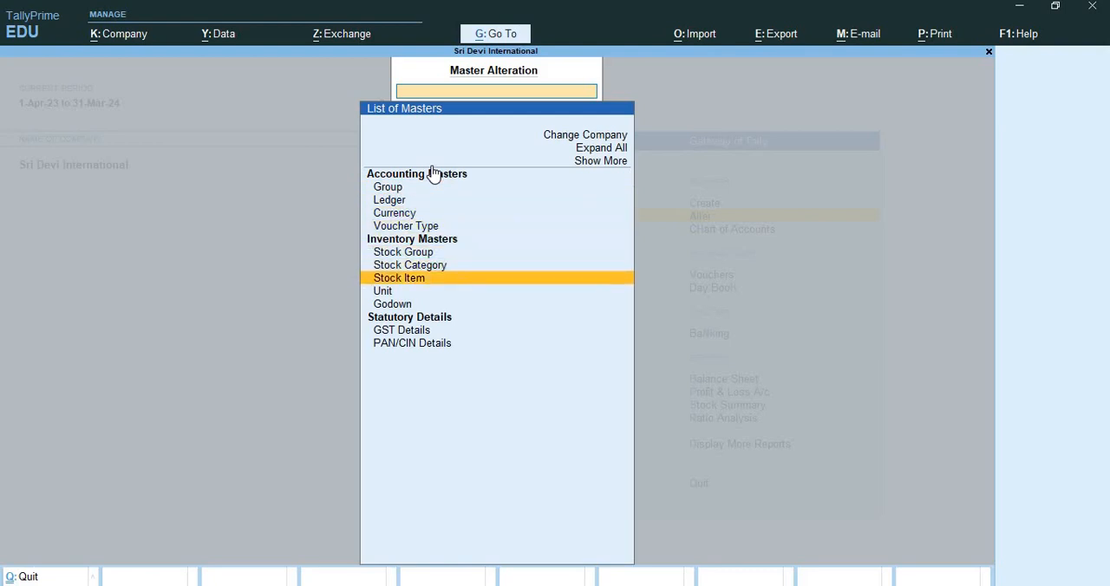
{"action": "key", "text": "Down"}
{"action": "key", "text": "Return"}
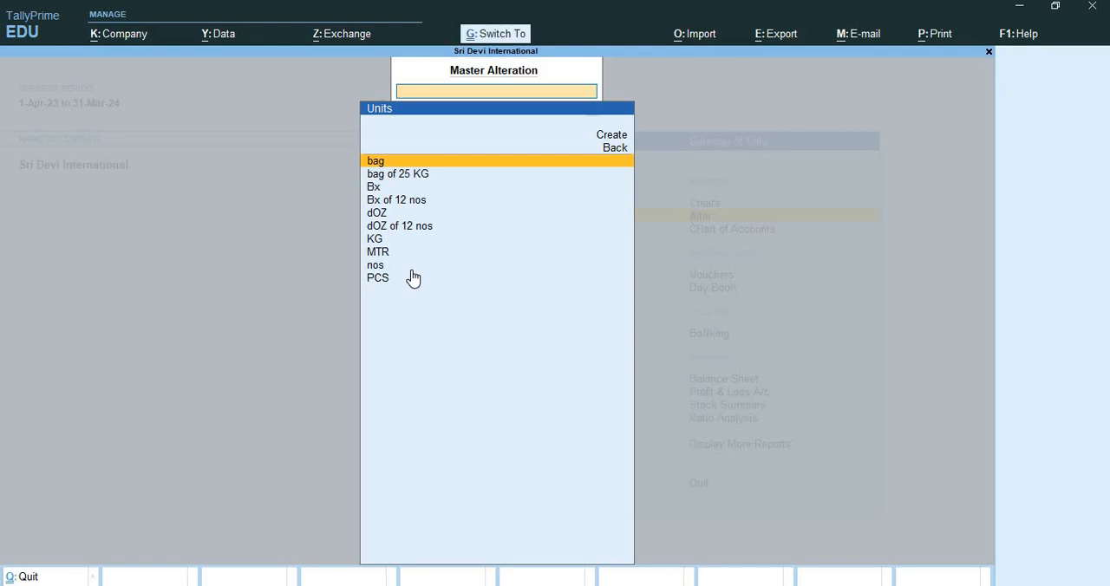
{"action": "key", "text": "ctrl+q"}
Review the godowns available for alteration and go back to the Gateway of Tally.
{"action": "key", "text": "Return"}
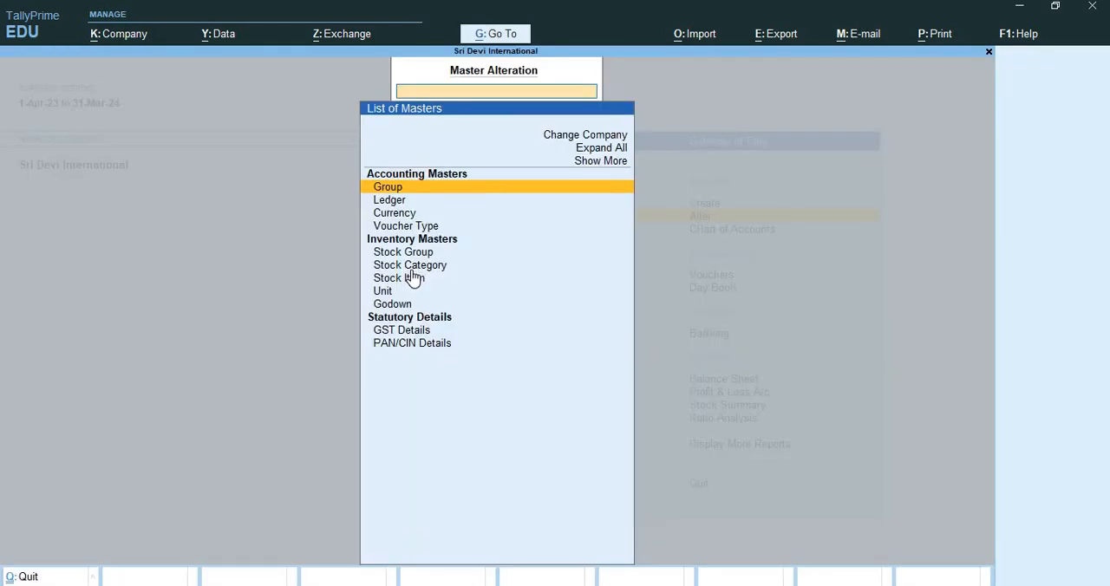
{"action": "key", "text": "Down"}
{"action": "key", "text": "Down"}
{"action": "key", "text": "Down"}
{"action": "key", "text": "Down"}
{"action": "key", "text": "Down"}
{"action": "key", "text": "Down"}
{"action": "key", "text": "Down"}
{"action": "key", "text": "Down"}
{"action": "key", "text": "Down"}
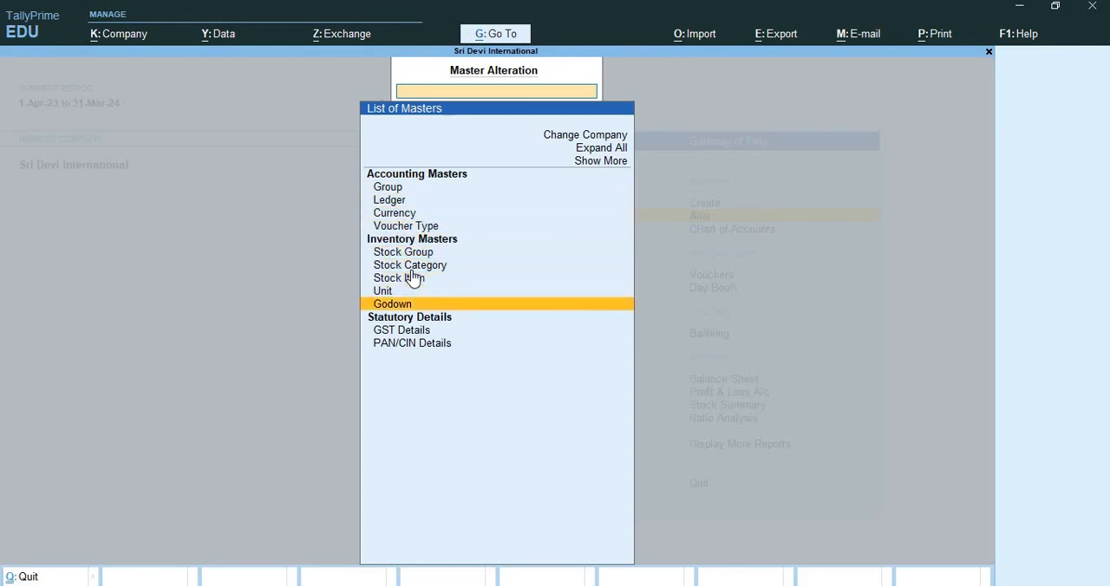
{"action": "key", "text": "Return"}
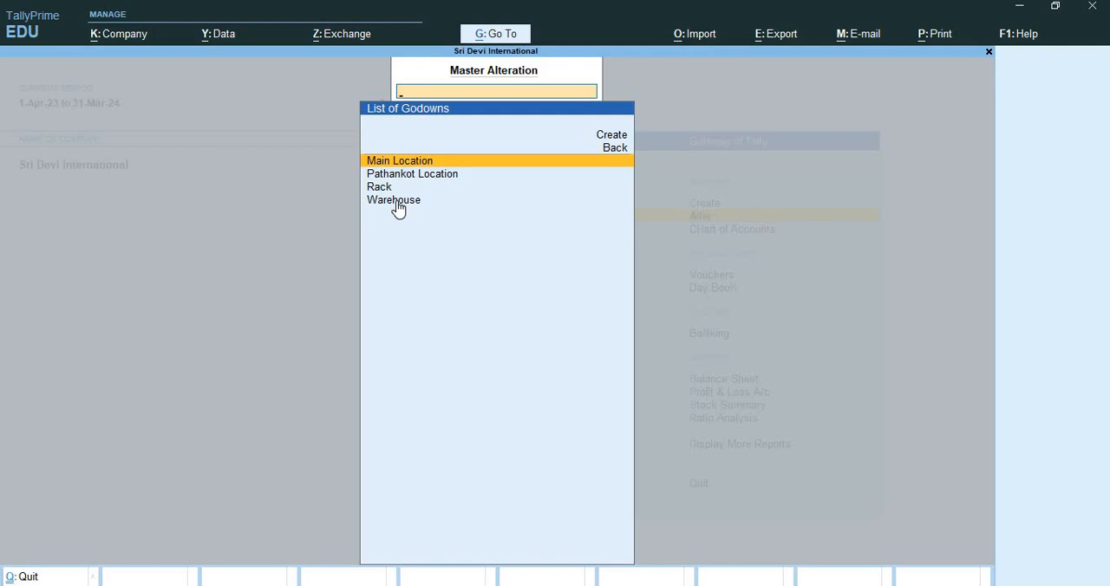
{"action": "key", "text": "Escape"}
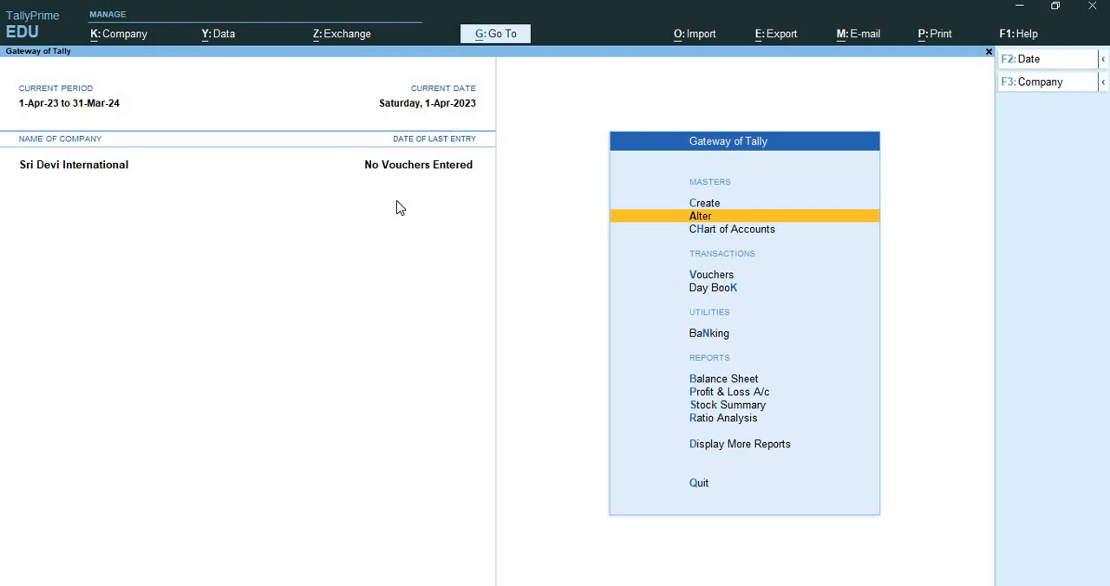
Start a new voucher from the Gateway of Tally and switch it to a Receipt voucher.
{"action": "key", "text": "Down"}
{"action": "key", "text": "Down"}
{"action": "key", "text": "Down"}
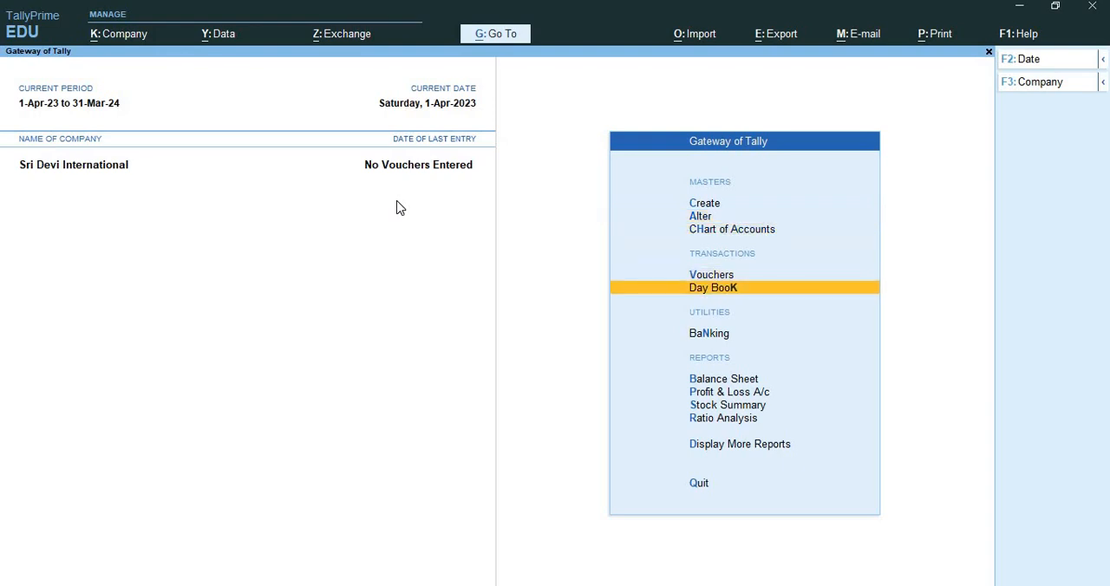
{"action": "key", "text": "Up"}
{"action": "key", "text": "Return"}
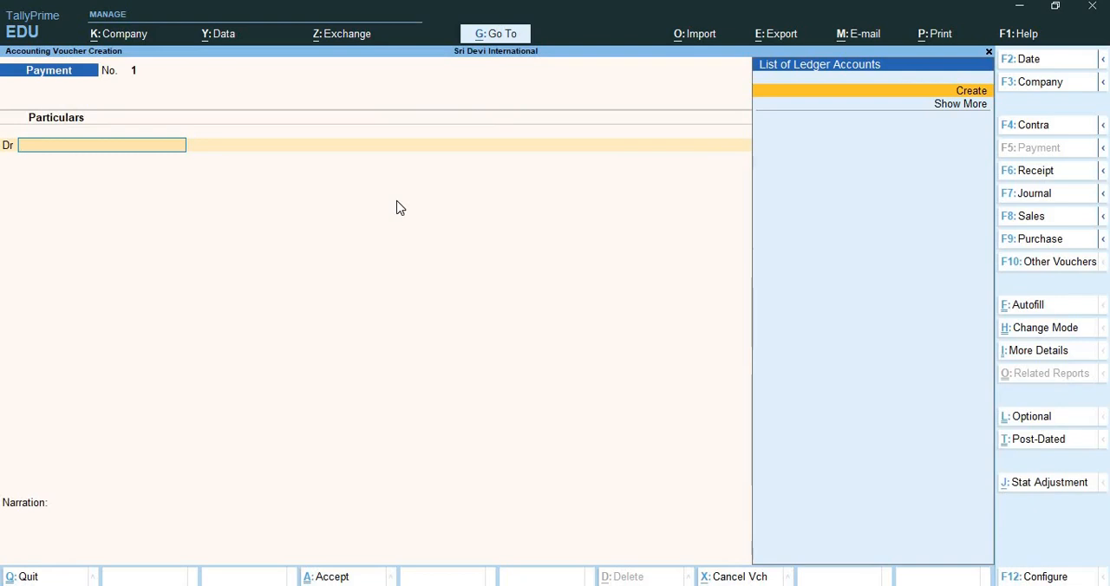
{"action": "key", "text": "F6"}
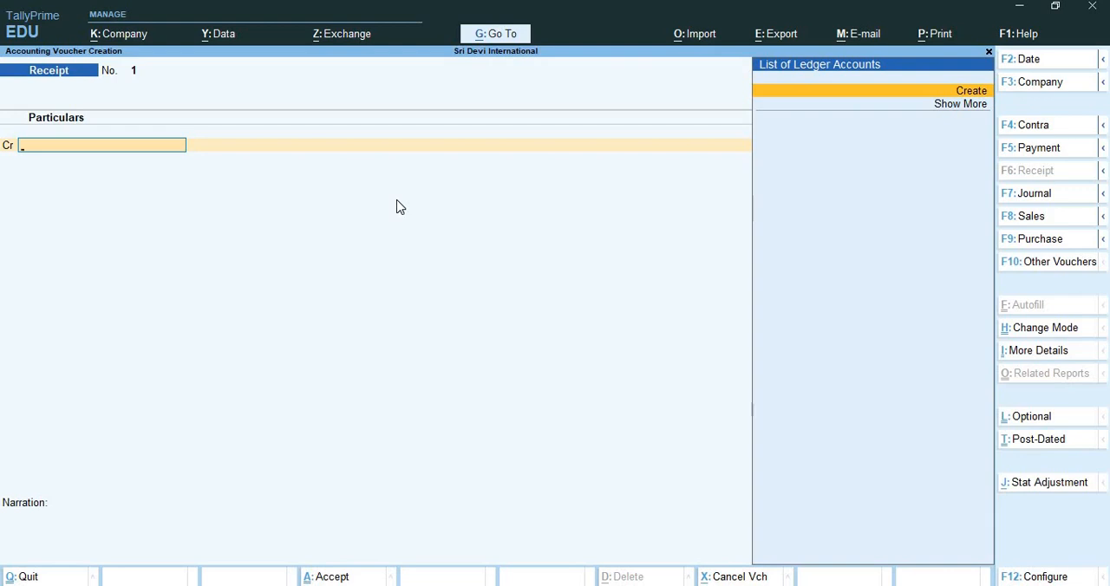
Create the proprietor's capital ledger from the credit line, named with the owner's name plus "Capital A/c", under Capital Account.
{"action": "key", "text": "alt+c"}
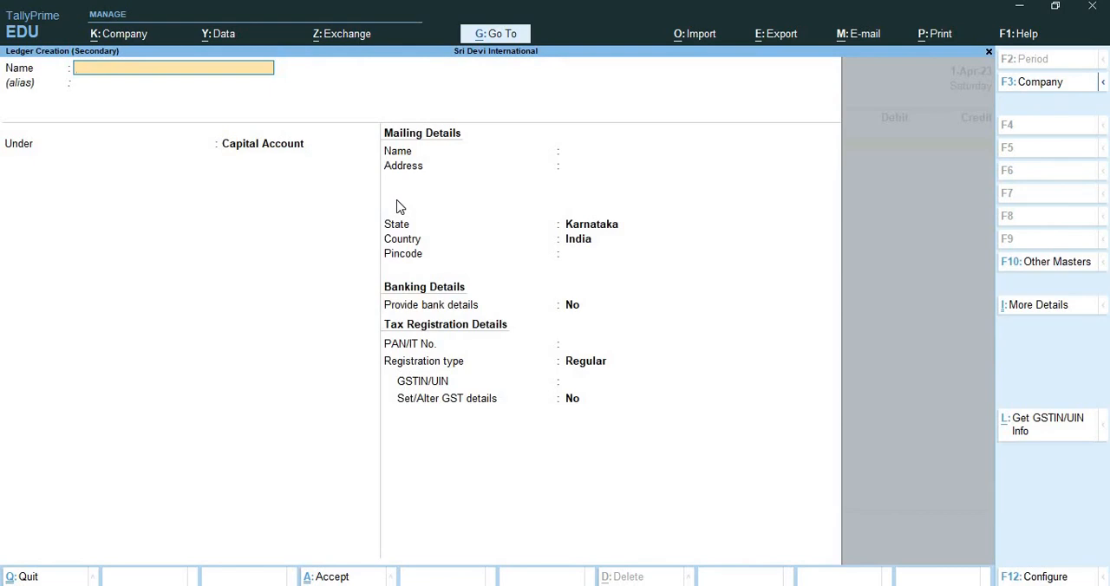
{"action": "type", "text": "SRi Devi's Capital a/c"}
{"action": "key", "text": "Return"}
{"action": "key", "text": "Return"}
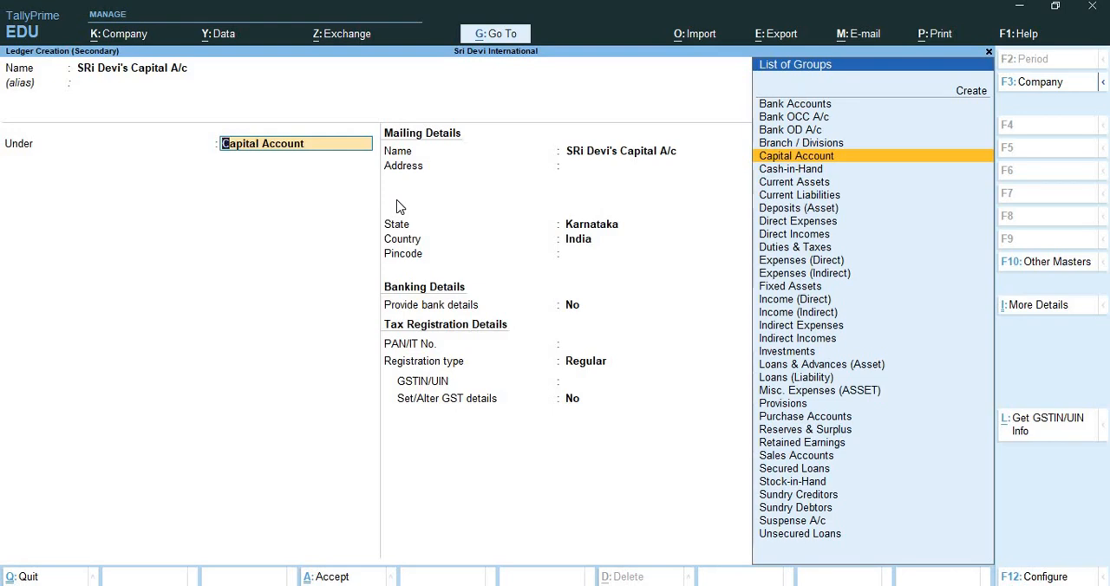
{"action": "key", "text": "ctrl+a"}
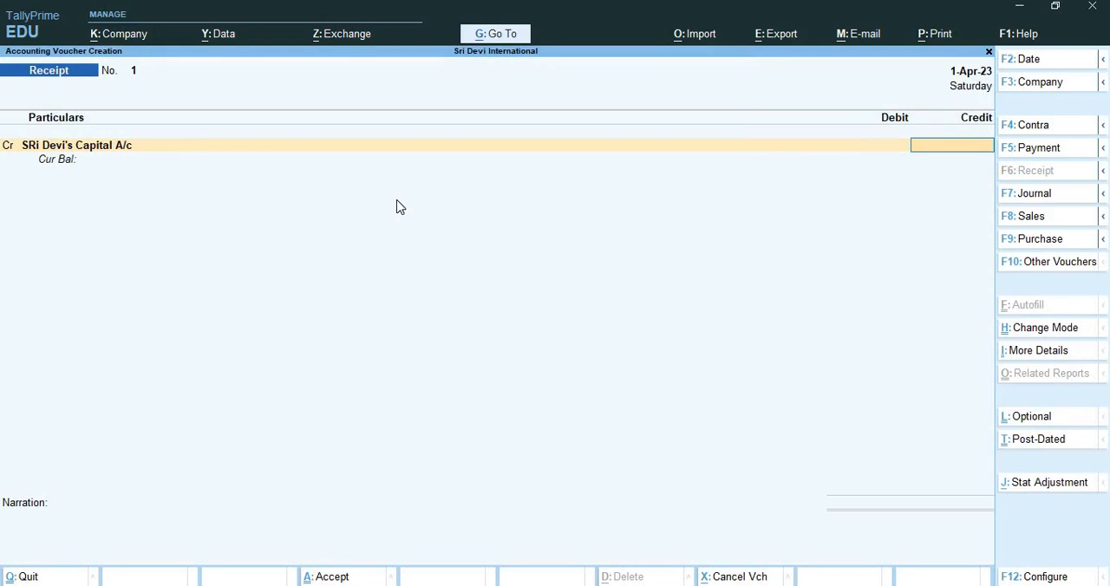
Credit the proprietor's capital ledger with 90,00,000.
{"action": "type", "text": "90,00,000"}
{"action": "key", "text": "Return"}
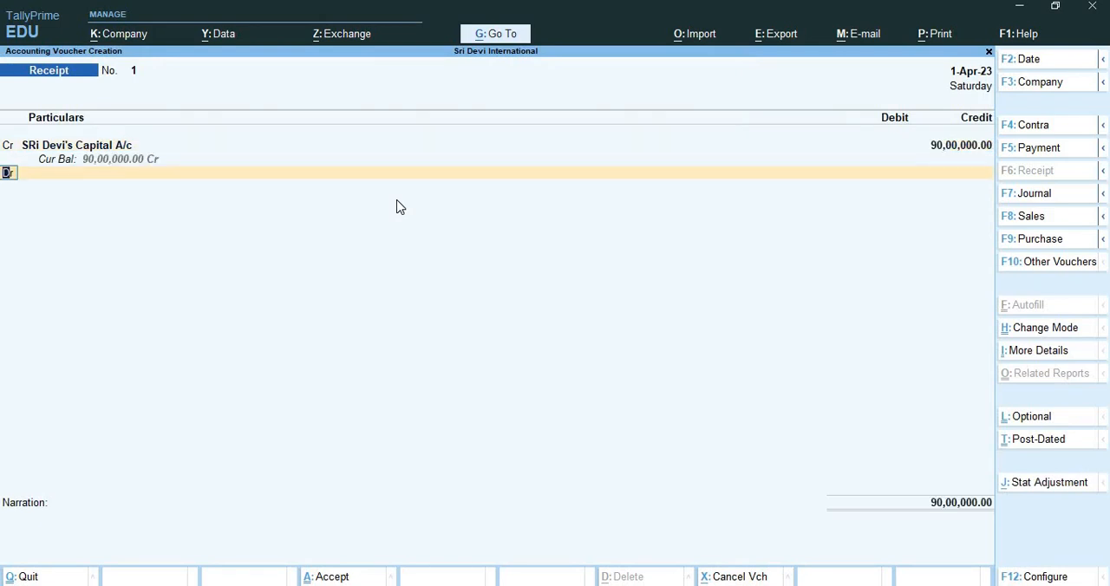
Start a new ledger for the debit line named Kotak Mahindra Bank A/c under Bank Accounts.
{"action": "key", "text": "Return"}
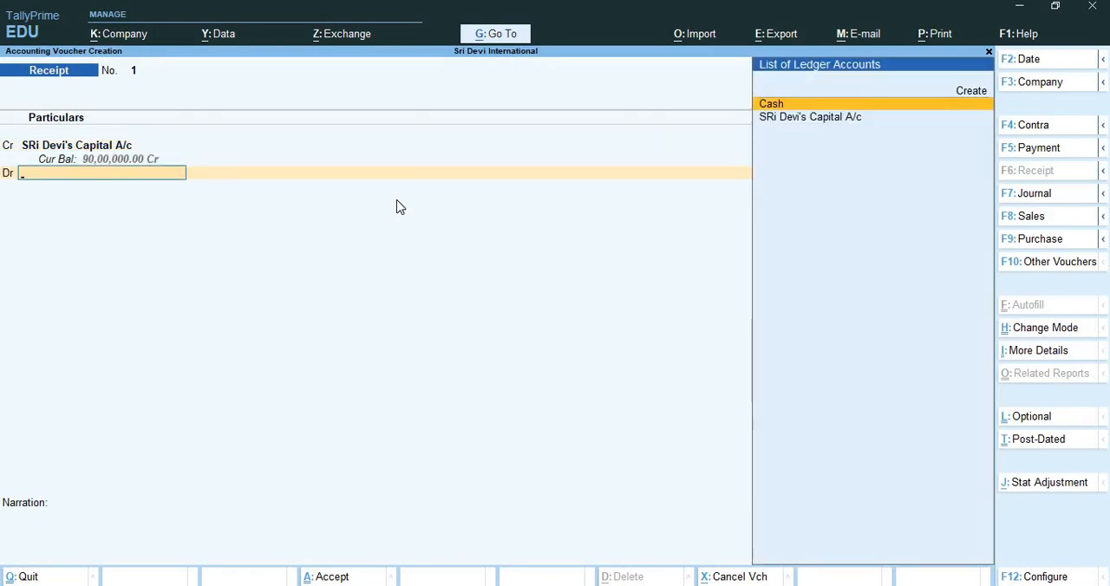
{"action": "key", "text": "alt+c"}
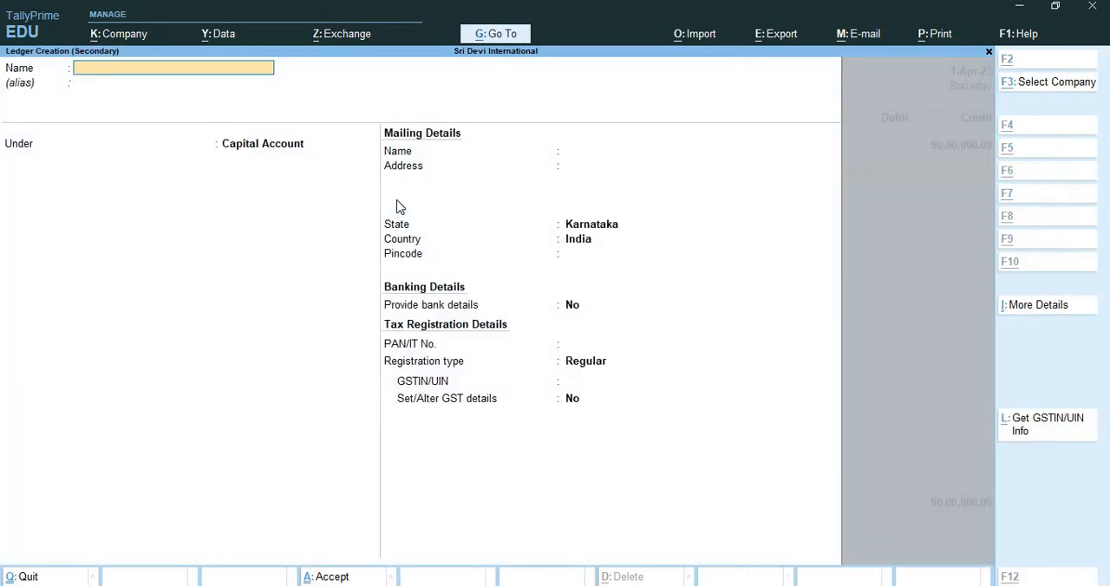
{"action": "type", "text": "Ko"}
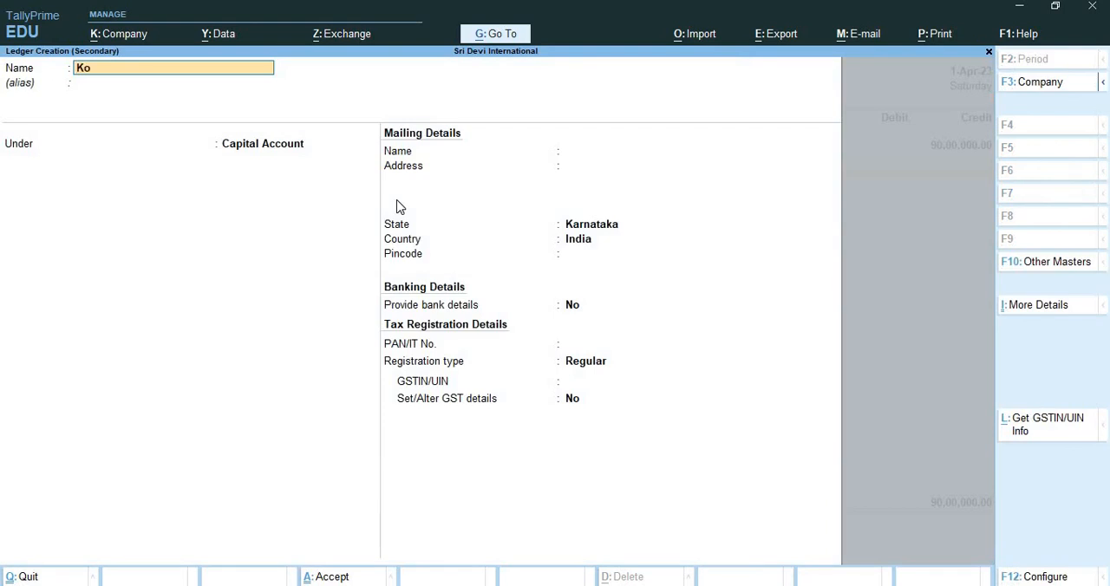
{"action": "type", "text": "tak Mahindra Ban"}
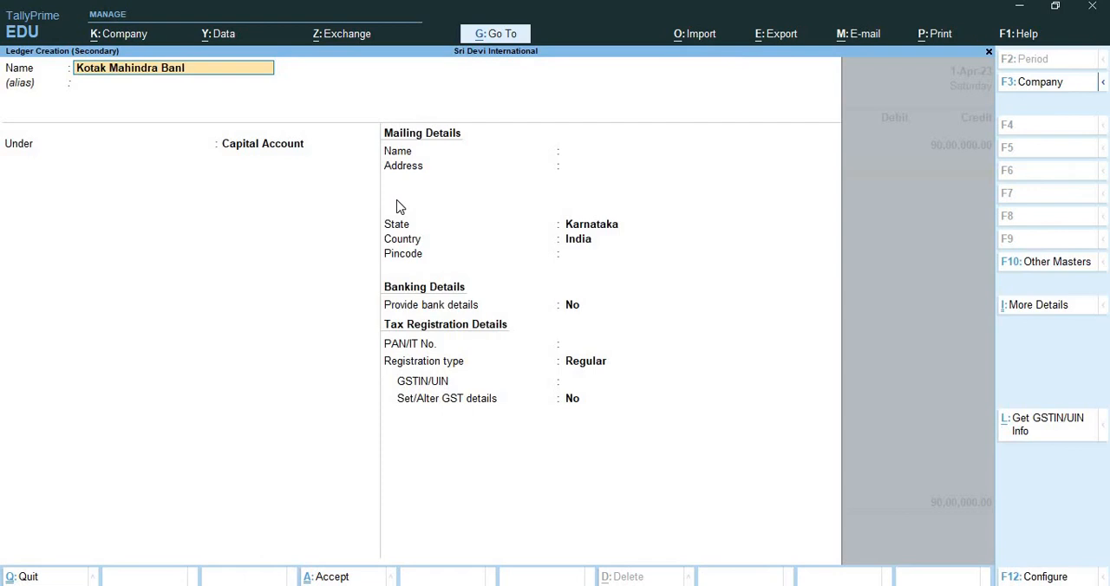
{"action": "type", "text": "k A/c"}
{"action": "key", "text": "Return"}
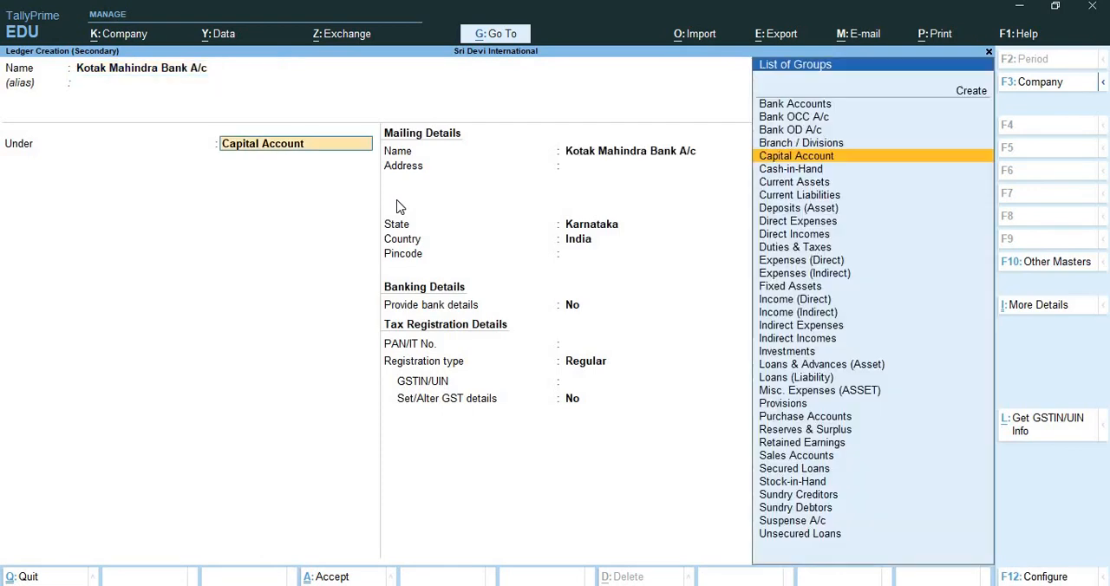
{"action": "type", "text": "Ban"}
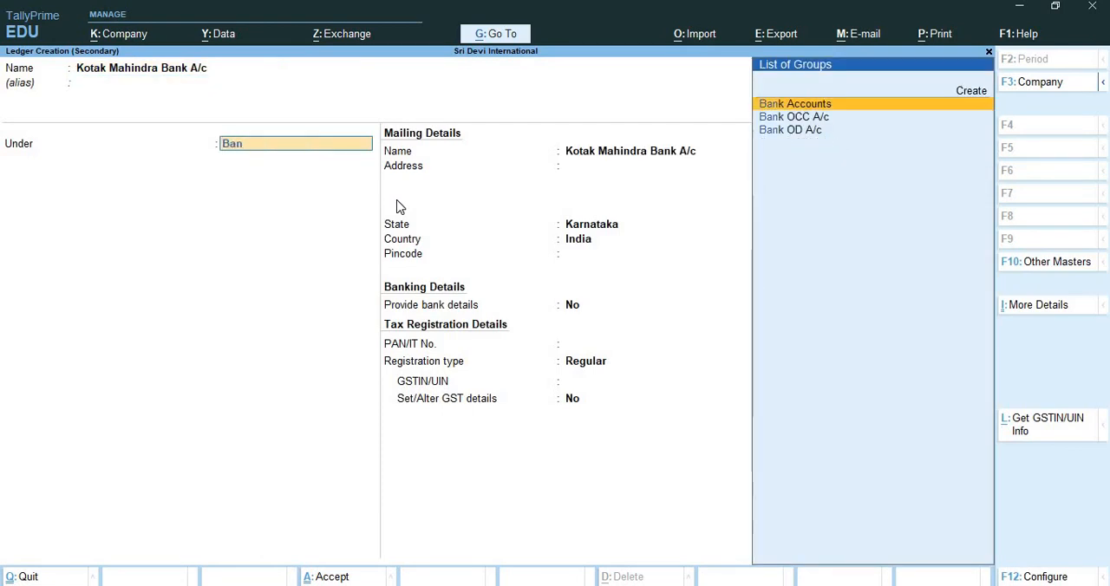
{"action": "key", "text": "Return"}
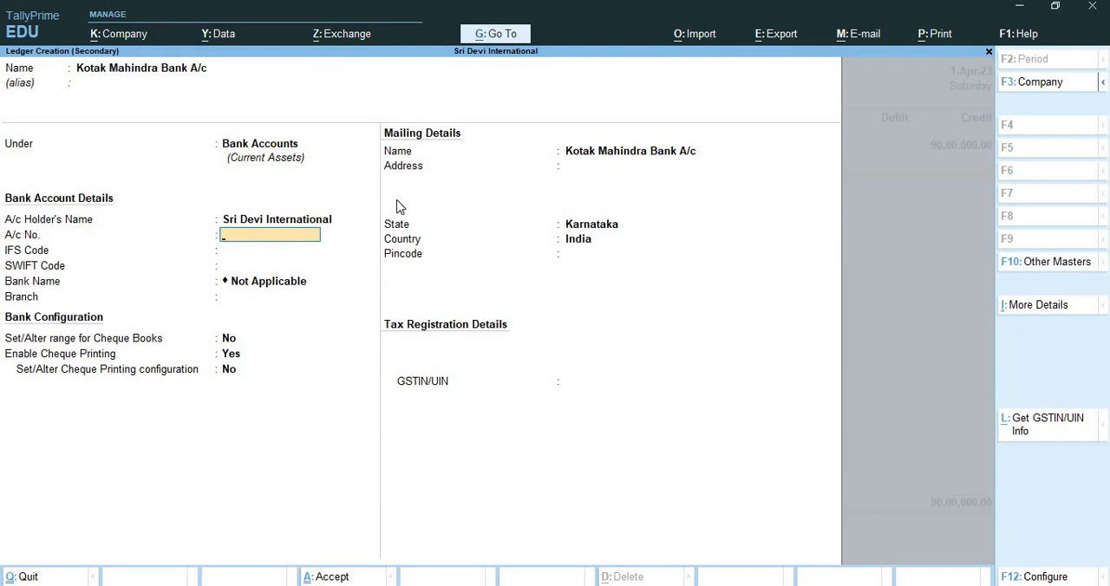
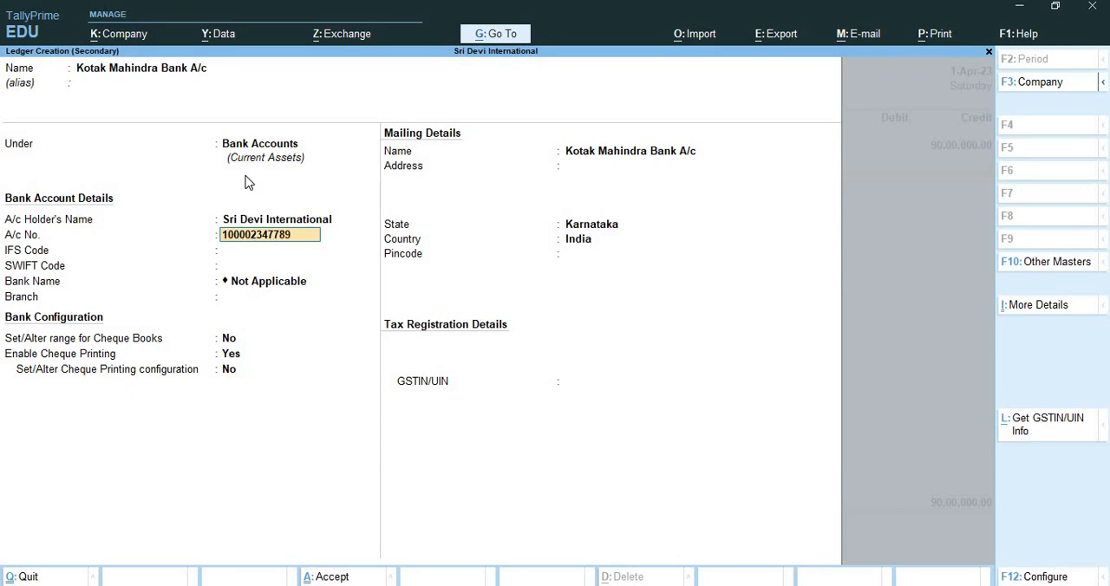
Enter the bank account number for the Kotak Mahindra Bank ledger.
{"action": "key", "text": "Return"}
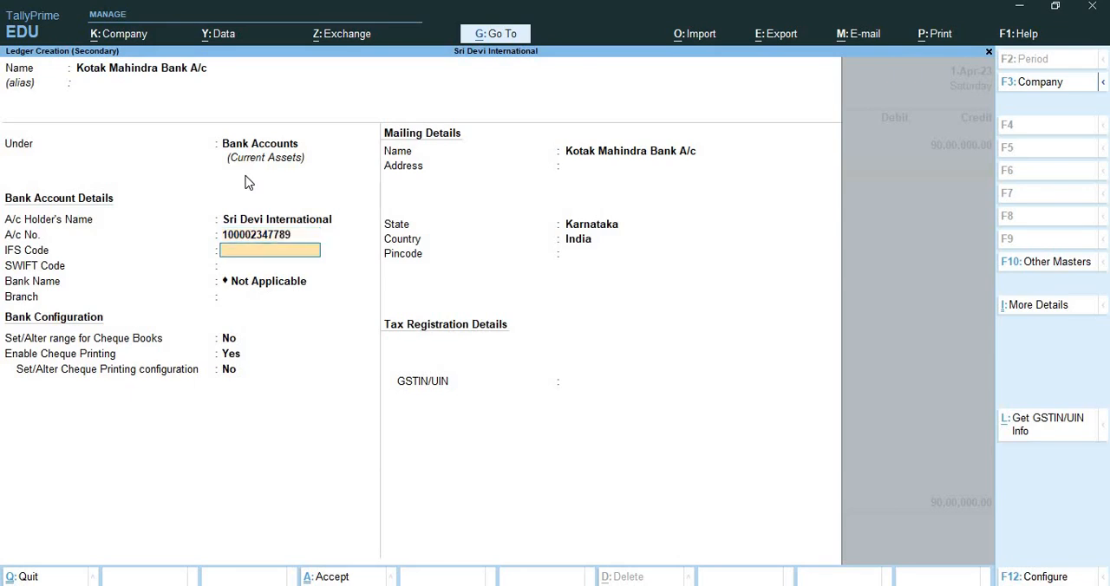
Set the bank ledger's IFS code to KKB0009093, dismissing the low-battery alert.
{"action": "type", "text": "KKB"}
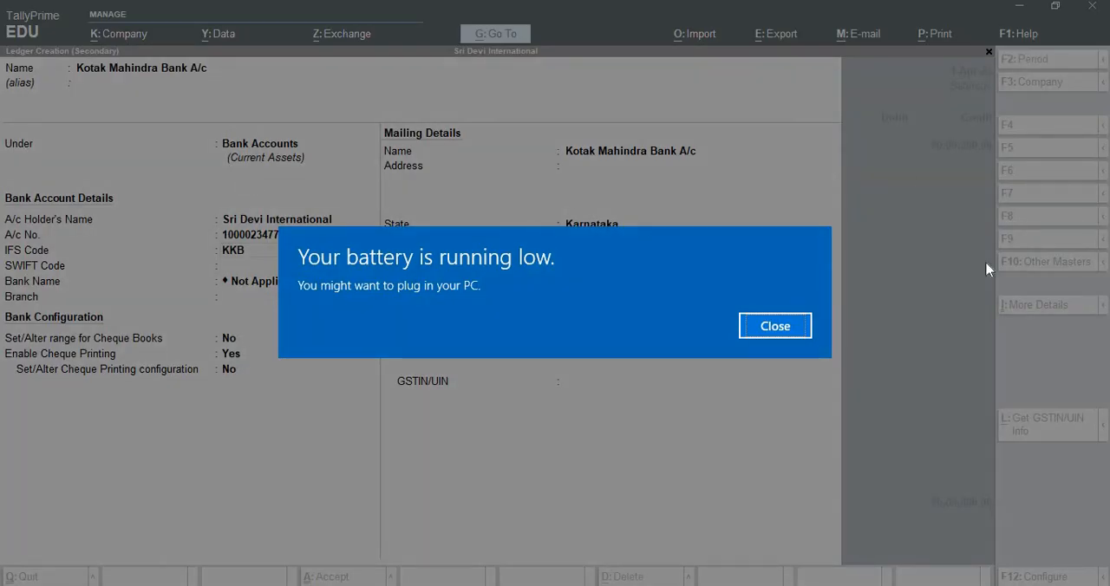
{"action": "left_click", "coordinate": [777, 328]}
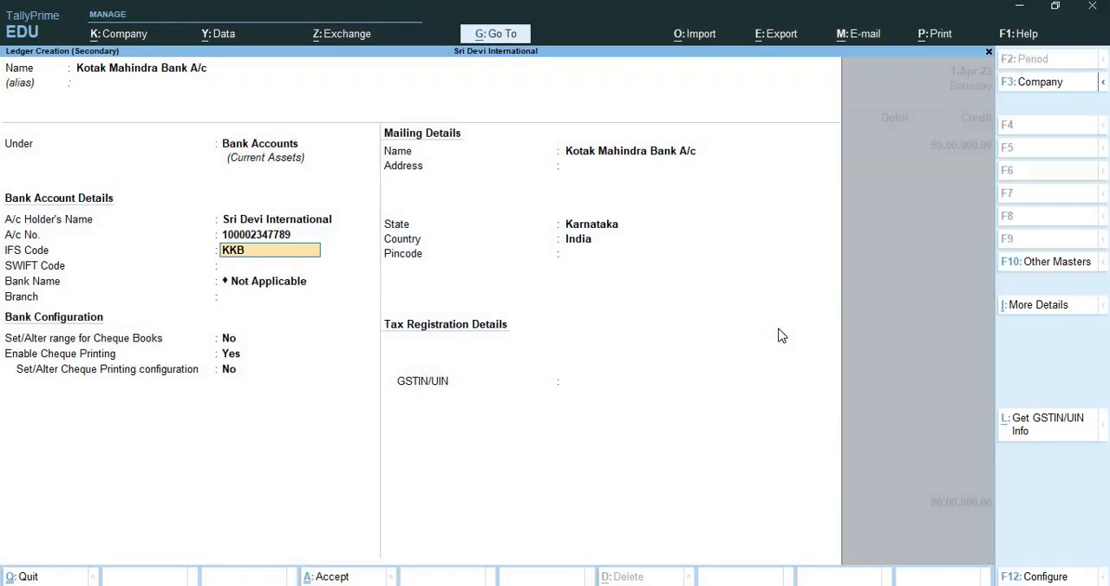
{"action": "type", "text": "0009093"}
{"action": "key", "text": "Return"}
{"action": "key", "text": "Return"}
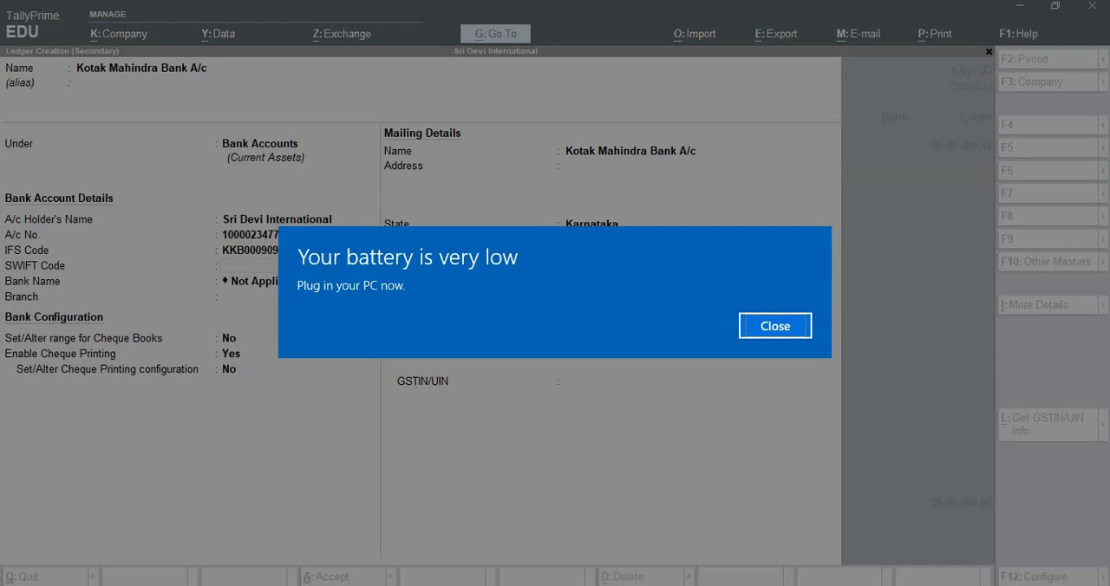
Dismiss the second battery alert and set the bank ledger's SWIFT code to KKBKINBB.
{"action": "key", "text": "Return"}
{"action": "key", "text": "Return"}
{"action": "key", "text": "Return"}
{"action": "key", "text": "Return"}
{"action": "key", "text": "Return"}
{"action": "key", "text": "Return"}
{"action": "key", "text": "Return"}
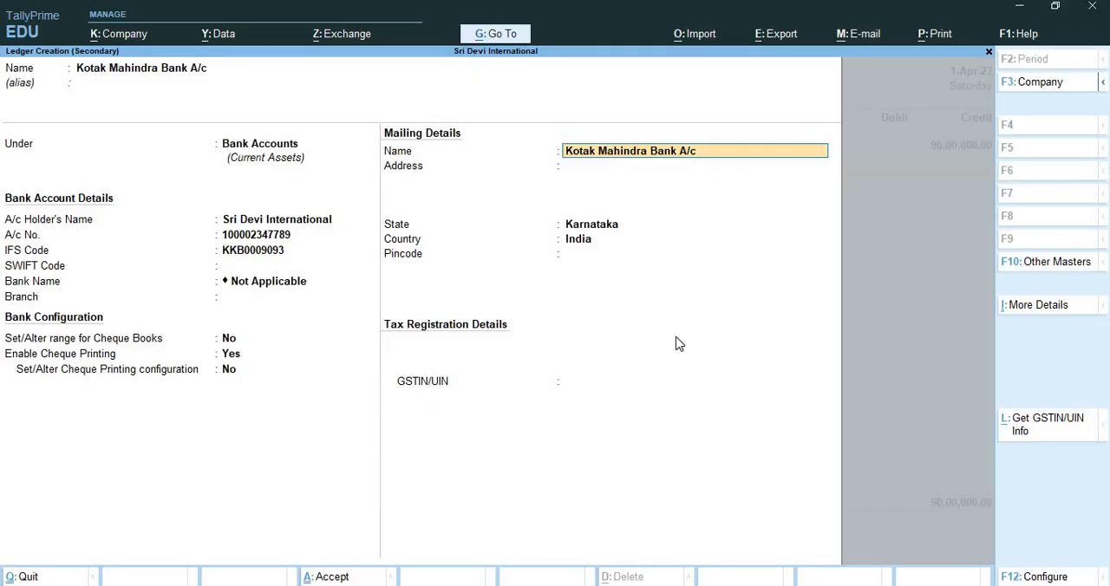
{"action": "key", "text": "BackSpace"}
{"action": "key", "text": "BackSpace"}
{"action": "key", "text": "BackSpace"}
{"action": "key", "text": "BackSpace"}
{"action": "key", "text": "BackSpace"}
{"action": "key", "text": "BackSpace"}
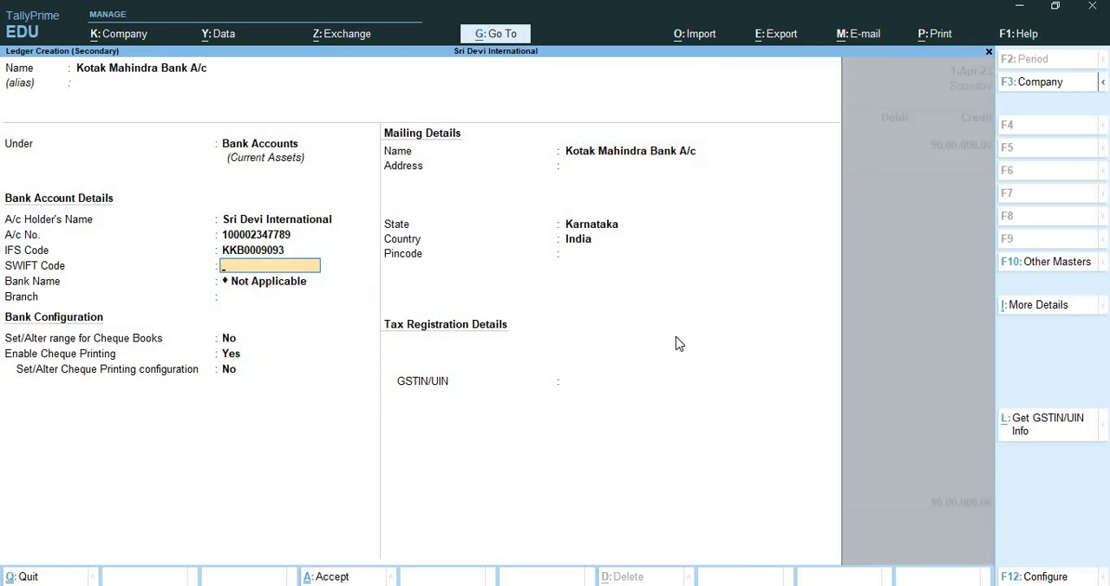
{"action": "type", "text": "KKBKINBB"}
{"action": "key", "text": "Return"}
{"action": "key", "text": "BackSpace"}
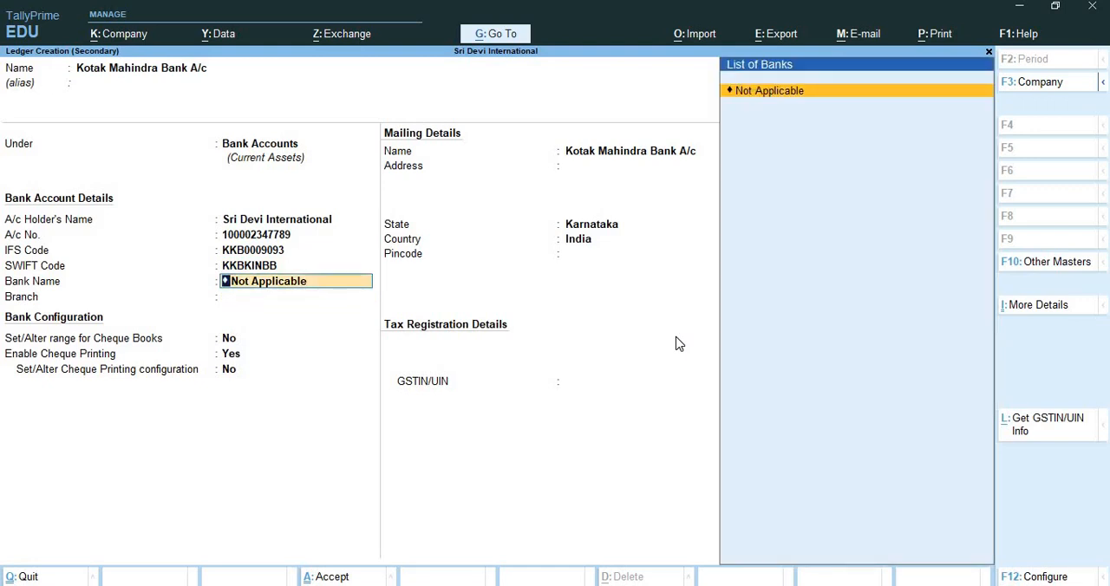
Keep the bank name as Not Applicable and set the branch to BTM.
{"action": "type", "text": "k"}
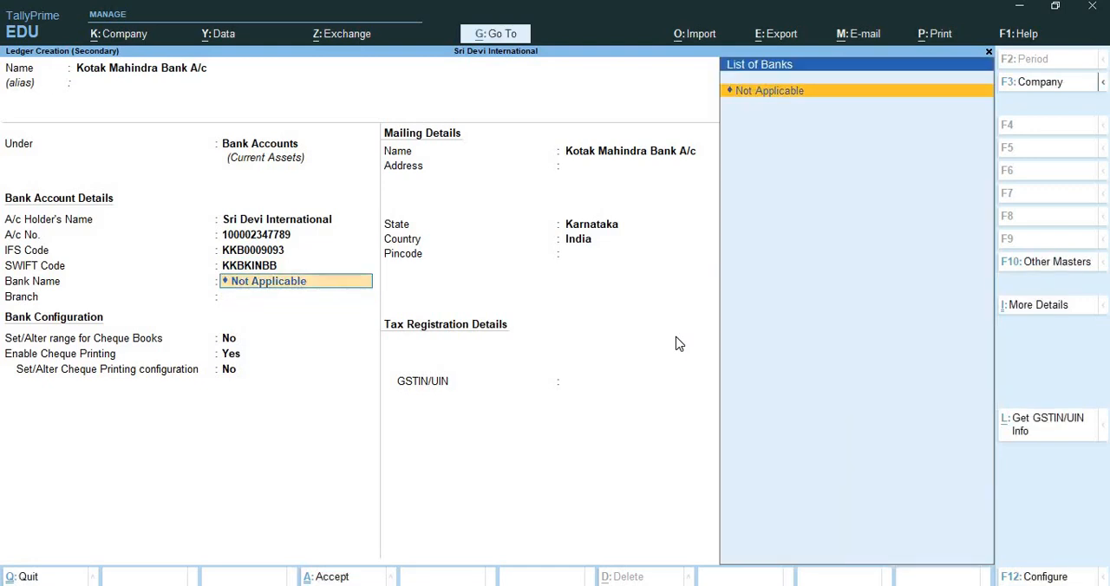
{"action": "key", "text": "Return"}
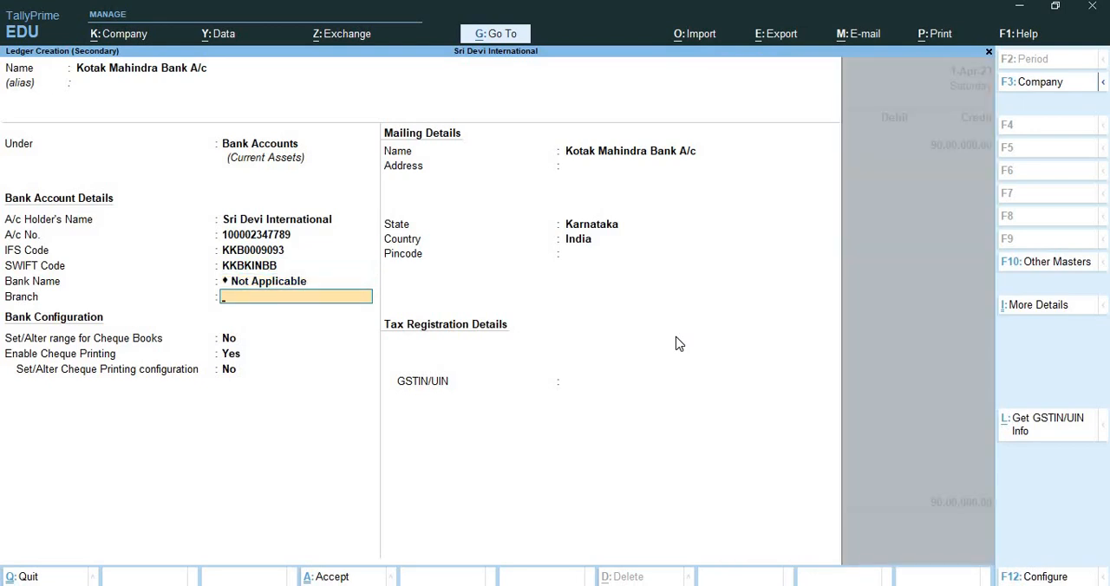
{"action": "type", "text": "BTM"}
{"action": "key", "text": "Return"}
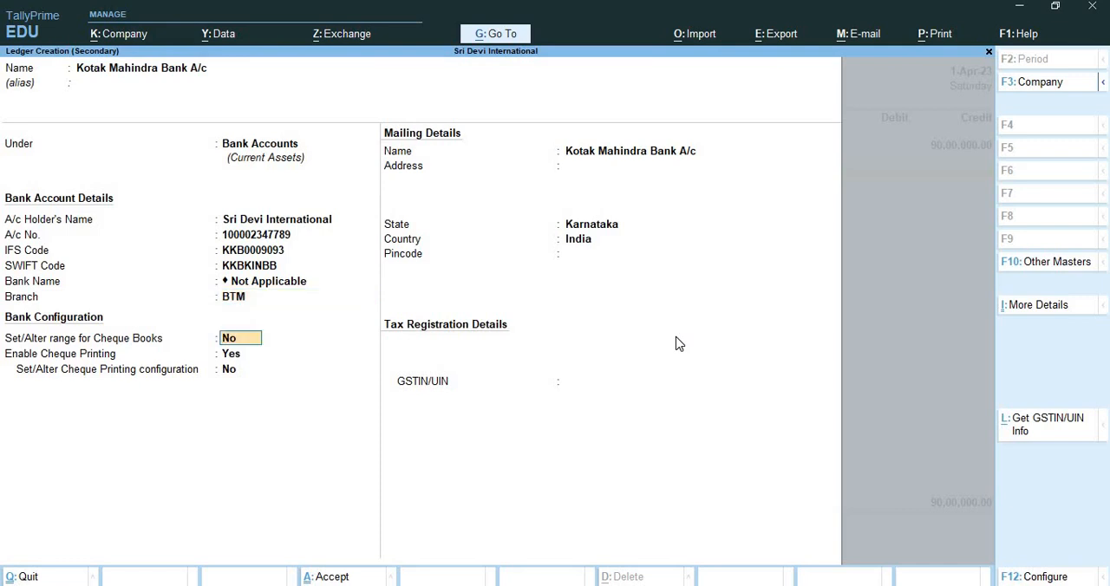
Enable cheque book ranges for the bank ledger and set the range from 100001 to 100002.
{"action": "type", "text": "yes"}
{"action": "key", "text": "Return"}
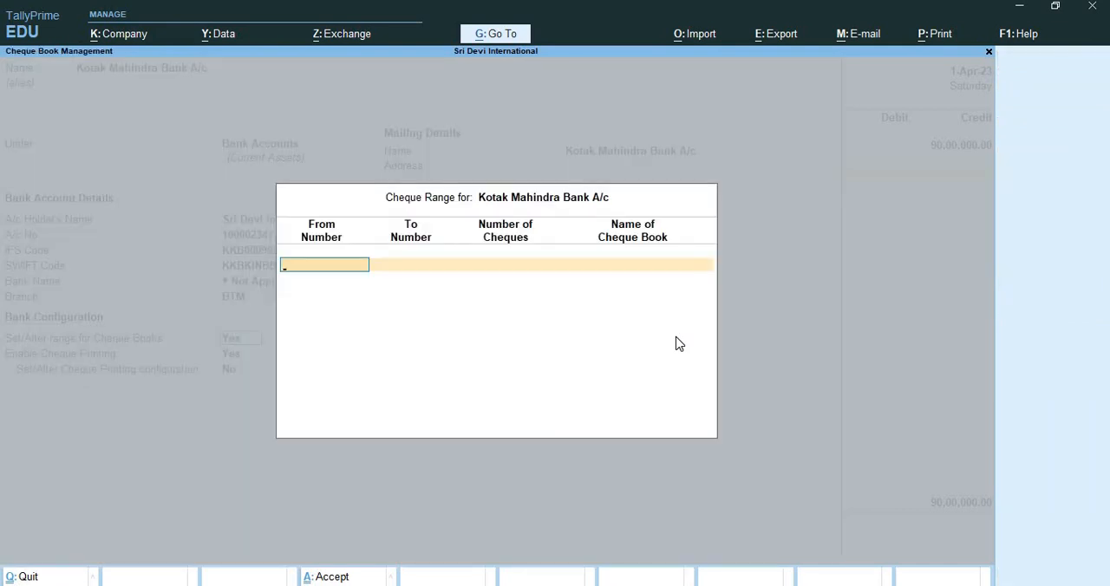
{"action": "type", "text": "100001"}
{"action": "key", "text": "Return"}
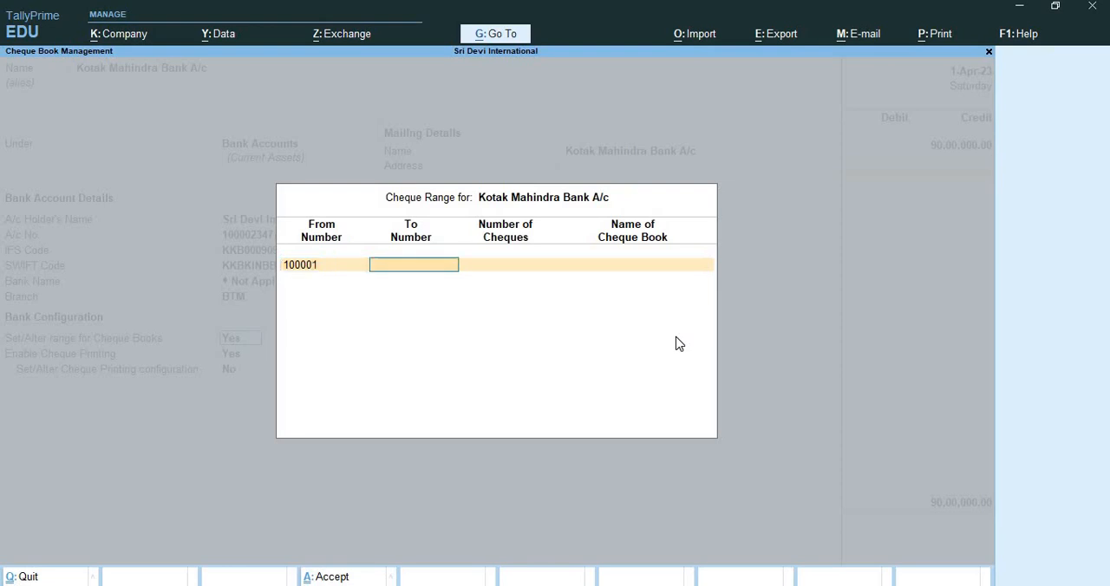
{"action": "type", "text": "100002"}
{"action": "key", "text": "Return"}
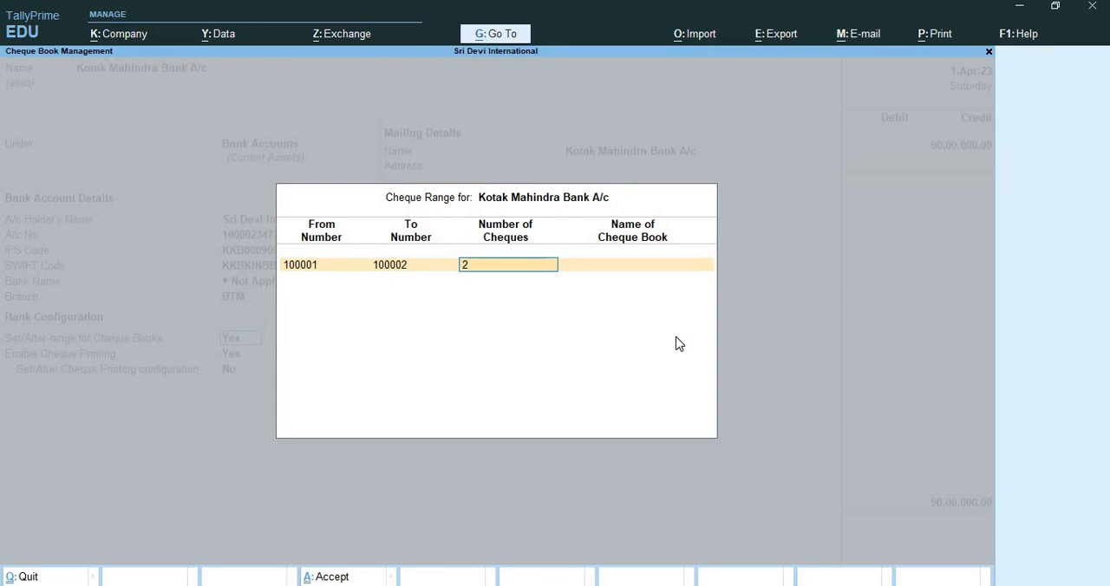
Name the cheque book "Kotak cheque Book 1" and accept the cheque range.
{"action": "key", "text": "Return"}
{"action": "type", "text": "Kotak"}
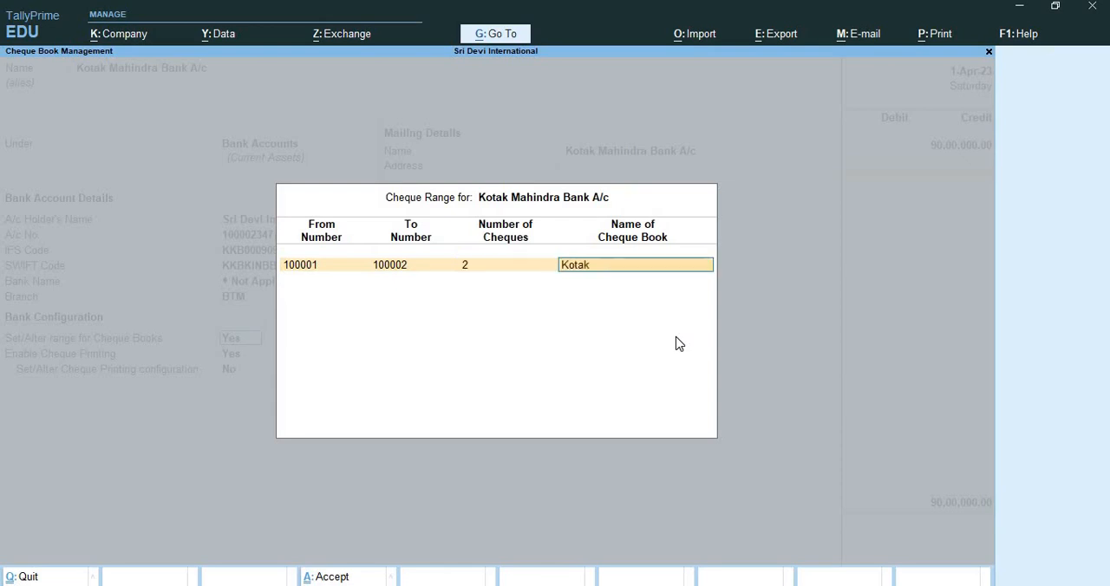
{"action": "type", "text": " cheque Book 1"}
{"action": "key", "text": "Return"}
Save the bank ledger with its remaining defaults and no GSTIN, and debit it with 90,00,000 as Cheque/DD.
{"action": "key", "text": "Return"}
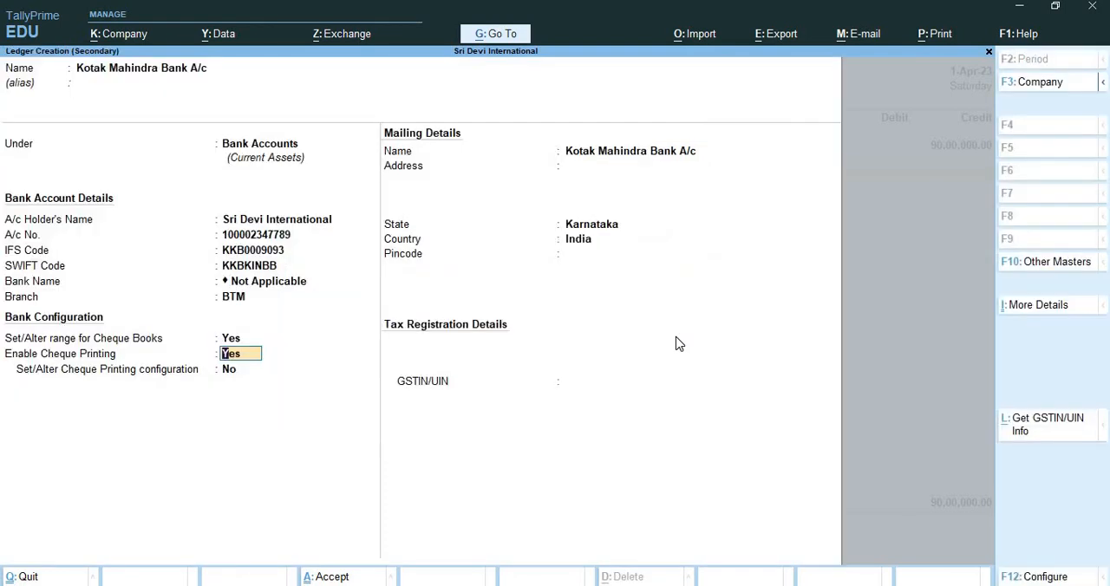
{"action": "key", "text": "Return"}
{"action": "key", "text": "Return"}
{"action": "key", "text": "Return"}
{"action": "key", "text": "Return"}
{"action": "key", "text": "Return"}
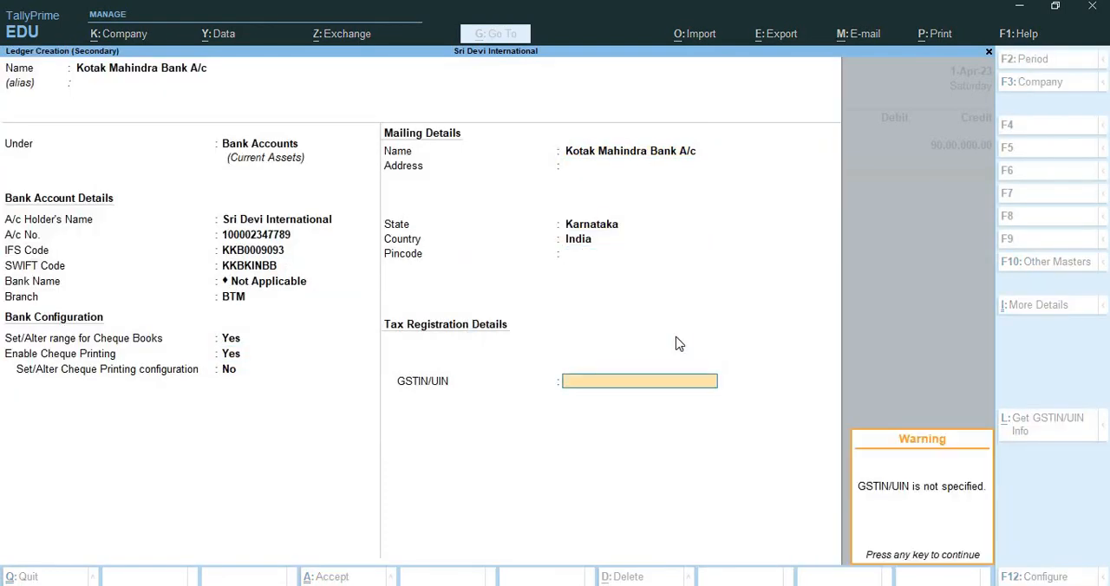
{"action": "key", "text": "Return"}
{"action": "key", "text": "Return"}
{"action": "key", "text": "Return"}
{"action": "key", "text": "Return"}
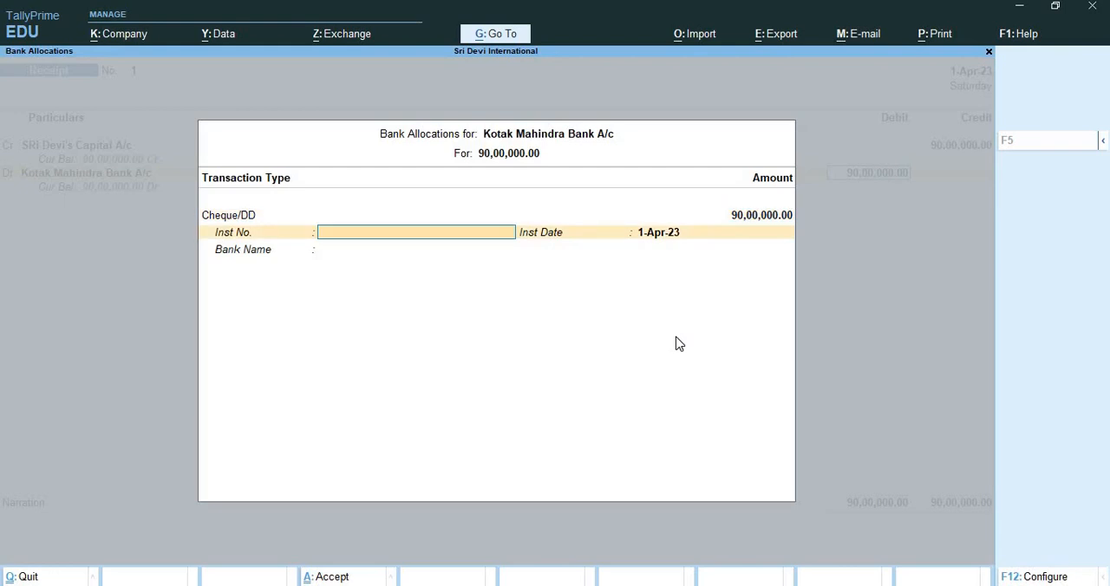
Allocate the receipt to instrument number 100001 dated 1-Apr-23 from Kotak Mahindra Bank, and save the voucher without a narration.
{"action": "type", "text": "100001"}
{"action": "key", "text": "Return"}
{"action": "key", "text": "Return"}
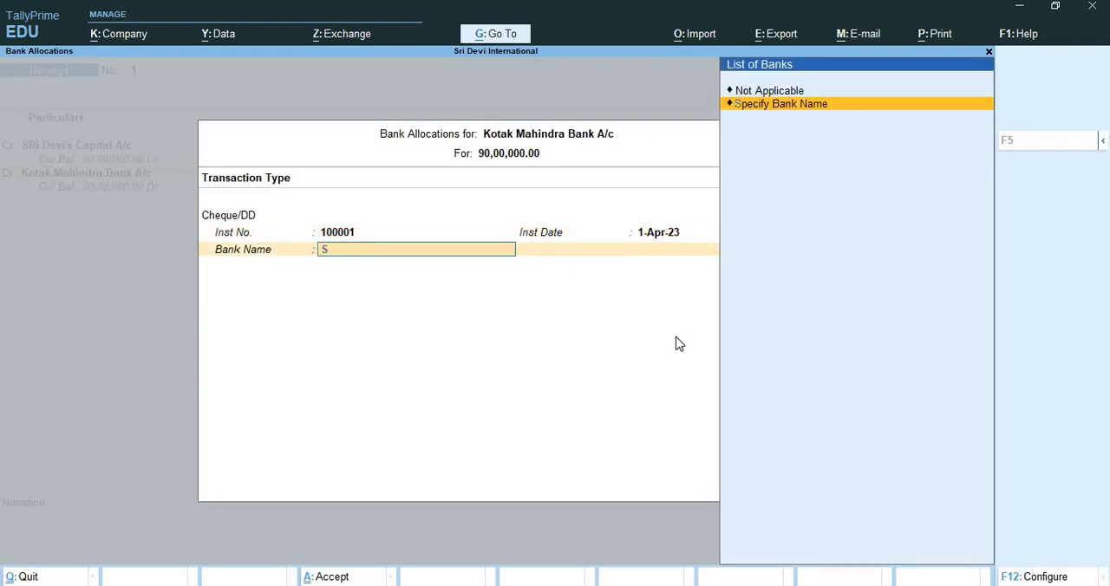
{"action": "key", "text": "Return"}
{"action": "type", "text": "Kotak"}
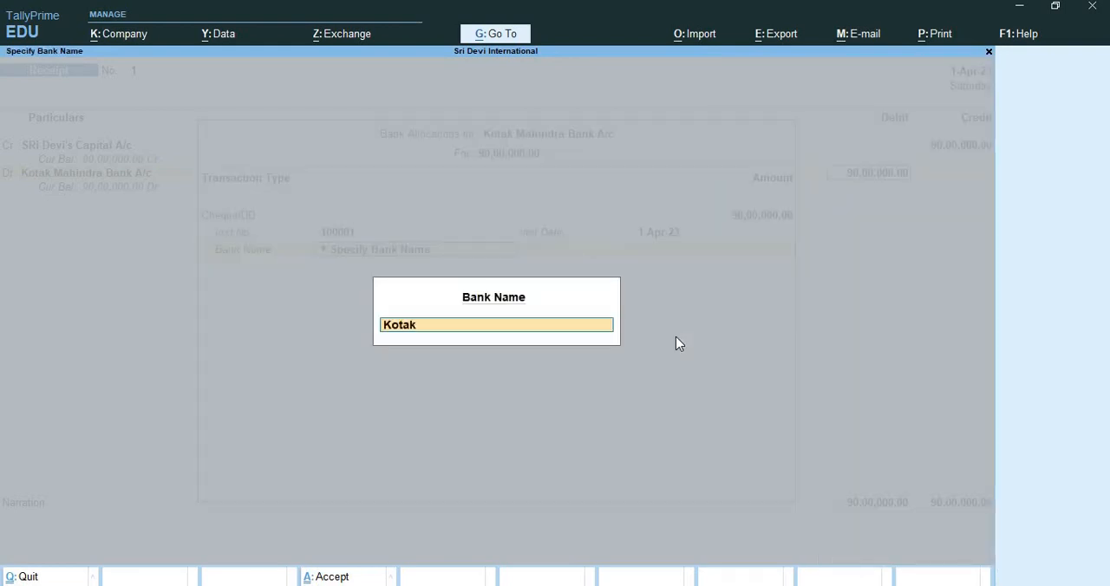
{"action": "type", "text": " Mahindra Bank"}
{"action": "key", "text": "Return"}
{"action": "key", "text": "Return"}
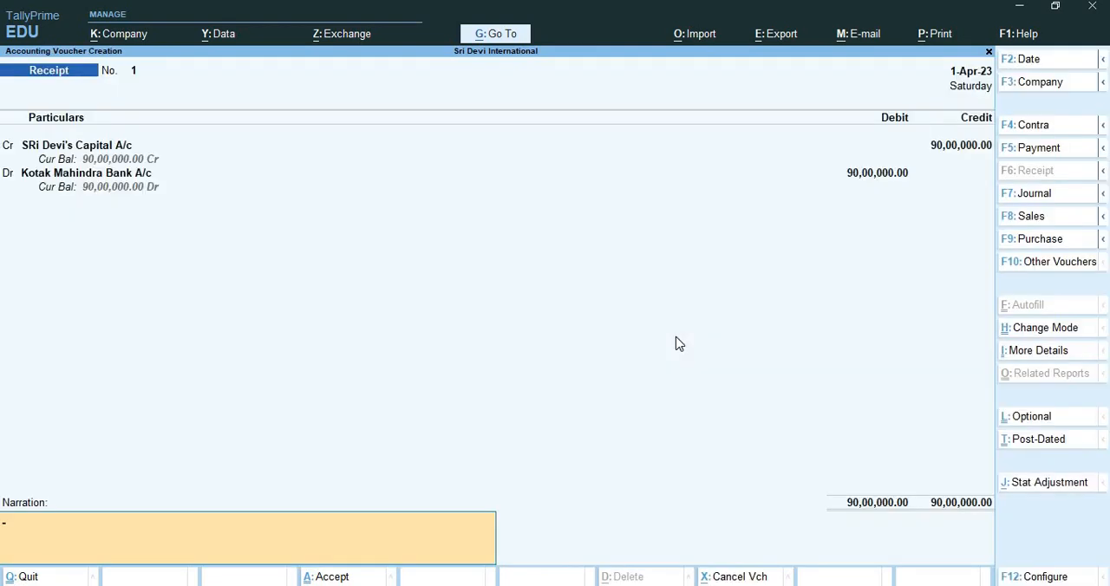
{"action": "key", "text": "Return"}
{"action": "key", "text": "Return"}
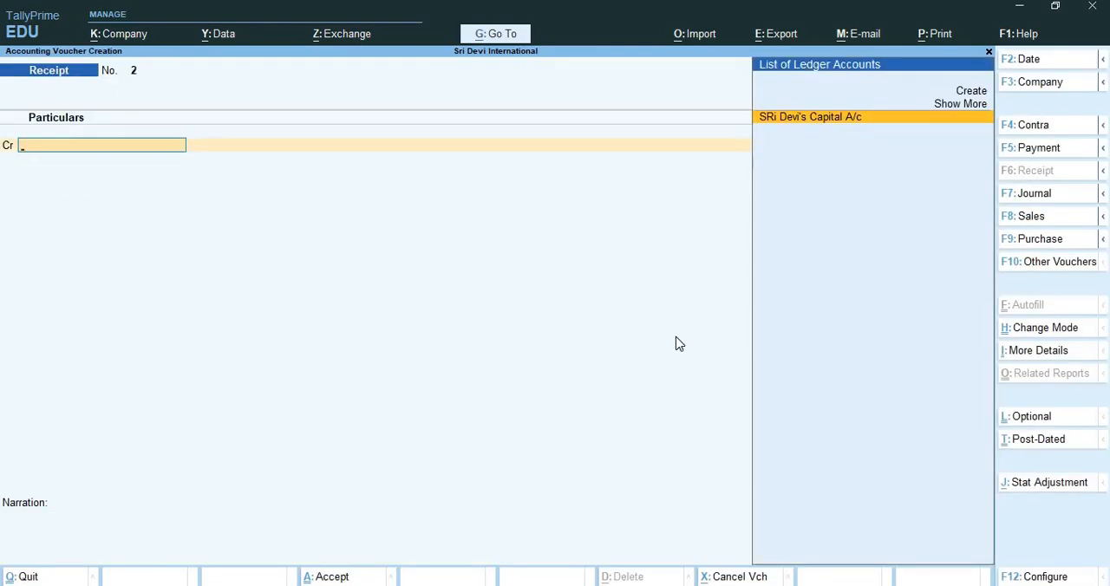